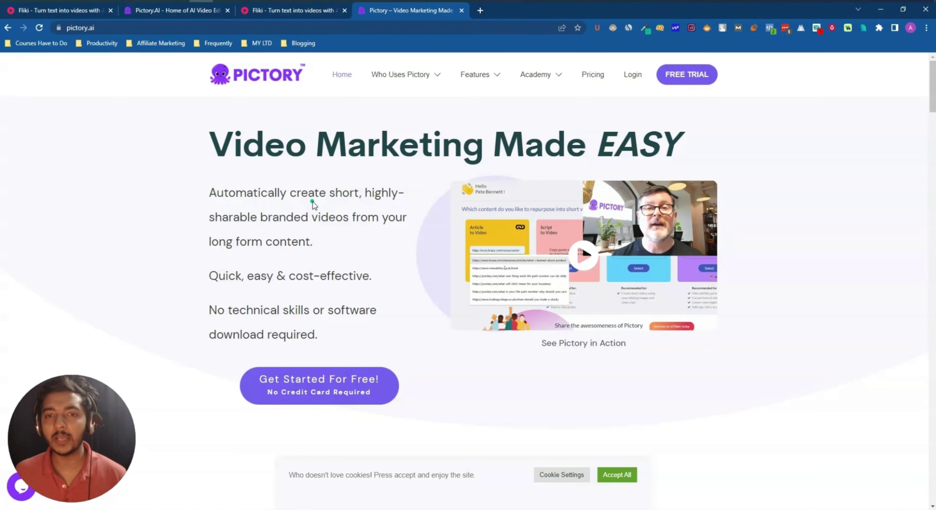
Compare the Fliki and Pictory home pages by viewing them alternately.
{"action": "left_click", "coordinate": [314, 14]}
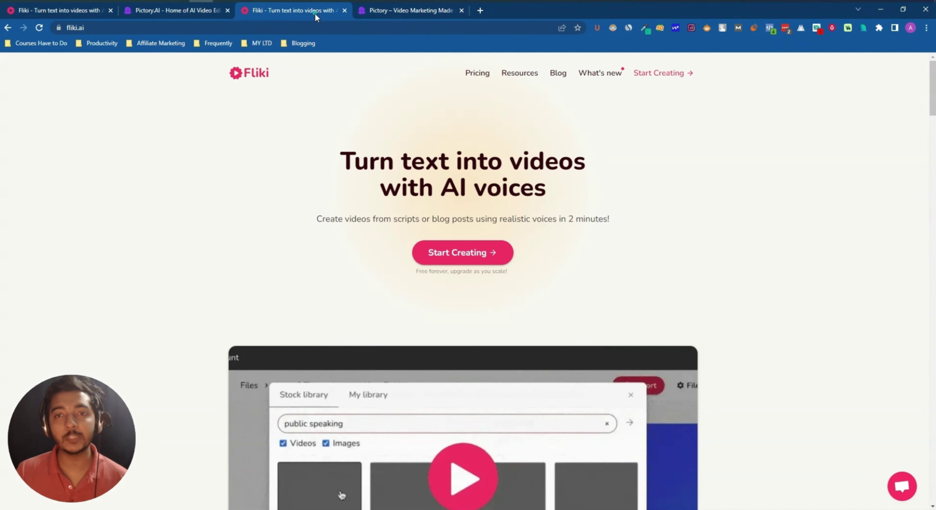
{"action": "left_click", "coordinate": [412, 12]}
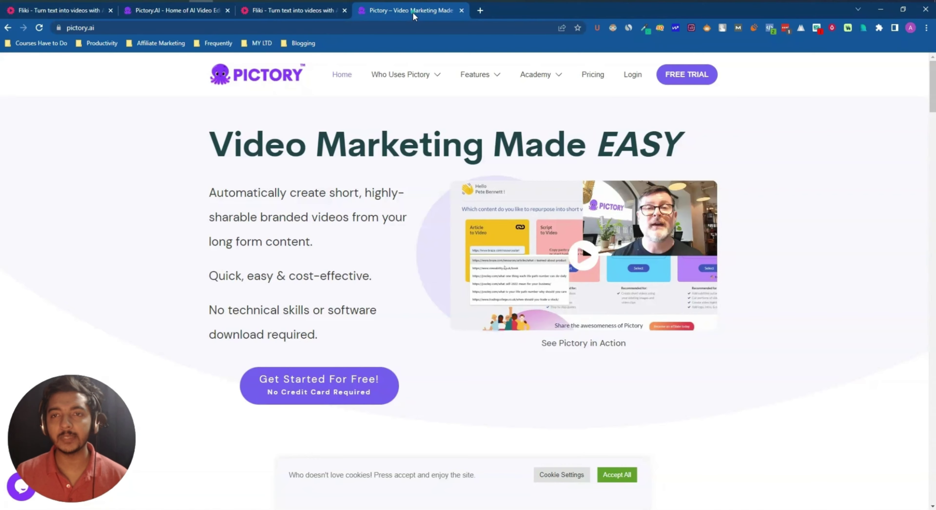
{"action": "left_click", "coordinate": [286, 13]}
{"action": "left_click", "coordinate": [372, 11]}
{"action": "left_click", "coordinate": [314, 12]}
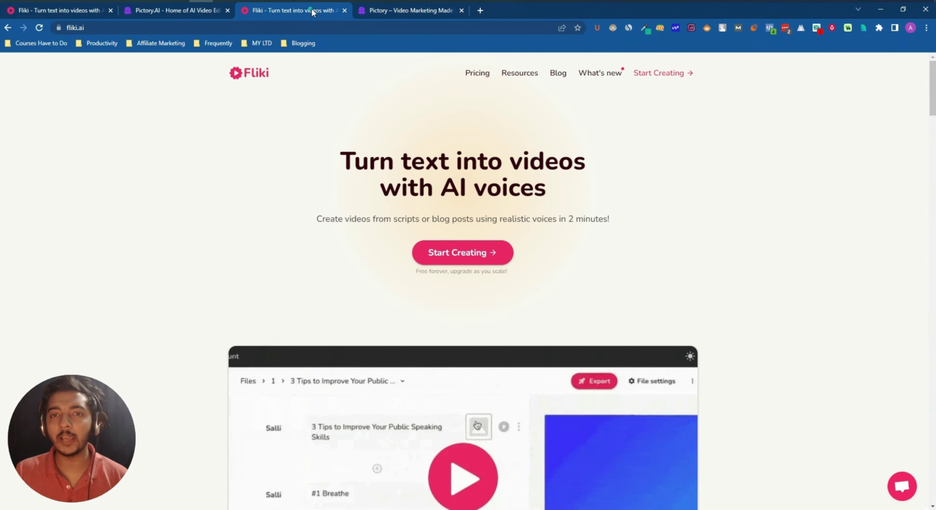
{"action": "left_click", "coordinate": [388, 11]}
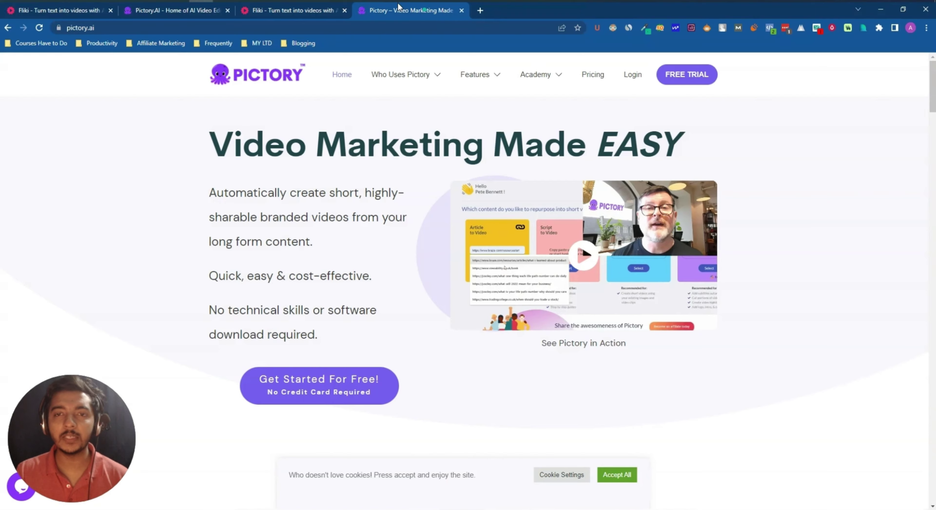
{"action": "left_click", "coordinate": [319, 11]}
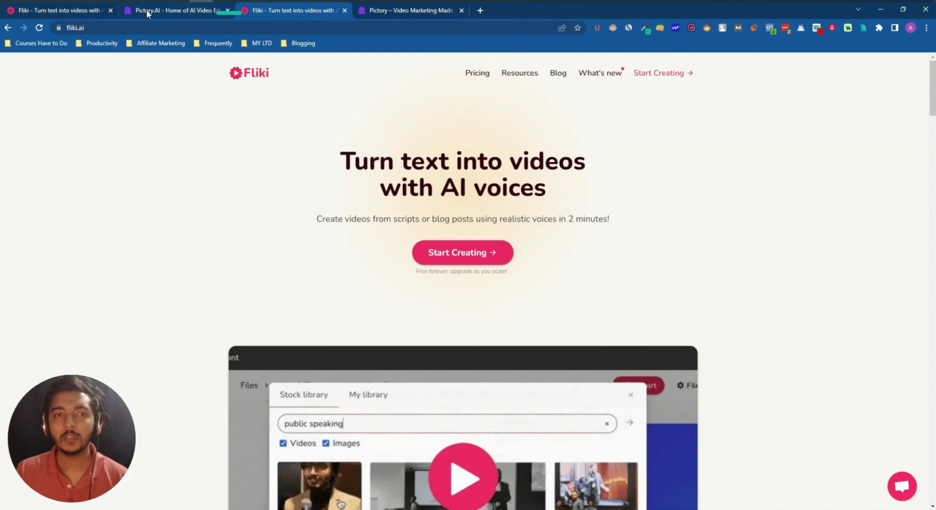
Compare the Fliki studio's Files page with the Pictory dashboard's content-to-video options.
{"action": "left_click", "coordinate": [60, 10]}
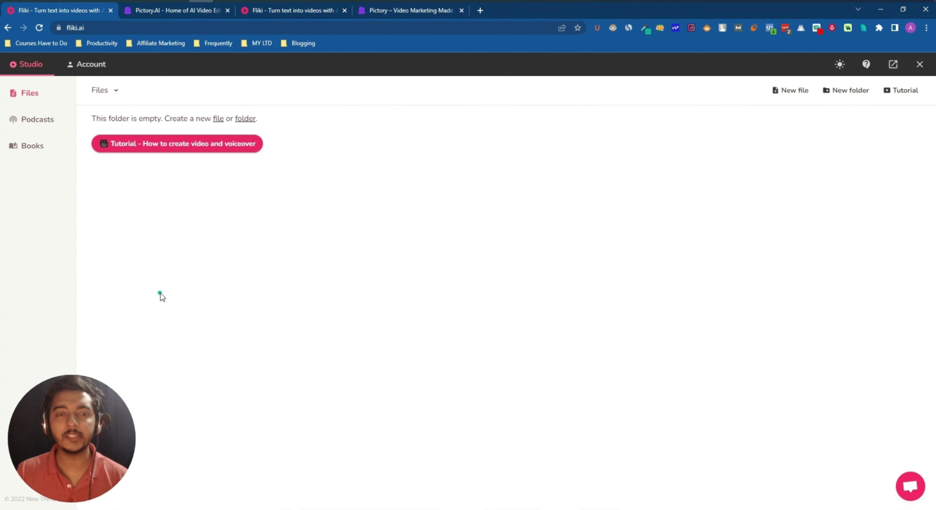
{"action": "left_click", "coordinate": [154, 14]}
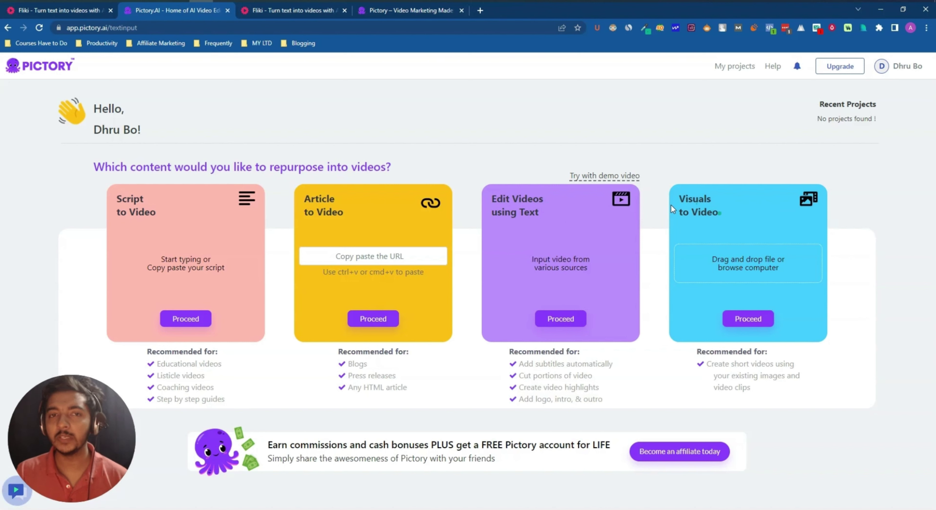
{"action": "left_click", "coordinate": [73, 17]}
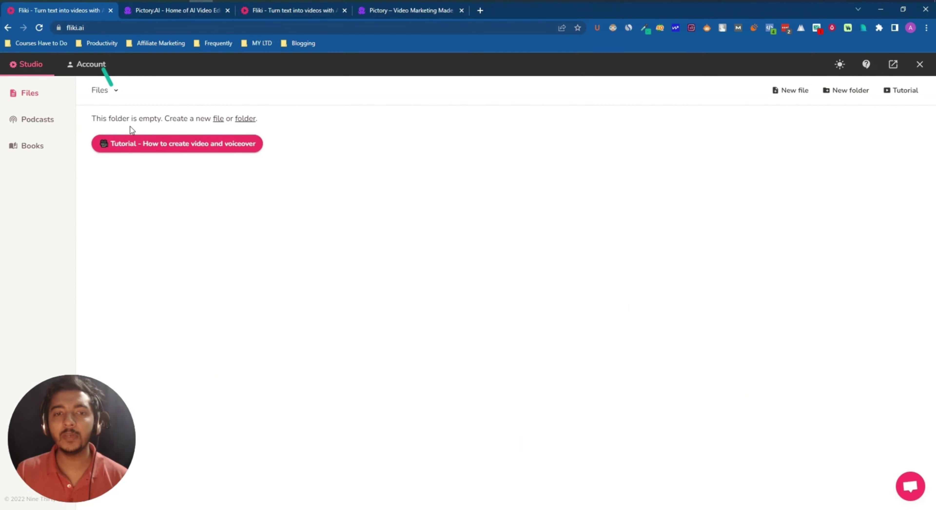
{"action": "key", "text": "ctrl+Tab"}
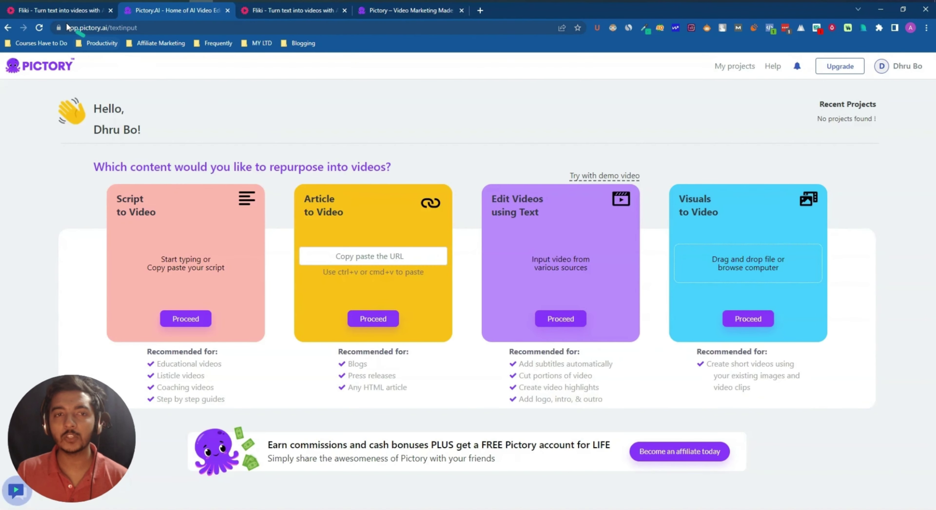
Look through the Podcasts and Books sections of the Fliki studio and return to Files.
{"action": "left_click", "coordinate": [66, 13]}
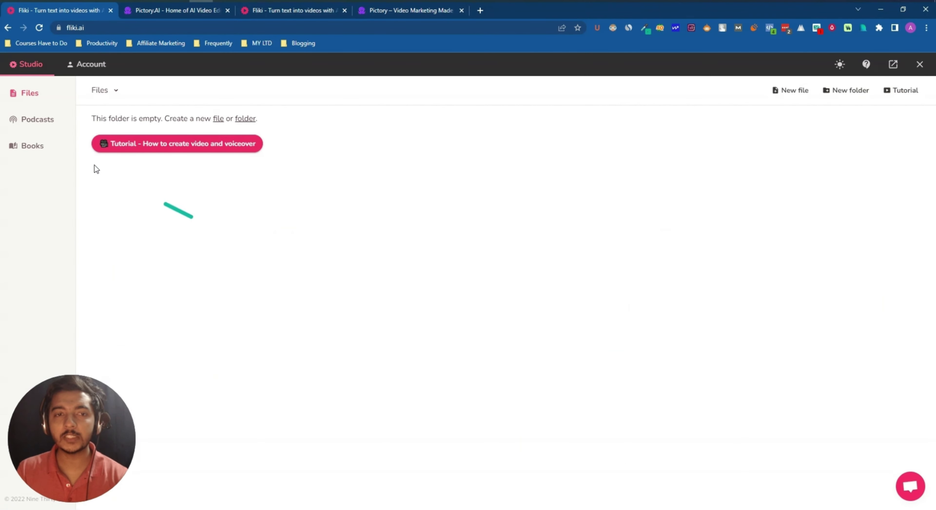
{"action": "left_click", "coordinate": [33, 121]}
{"action": "left_click", "coordinate": [34, 146]}
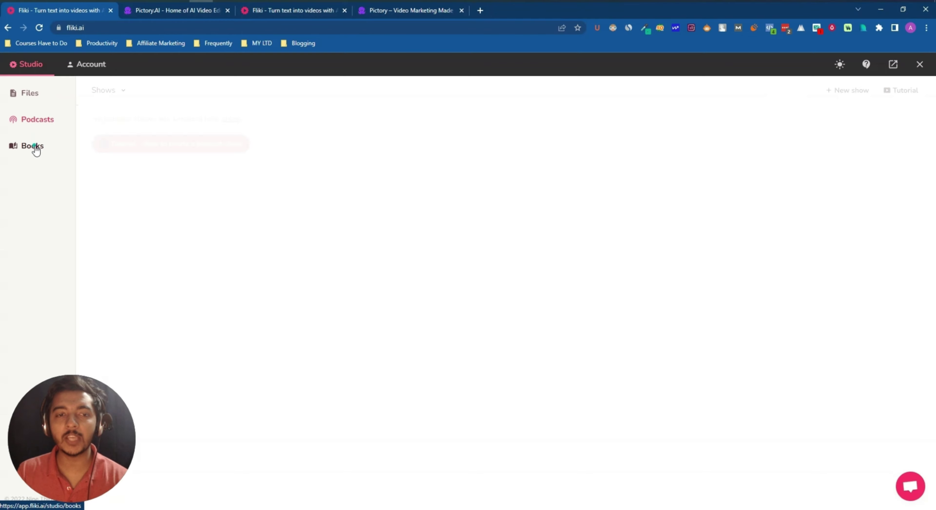
{"action": "left_click", "coordinate": [35, 97]}
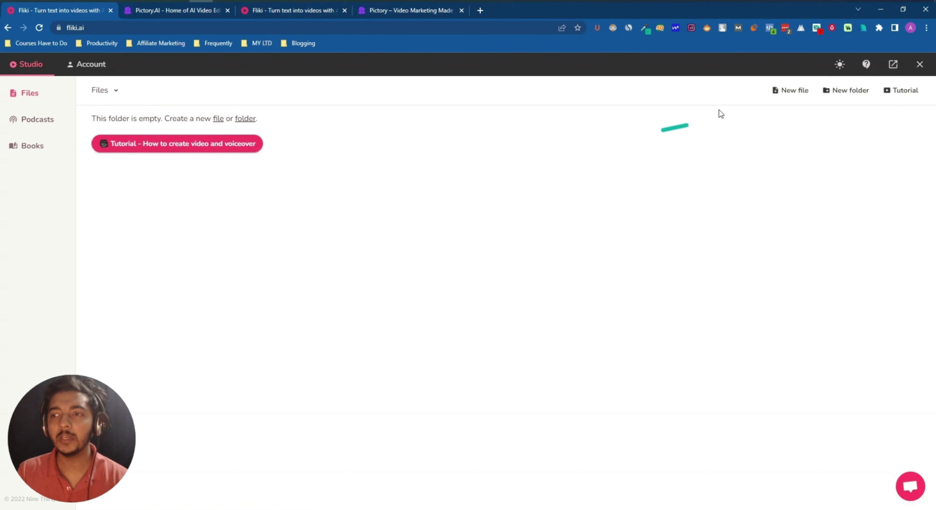
Create a new Fliki file of the Video type named "Passivern Vid".
{"action": "left_click", "coordinate": [779, 91]}
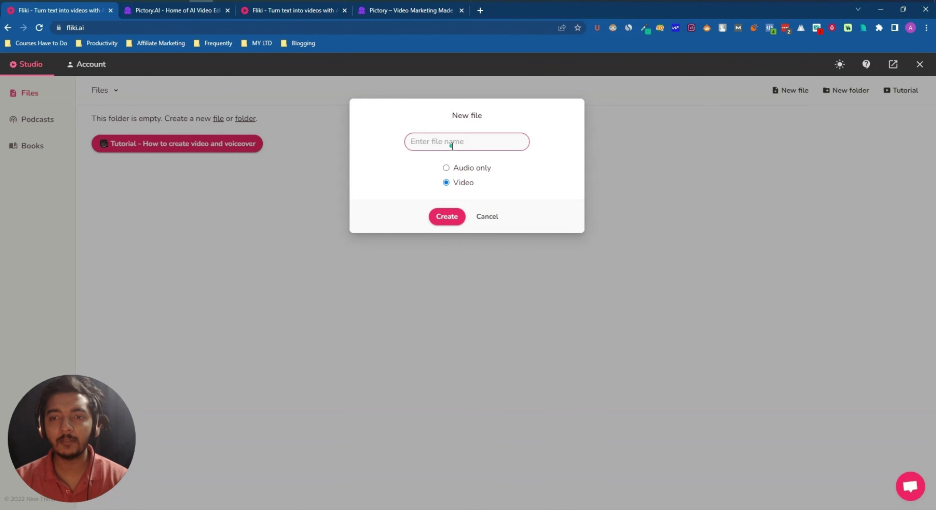
{"action": "type", "text": "Passivern Vid"}
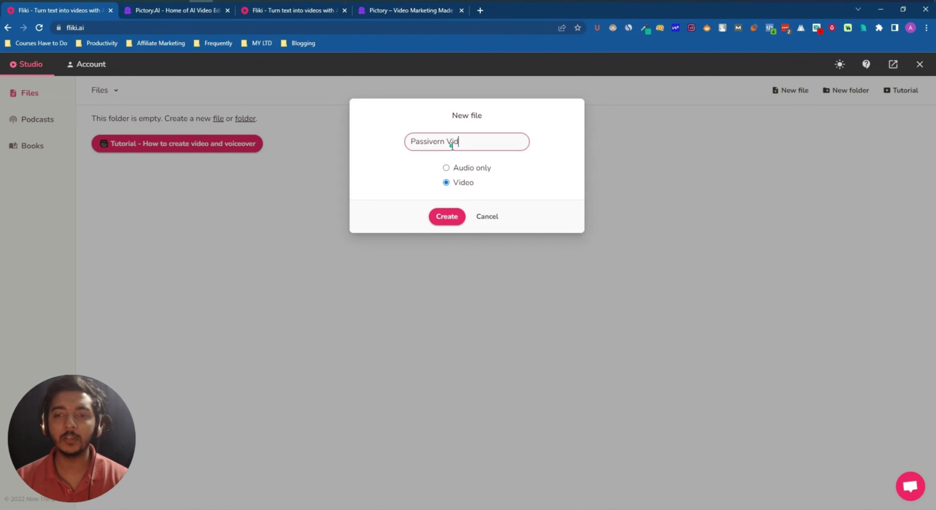
{"action": "left_click", "coordinate": [446, 170]}
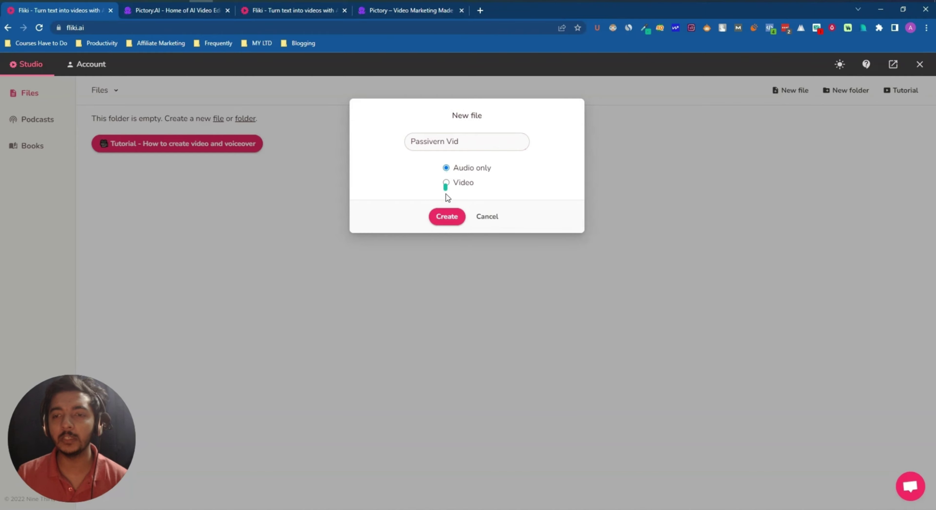
{"action": "left_click", "coordinate": [453, 183]}
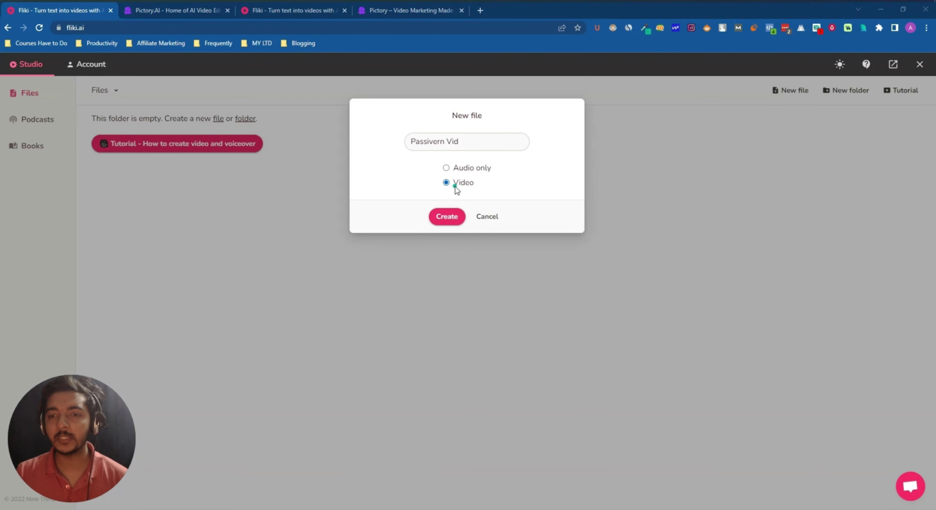
{"action": "left_click", "coordinate": [447, 217]}
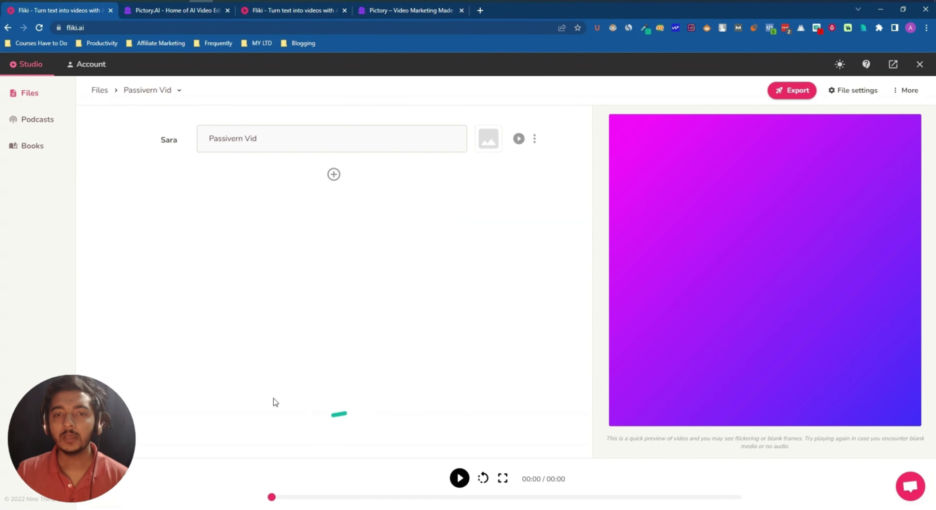
Examine the script line and the Import from URL option of the new Fliki file, and dismiss the import dialog.
{"action": "left_click_drag", "start_coordinate": [208, 139], "coordinate": [304, 134]}
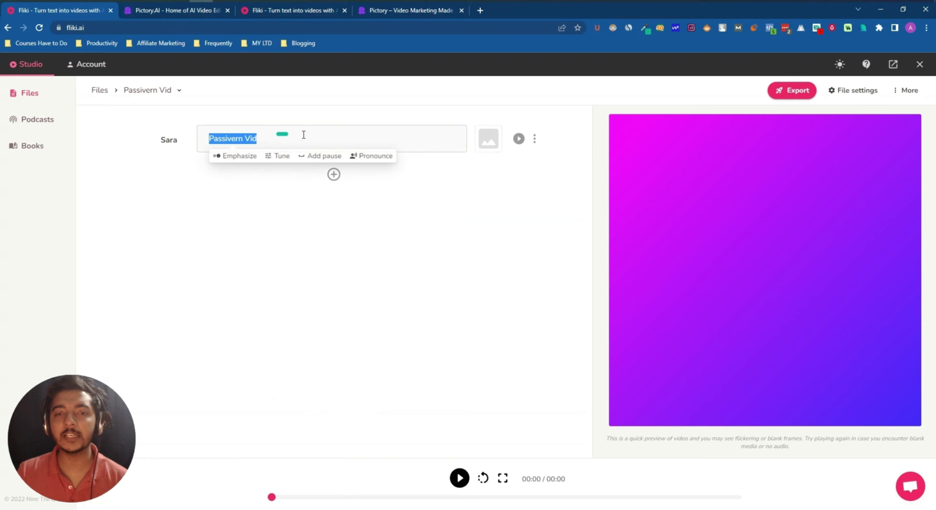
{"action": "left_click", "coordinate": [543, 114]}
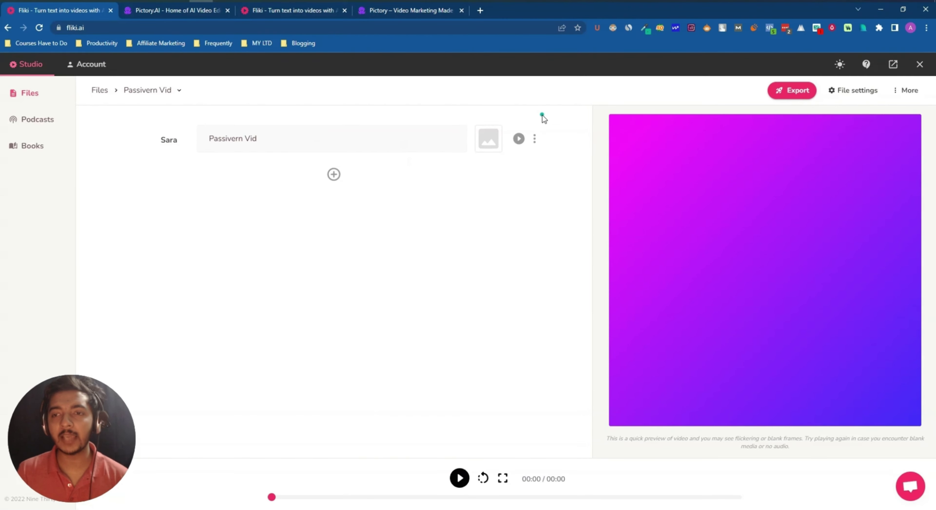
{"action": "left_click", "coordinate": [909, 93]}
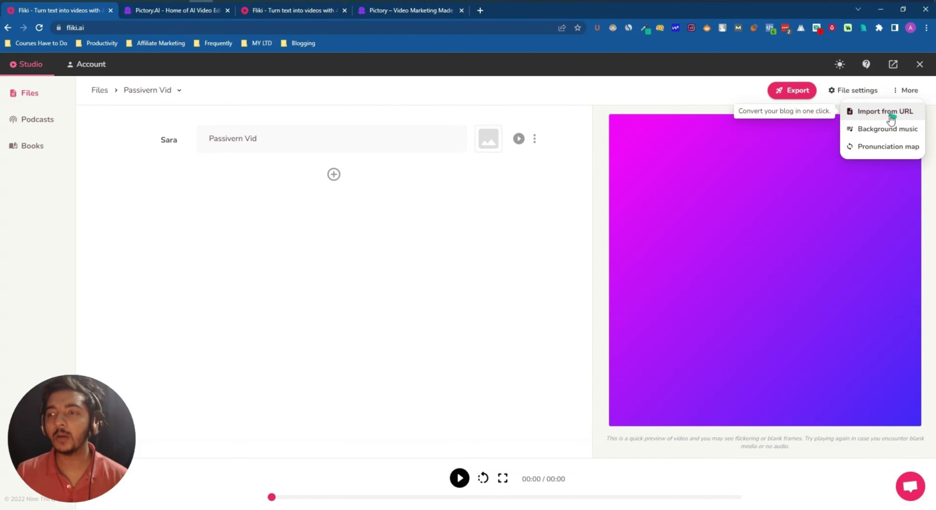
{"action": "left_click", "coordinate": [870, 113]}
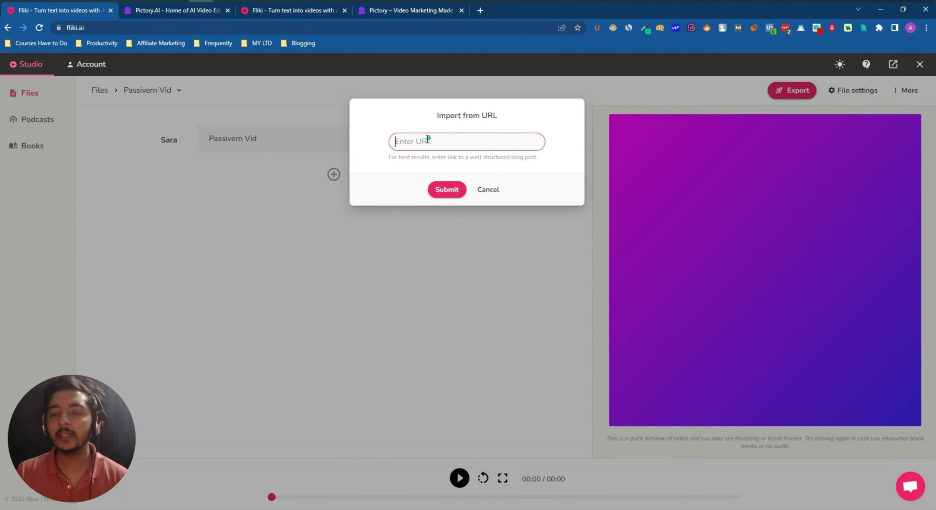
{"action": "key", "text": "Return"}
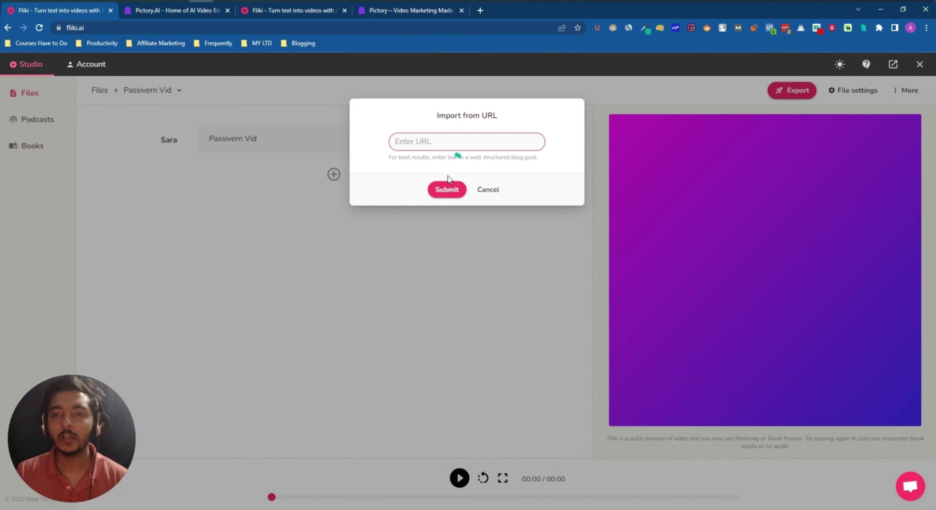
{"action": "left_click", "coordinate": [177, 110]}
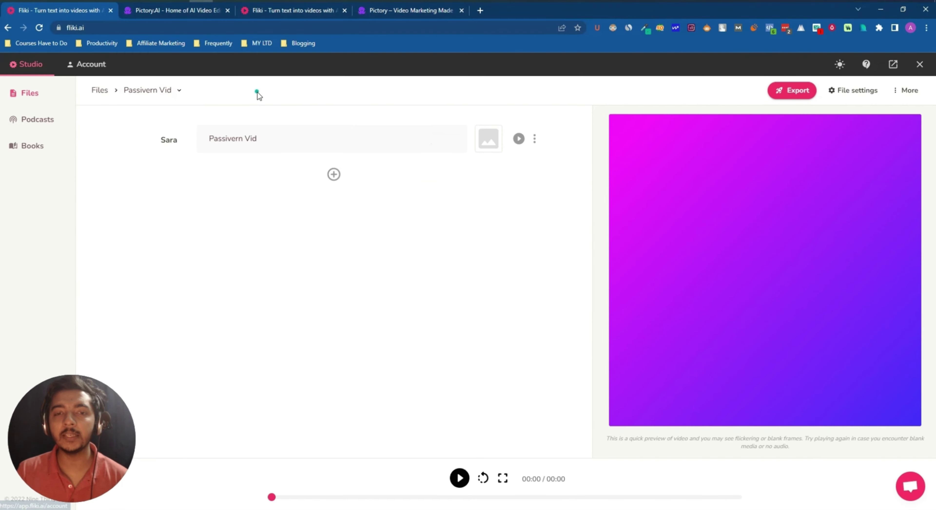
{"action": "left_click", "coordinate": [221, 138]}
{"action": "left_click_drag", "start_coordinate": [224, 138], "coordinate": [284, 139]}
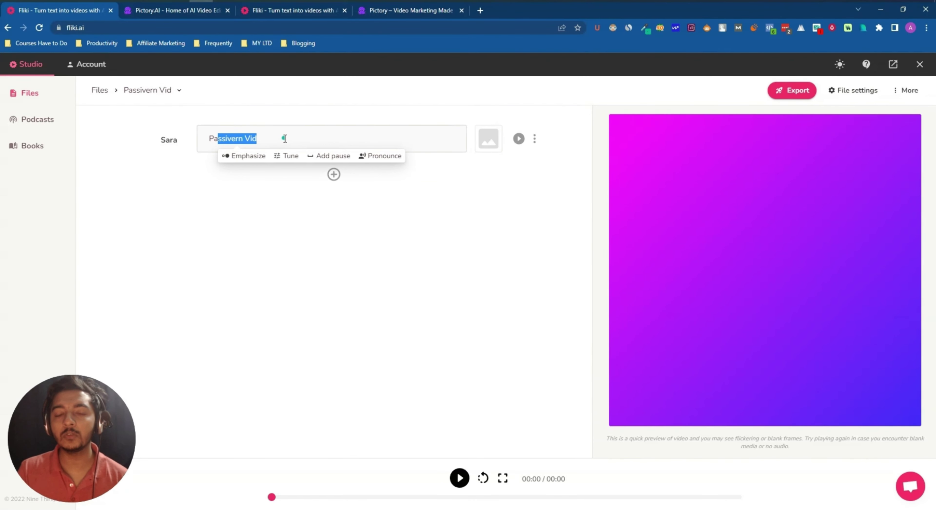
{"action": "left_click", "coordinate": [284, 138]}
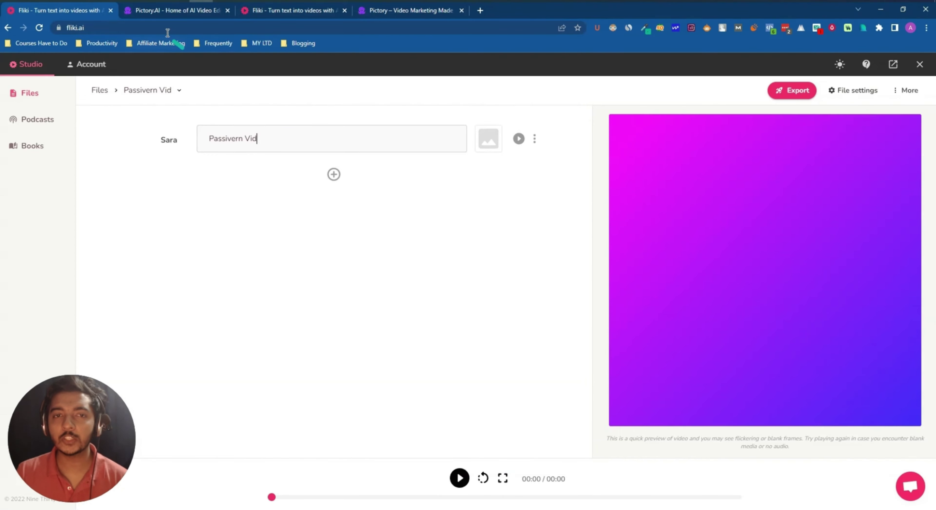
{"action": "left_click", "coordinate": [163, 14]}
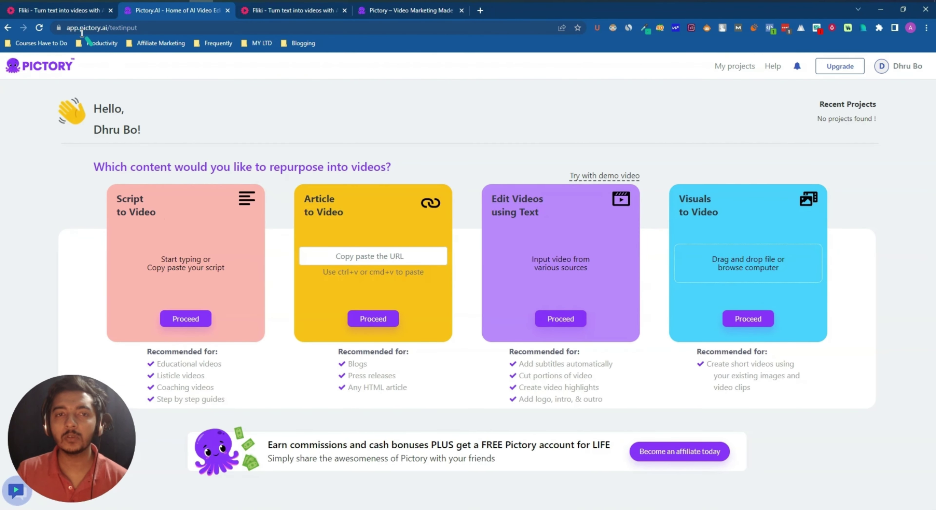
{"action": "left_click", "coordinate": [76, 10]}
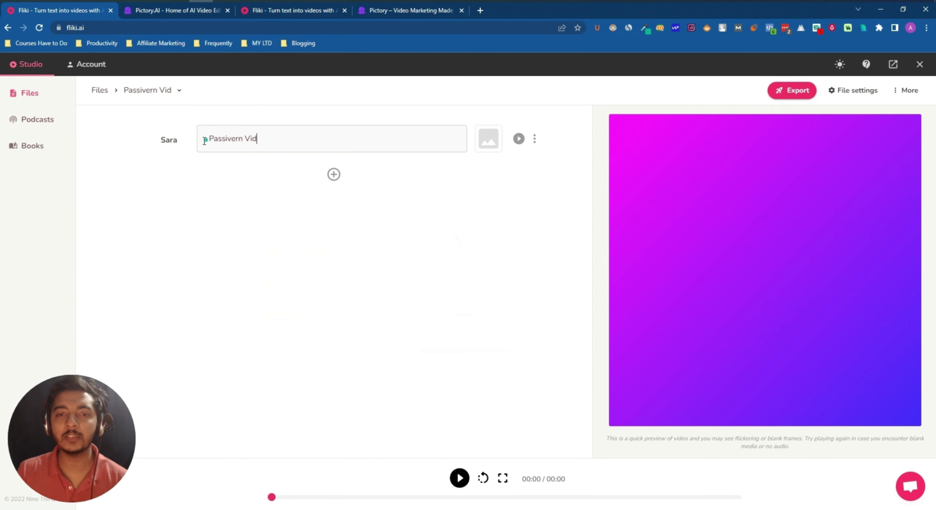
{"action": "left_click_drag", "start_coordinate": [204, 140], "coordinate": [278, 140]}
{"action": "left_click", "coordinate": [260, 139]}
{"action": "left_click", "coordinate": [277, 139]}
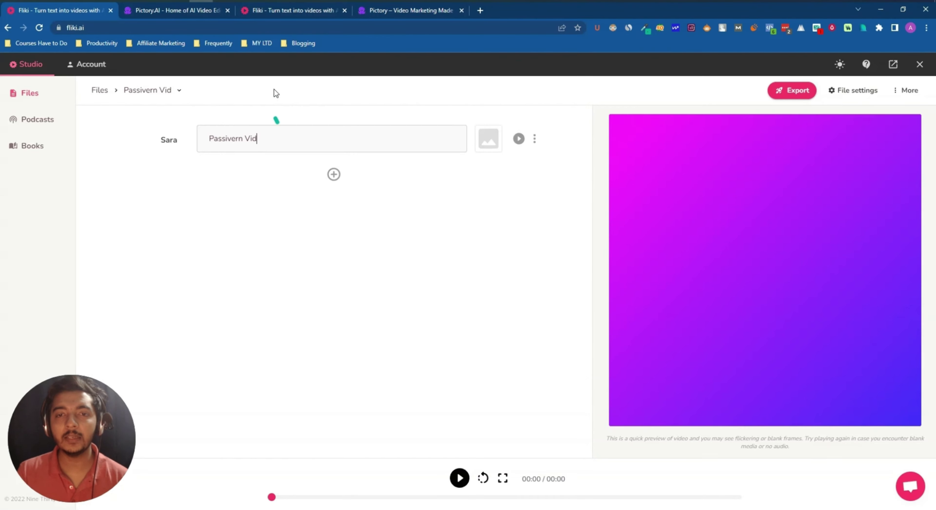
Switch to Pictory and examine its Script to Video editor and the Article to Video URL field on the dashboard.
{"action": "left_click", "coordinate": [207, 12]}
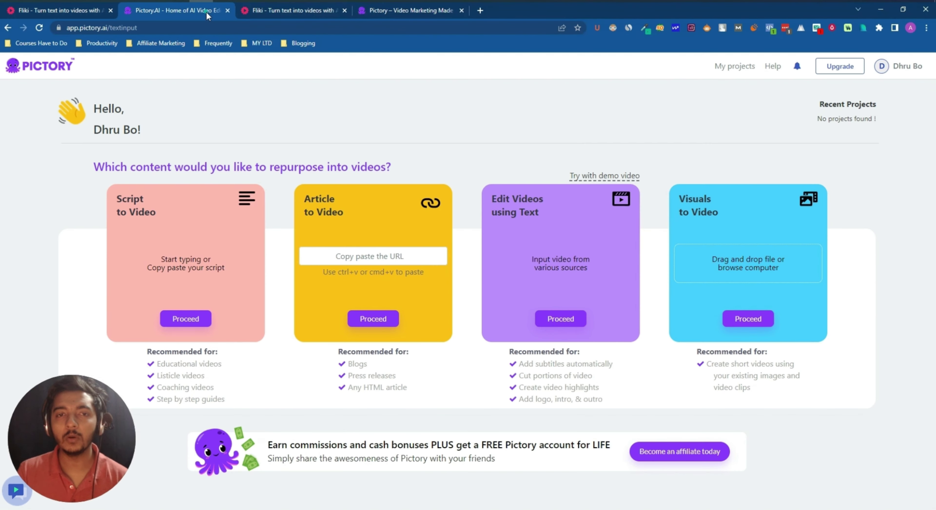
{"action": "left_click", "coordinate": [184, 319]}
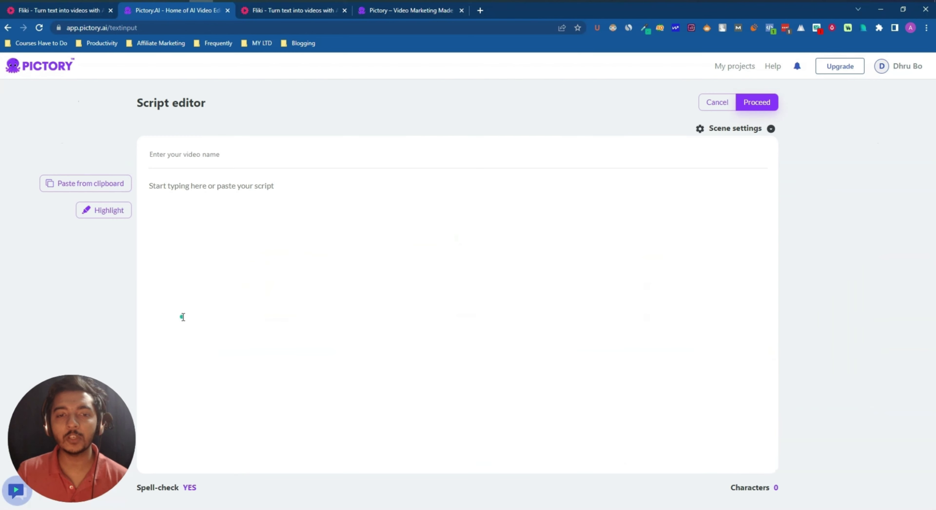
{"action": "left_click", "coordinate": [179, 186]}
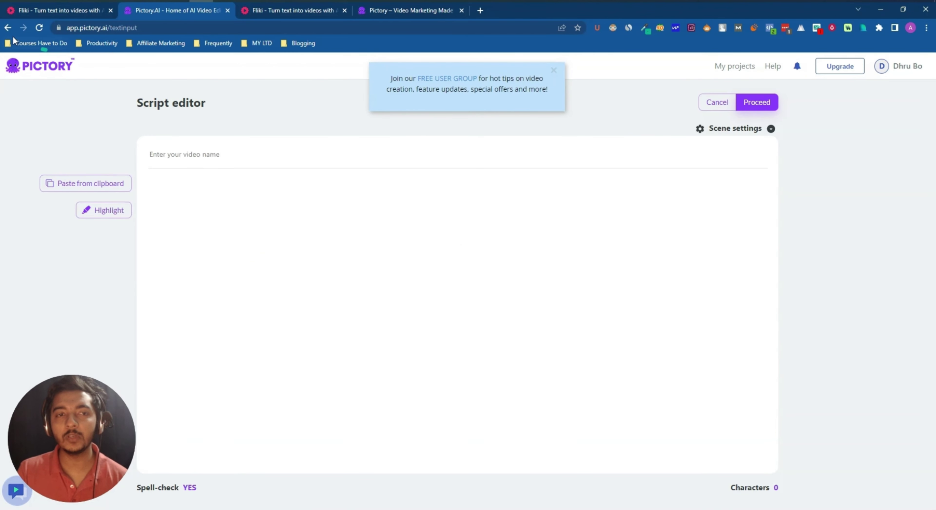
{"action": "left_click", "coordinate": [8, 28]}
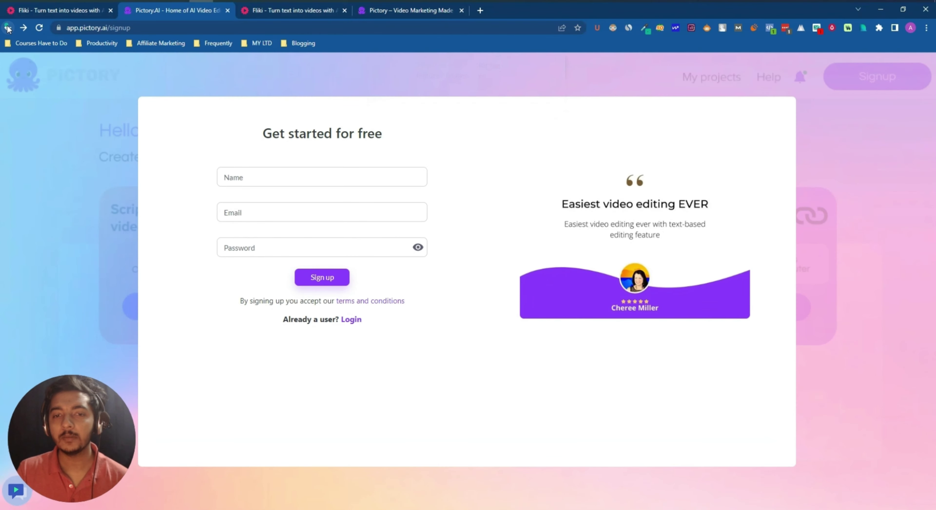
{"action": "left_click", "coordinate": [23, 28]}
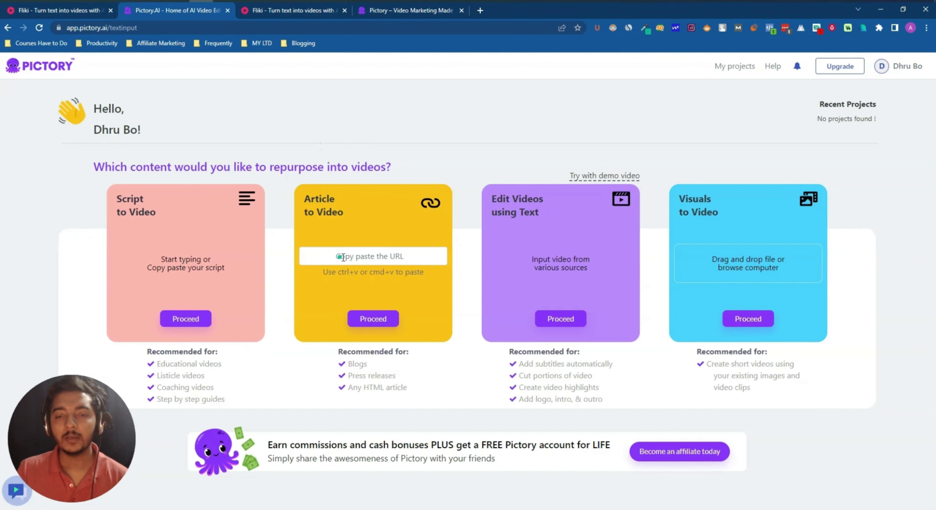
{"action": "left_click", "coordinate": [345, 257]}
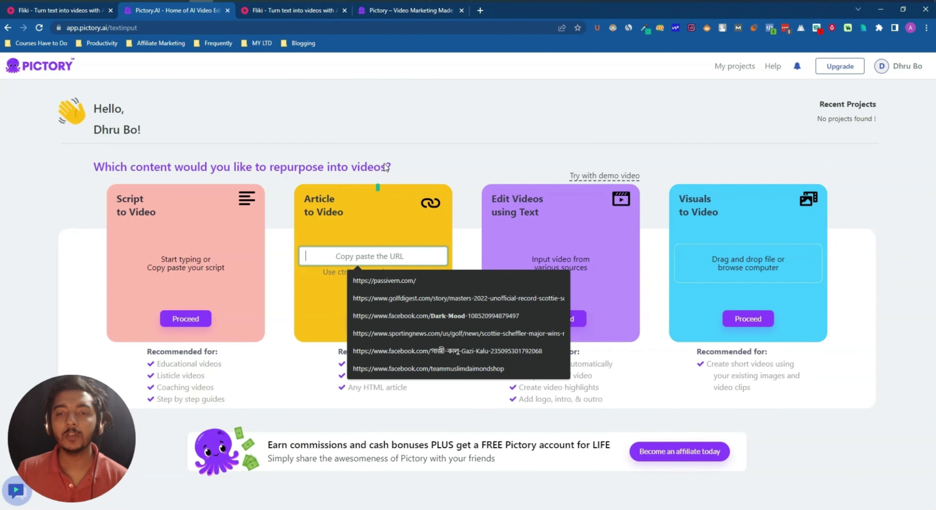
{"action": "left_click", "coordinate": [391, 158]}
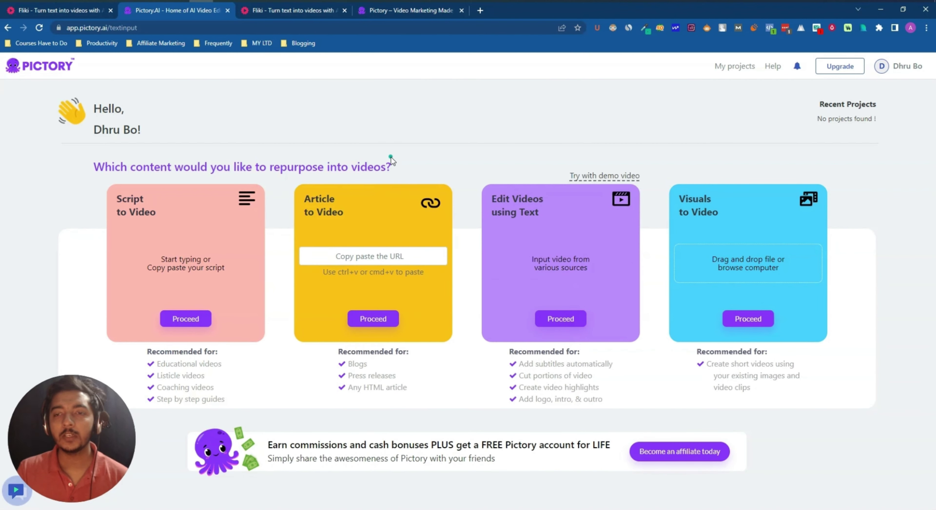
Switch to Fliki and replace the first script line with "Making $12,000/Day Building a Teeth Whitening Empire".
{"action": "left_click", "coordinate": [64, 11]}
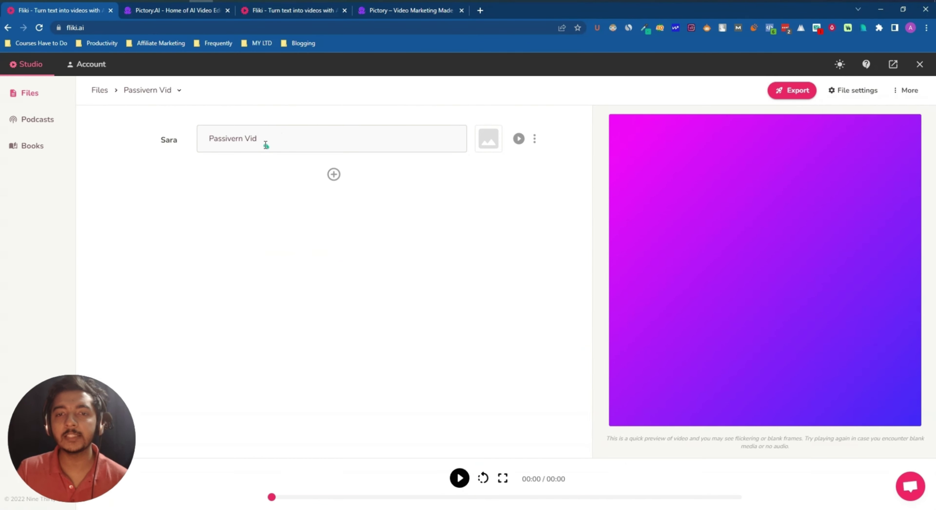
{"action": "left_click_drag", "start_coordinate": [265, 145], "coordinate": [211, 142]}
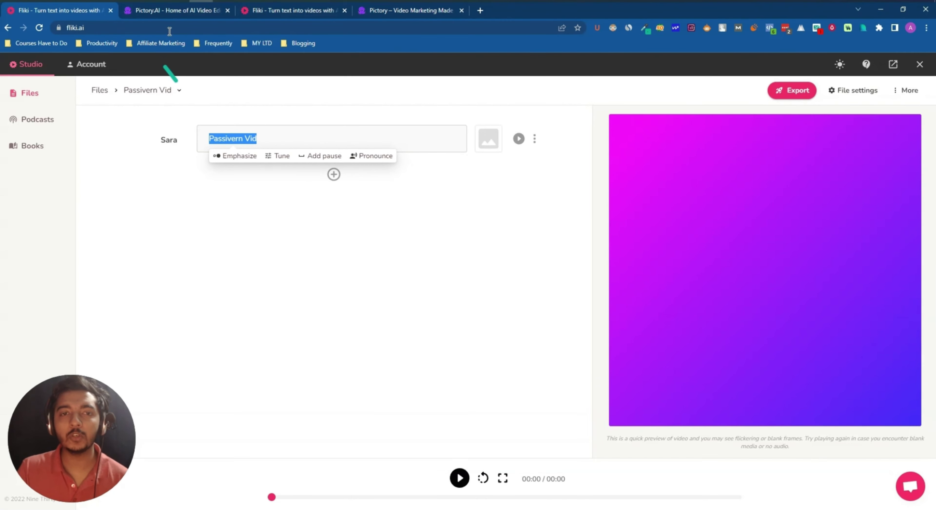
{"action": "left_click", "coordinate": [164, 12]}
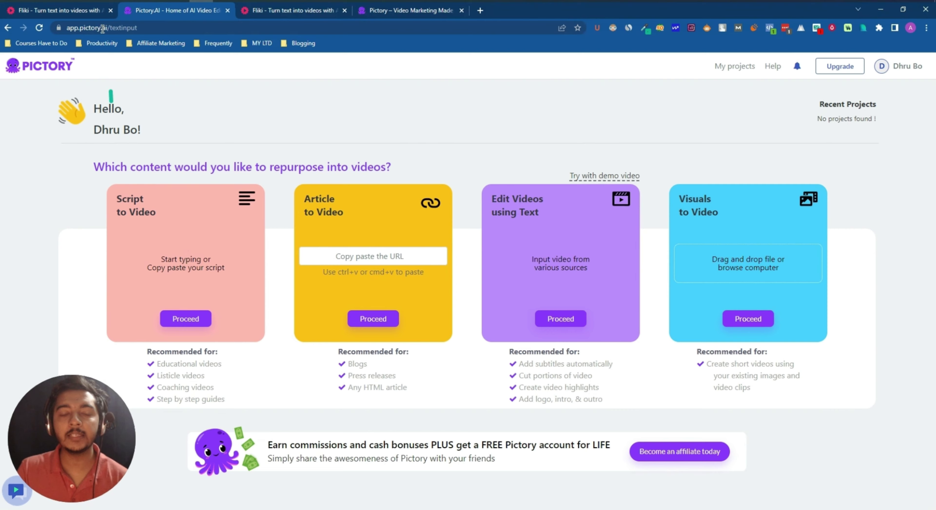
{"action": "left_click", "coordinate": [87, 11]}
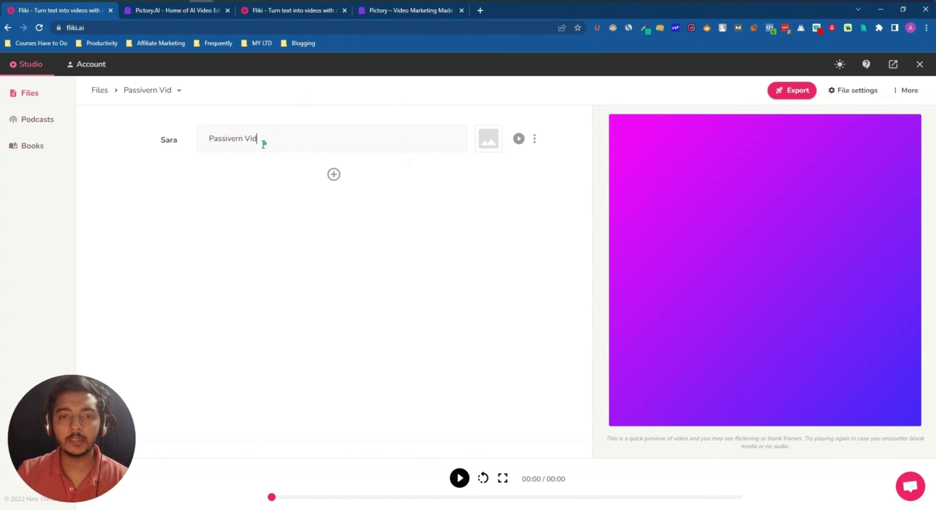
{"action": "left_click_drag", "start_coordinate": [260, 142], "coordinate": [206, 144]}
{"action": "type", "text": "Making $12,000/Day Building a Teeth Whitening Empire"}
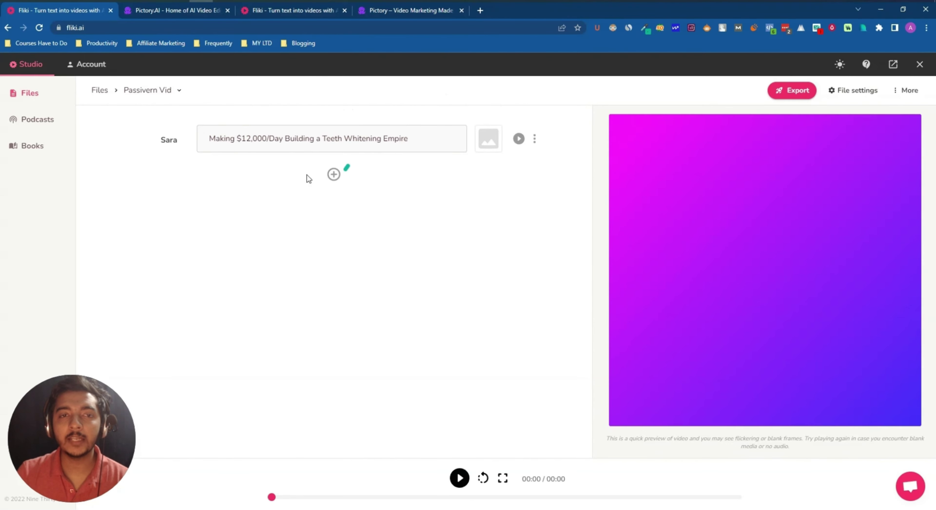
Switch to Pictory, open the Script to Video editor and name the video "Making $12,000/Day Building a Teeth Whitening Empire".
{"action": "left_click", "coordinate": [177, 10]}
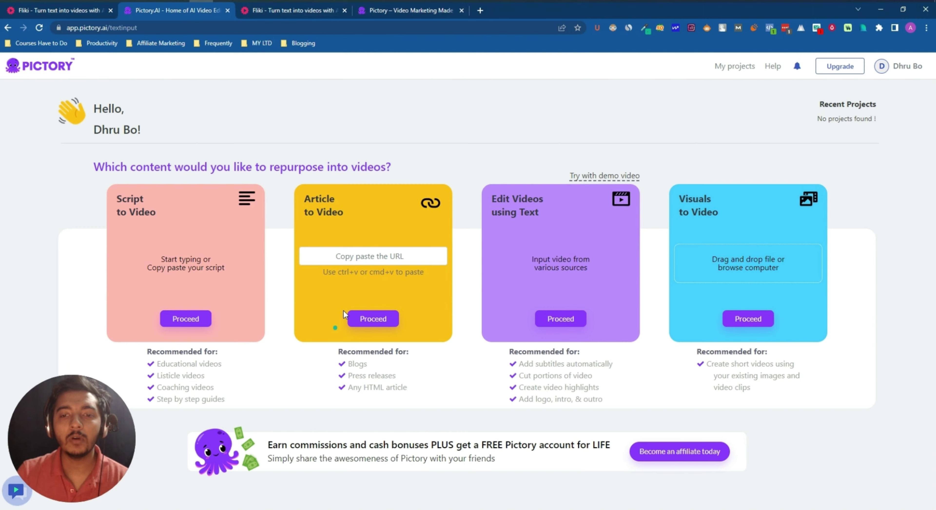
{"action": "left_click", "coordinate": [184, 321]}
{"action": "left_click", "coordinate": [185, 320]}
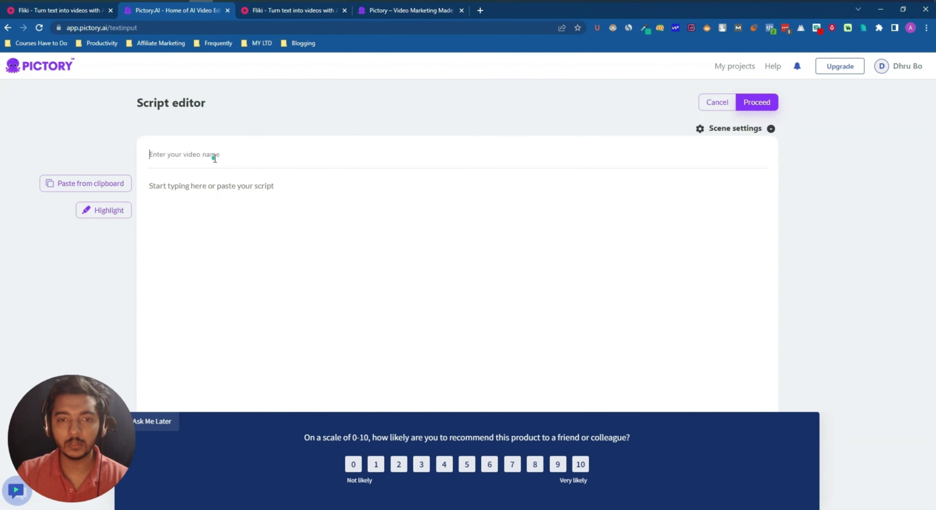
{"action": "type", "text": "Making $12,000/Day Building a Teeth Whitening Empire"}
{"action": "left_click", "coordinate": [203, 191]}
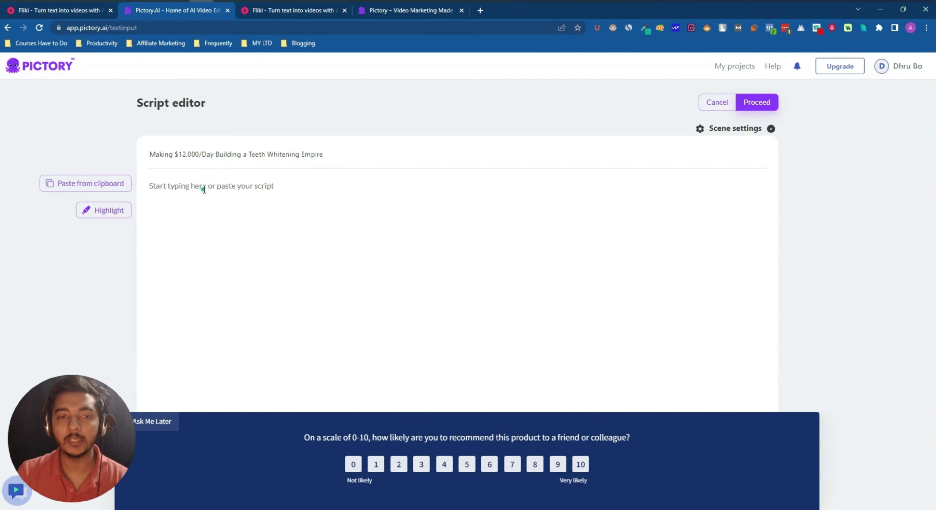
Switch to Fliki, add a section below the title line and paste the teeth-whitening article script into it.
{"action": "left_click", "coordinate": [77, 12]}
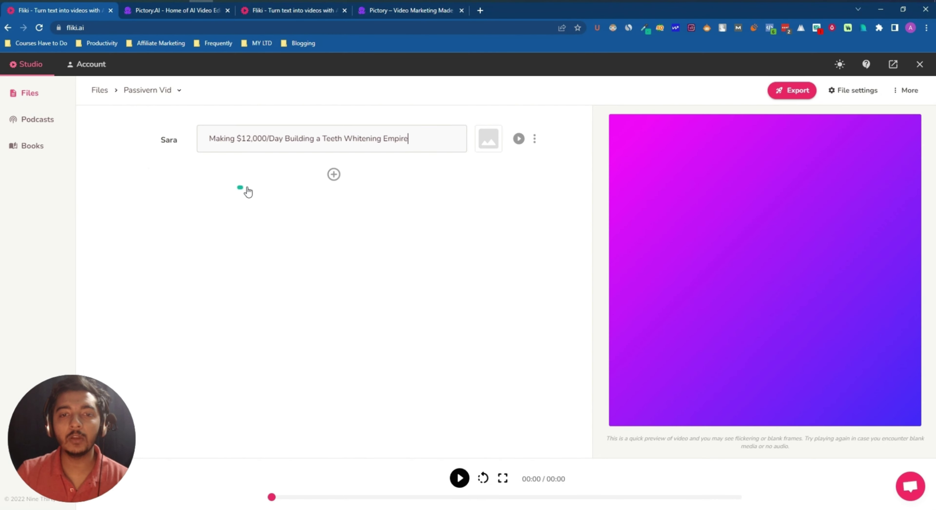
{"action": "left_click", "coordinate": [334, 175]}
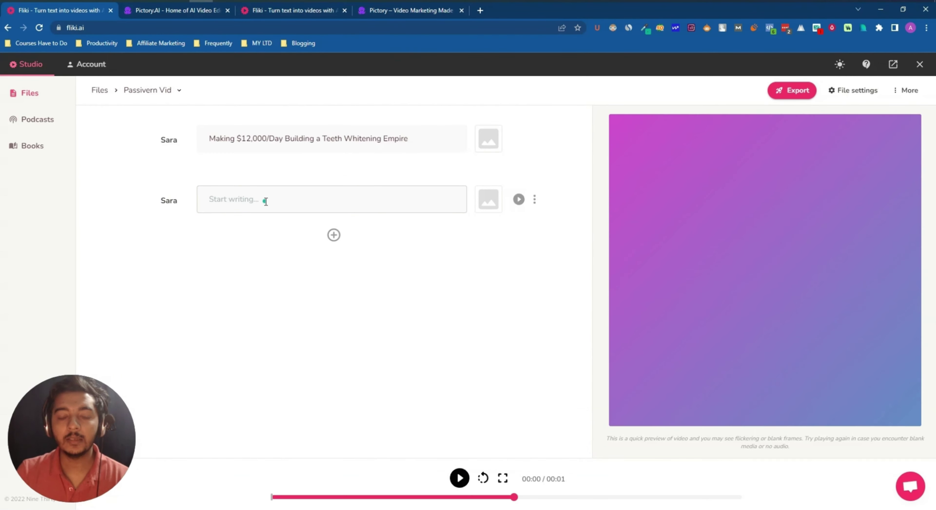
{"action": "left_click", "coordinate": [266, 201]}
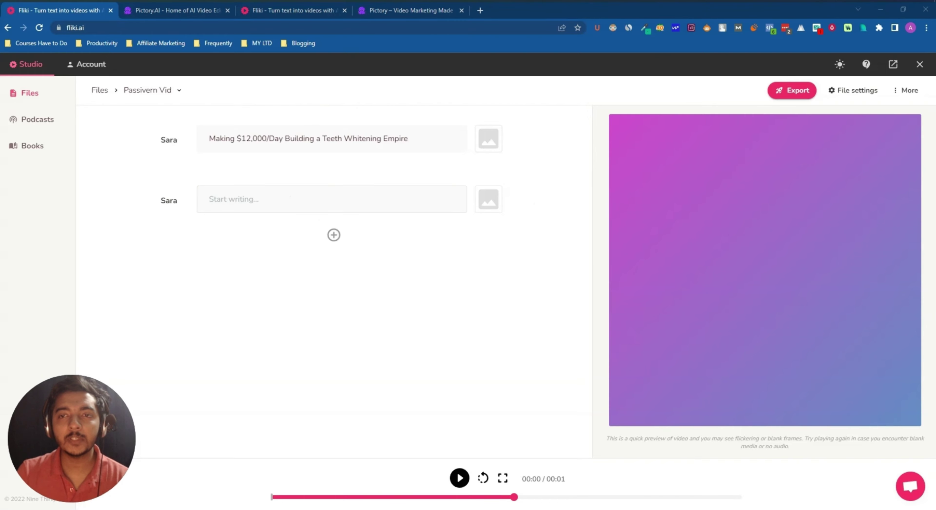
{"action": "left_click", "coordinate": [253, 194]}
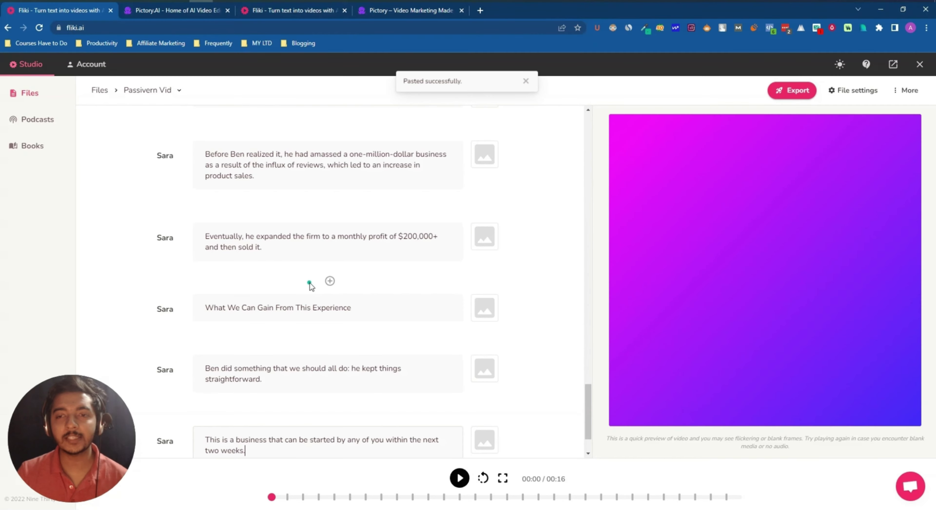
Look through the pasted script sections and preview the "Hey!" and "Welcome to Passivern" sections.
{"action": "scroll", "coordinate": [269, 218], "scroll_direction": "up", "scroll_amount": 20}
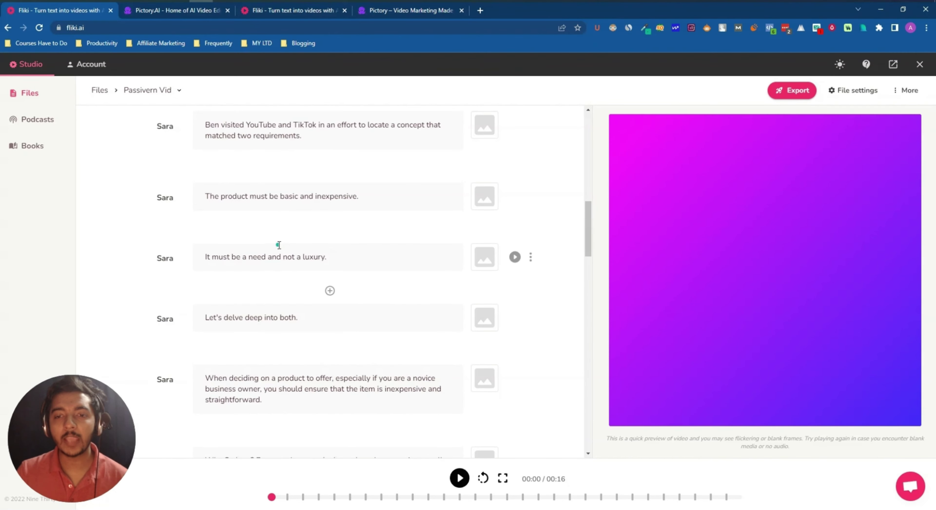
{"action": "scroll", "coordinate": [278, 245], "scroll_direction": "up", "scroll_amount": 8}
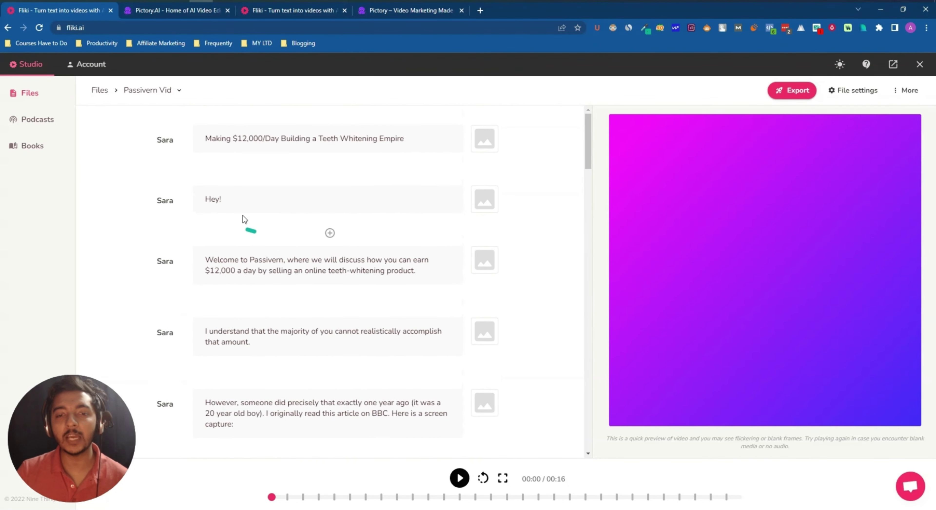
{"action": "left_click_drag", "start_coordinate": [234, 198], "coordinate": [205, 199]}
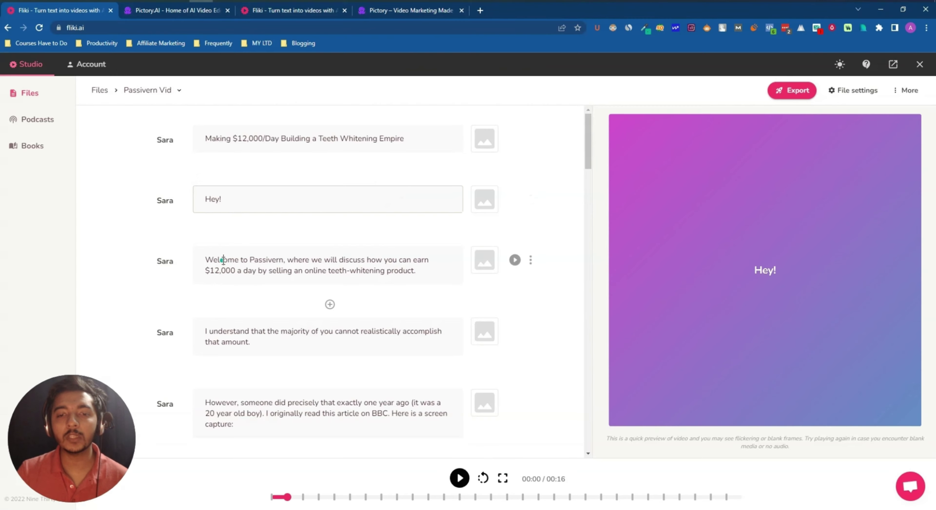
{"action": "left_click_drag", "start_coordinate": [223, 259], "coordinate": [318, 272]}
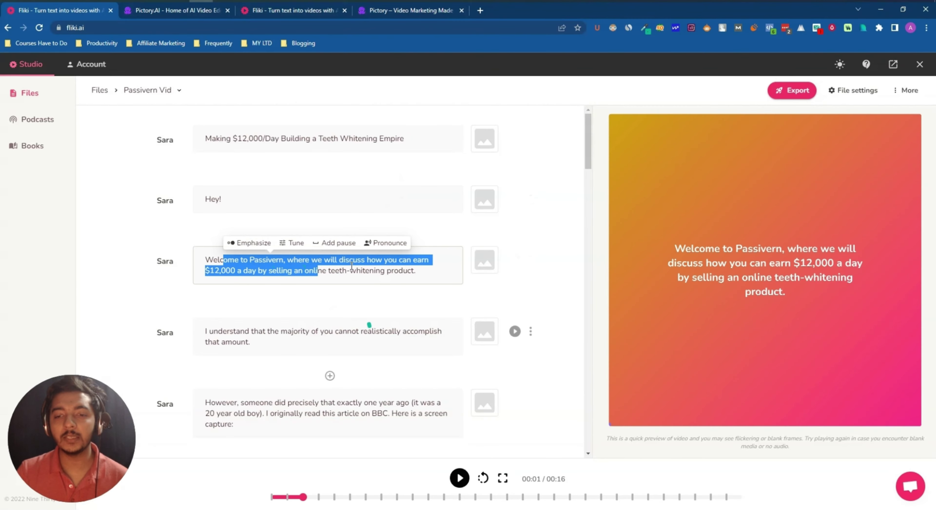
{"action": "scroll", "coordinate": [344, 282], "scroll_direction": "down", "scroll_amount": 5}
{"action": "scroll", "coordinate": [328, 238], "scroll_direction": "up", "scroll_amount": 5}
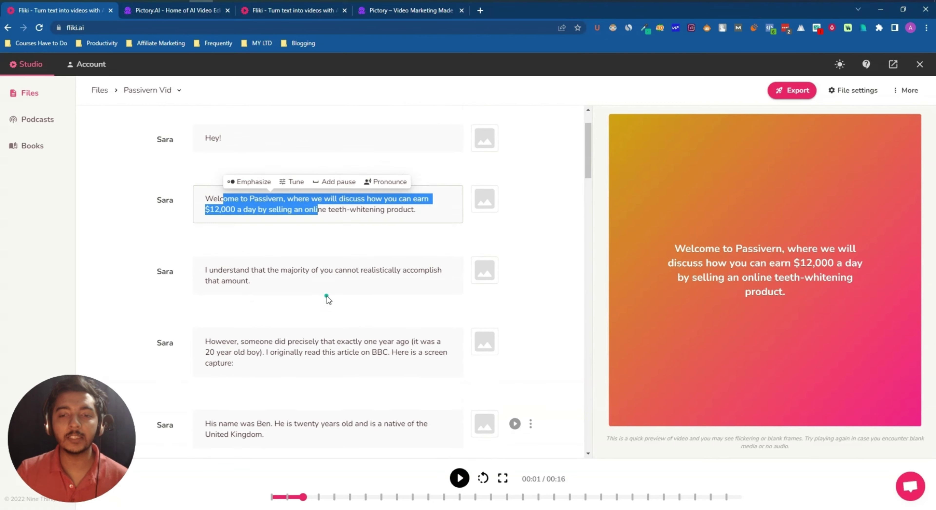
{"action": "left_click", "coordinate": [350, 271]}
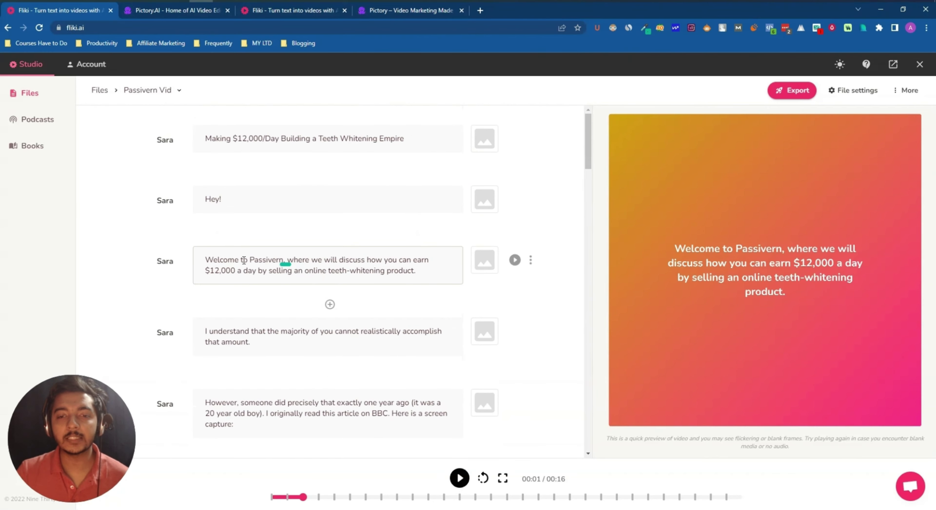
Apply Strong emphasis to the whole "Welcome to Passivern" section and tune its voice pitch.
{"action": "left_click_drag", "start_coordinate": [206, 260], "coordinate": [427, 273]}
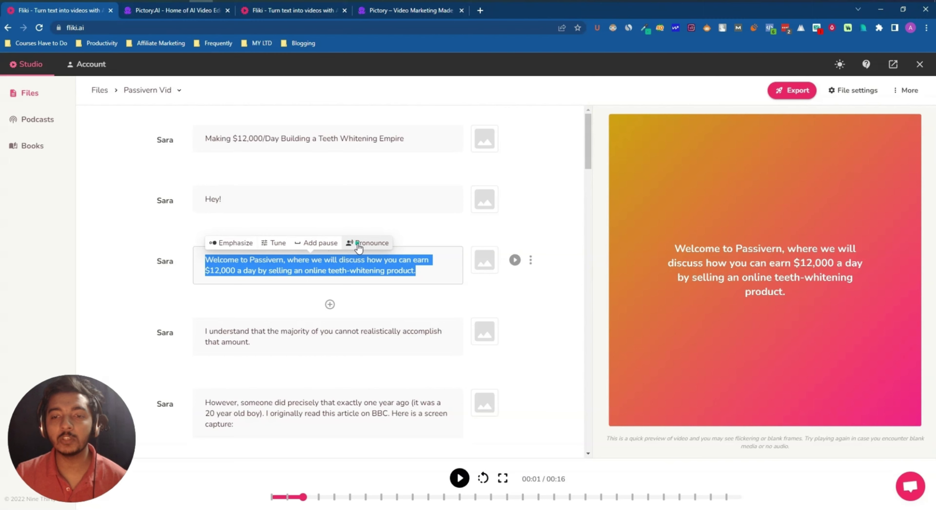
{"action": "left_click", "coordinate": [231, 247]}
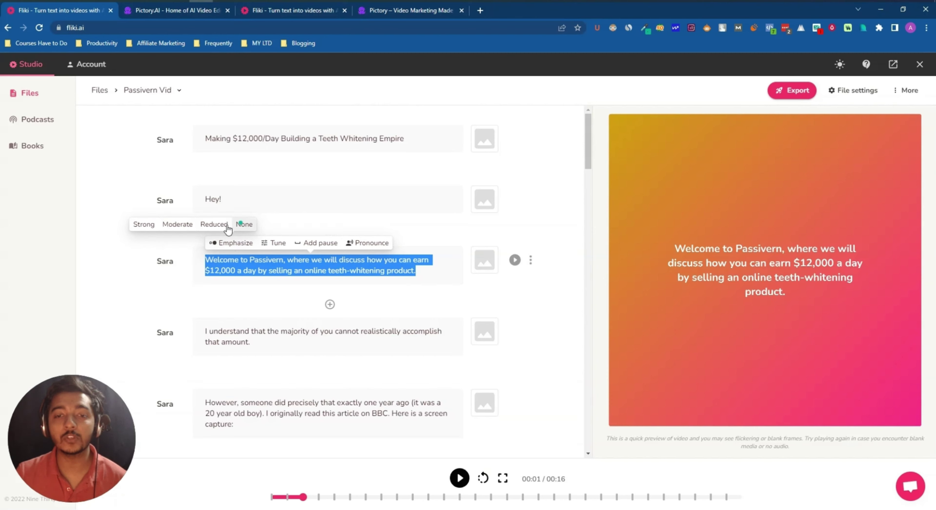
{"action": "left_click", "coordinate": [143, 225]}
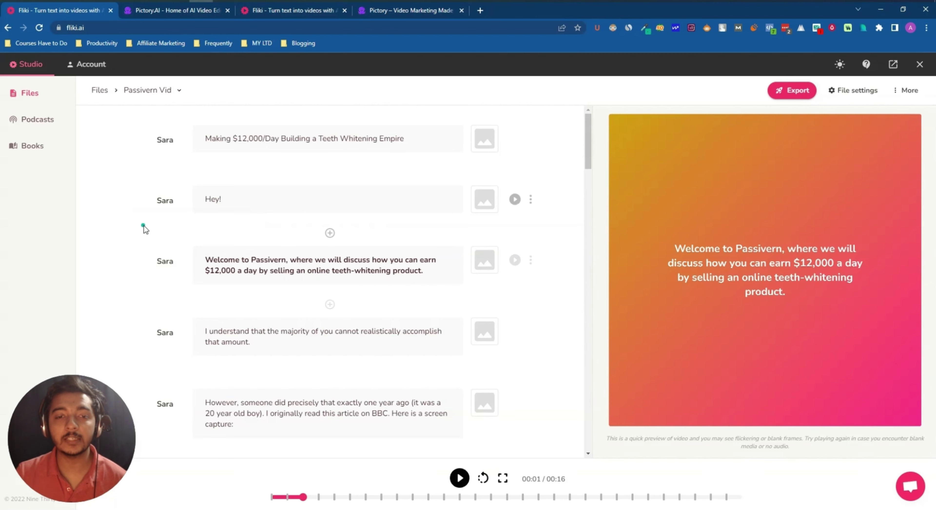
{"action": "triple_click", "coordinate": [248, 264]}
{"action": "left_click", "coordinate": [279, 244]}
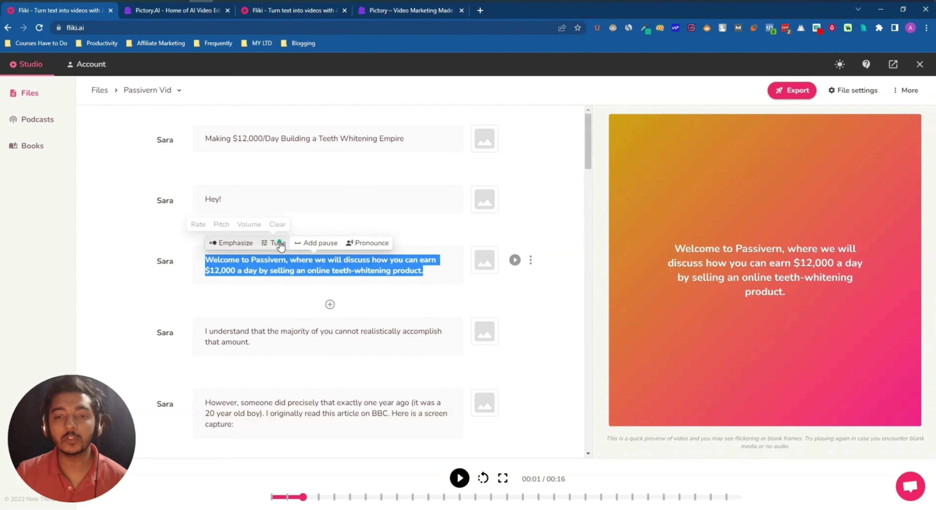
{"action": "left_click", "coordinate": [221, 225]}
{"action": "left_click", "coordinate": [294, 269]}
Set the voice volume of the "I understand that the majority of you" section to Soft.
{"action": "triple_click", "coordinate": [273, 331]}
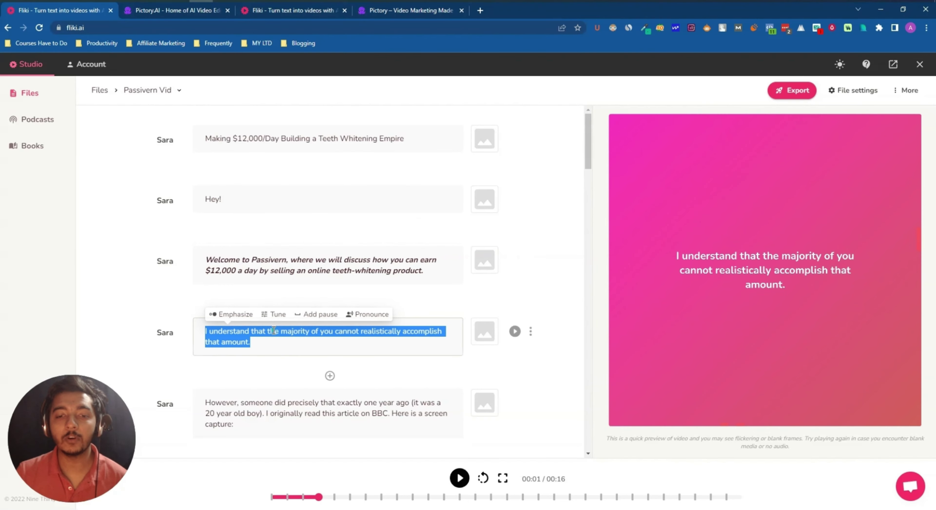
{"action": "left_click", "coordinate": [273, 315]}
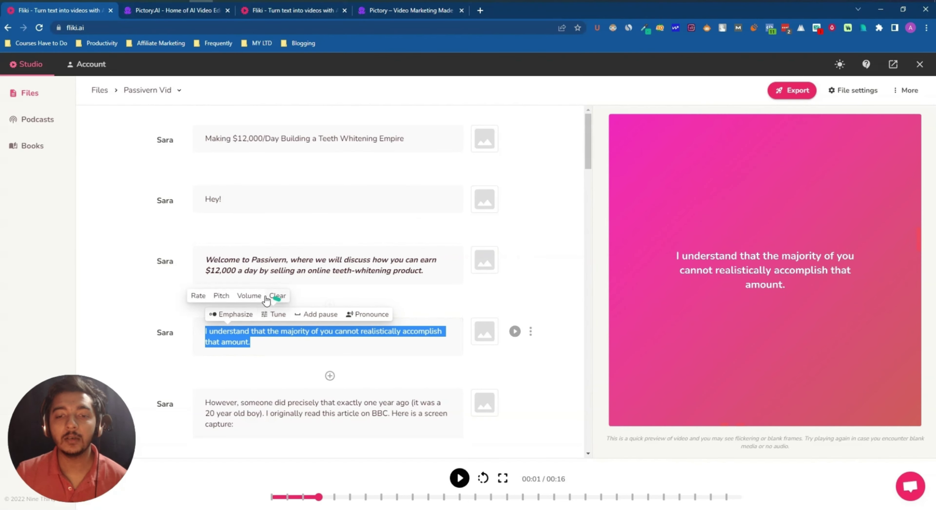
{"action": "left_click", "coordinate": [255, 297]}
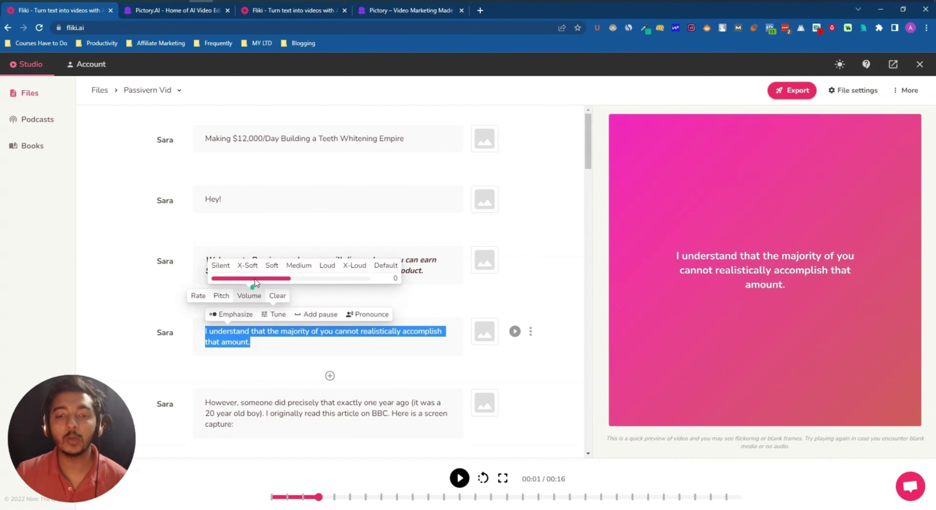
{"action": "left_click", "coordinate": [271, 265]}
Apply a Tune voice adjustment to the whole "However, someone did precisely that" section.
{"action": "scroll", "coordinate": [256, 386], "scroll_direction": "down", "scroll_amount": 1}
{"action": "triple_click", "coordinate": [249, 354]}
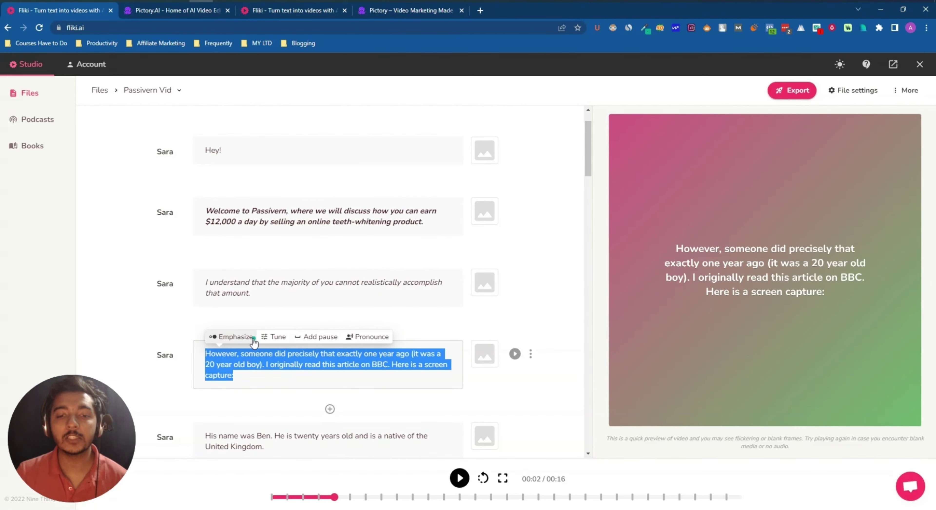
{"action": "left_click", "coordinate": [269, 338]}
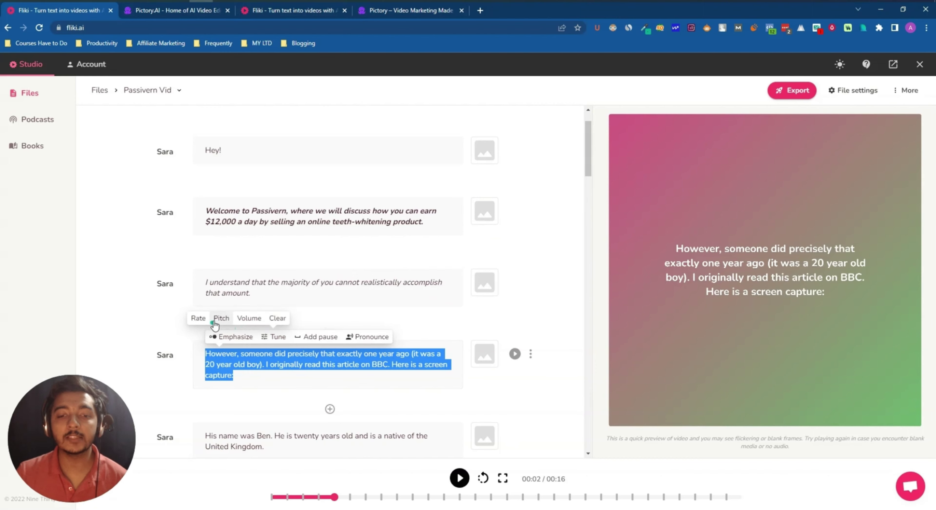
{"action": "left_click", "coordinate": [247, 317]}
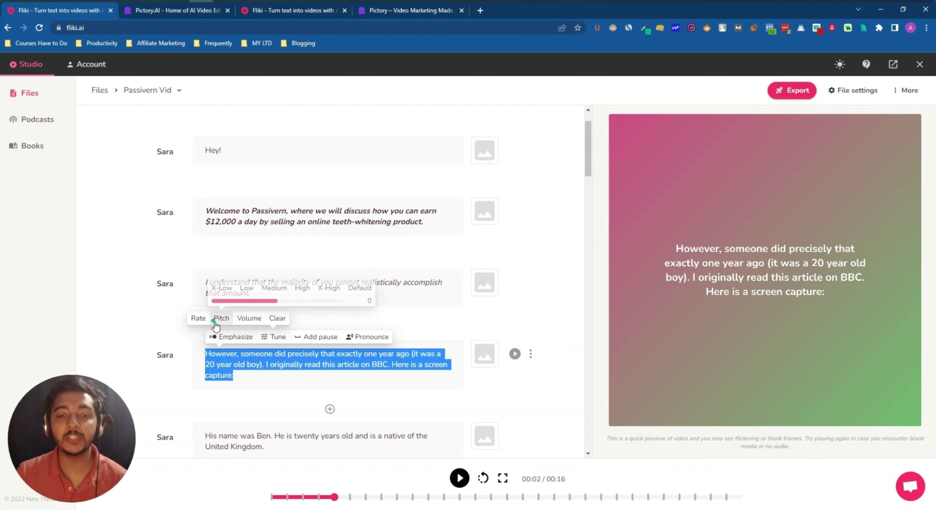
{"action": "left_click", "coordinate": [296, 289]}
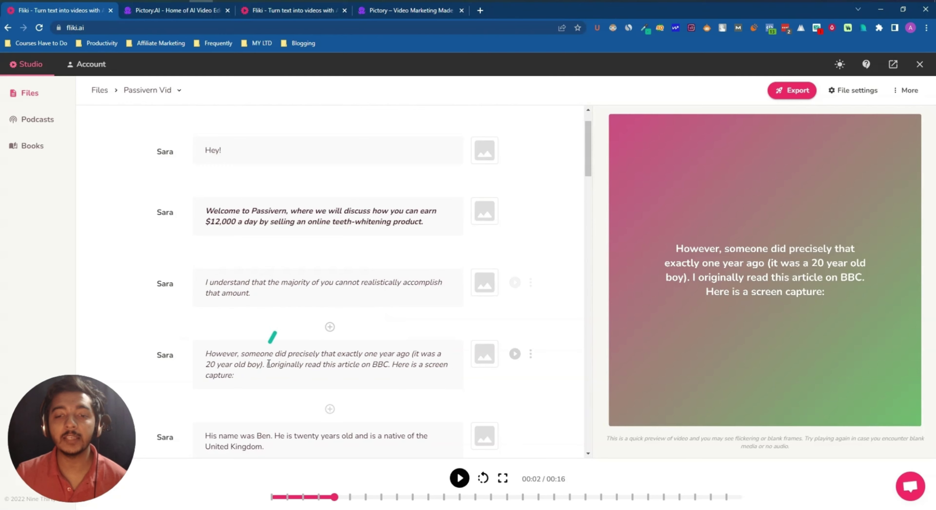
Examine the Add pause and Pronounce options for the "I understand that the majority of you" section.
{"action": "scroll", "coordinate": [327, 346], "scroll_direction": "up", "scroll_amount": 1}
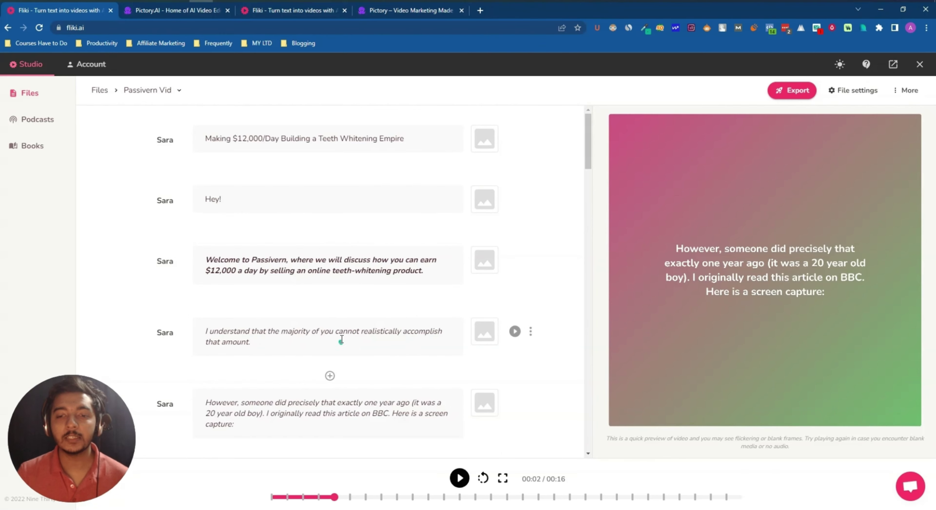
{"action": "triple_click", "coordinate": [348, 327]}
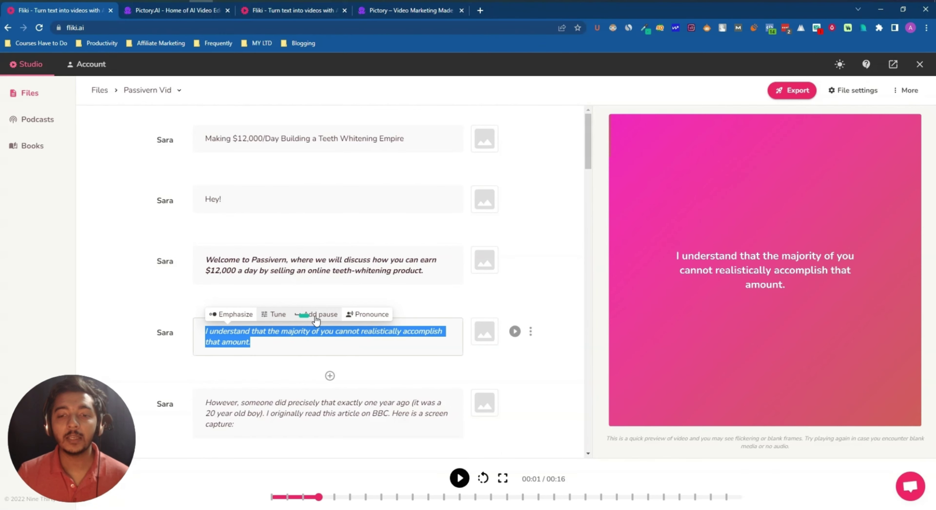
{"action": "left_click", "coordinate": [371, 316]}
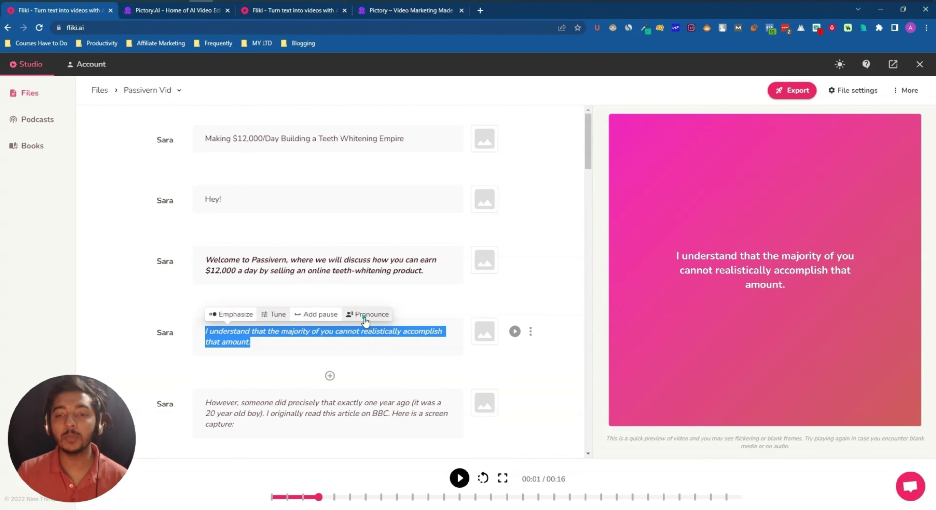
{"action": "left_click", "coordinate": [278, 343]}
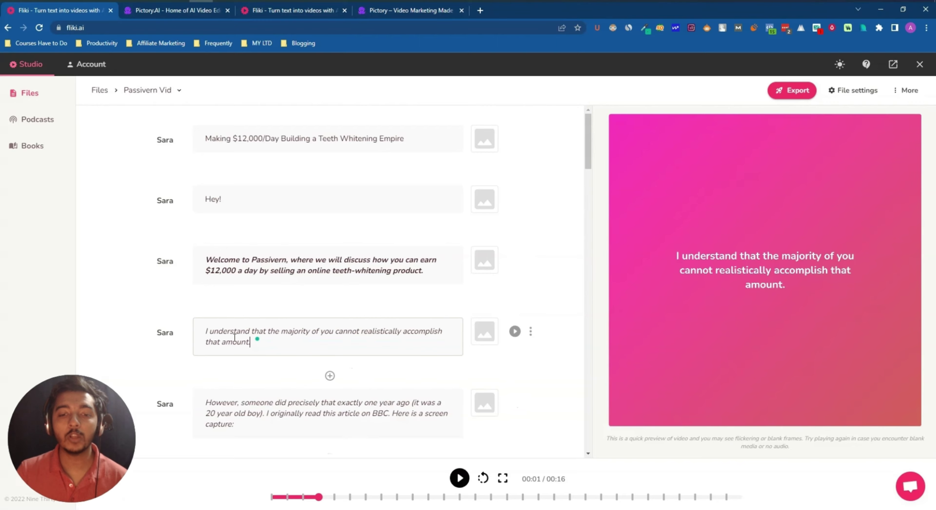
Review the language, dialect and gender options for the "Welcome to Passivern" section's voice and set its voice style to Excited.
{"action": "left_click", "coordinate": [162, 264]}
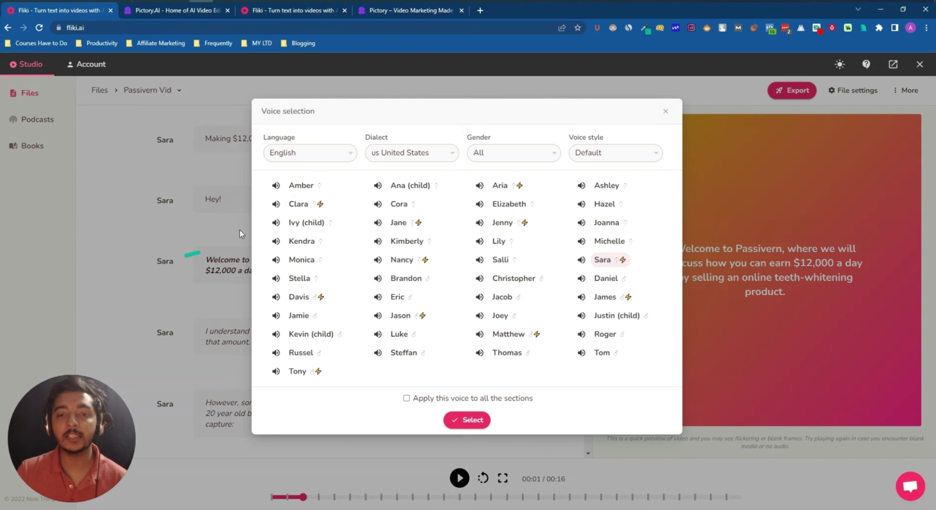
{"action": "left_click", "coordinate": [312, 154]}
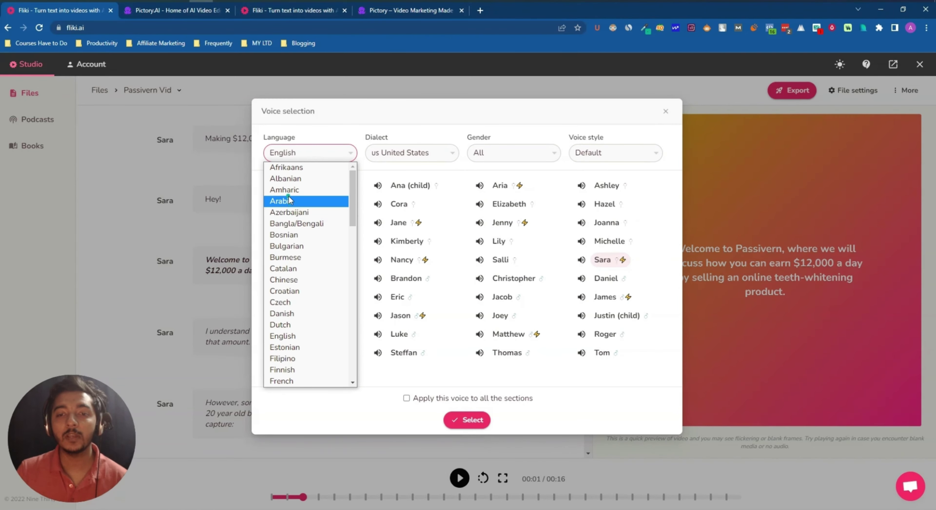
{"action": "scroll", "coordinate": [291, 262], "scroll_direction": "down", "scroll_amount": 5}
{"action": "scroll", "coordinate": [292, 264], "scroll_direction": "down", "scroll_amount": 10}
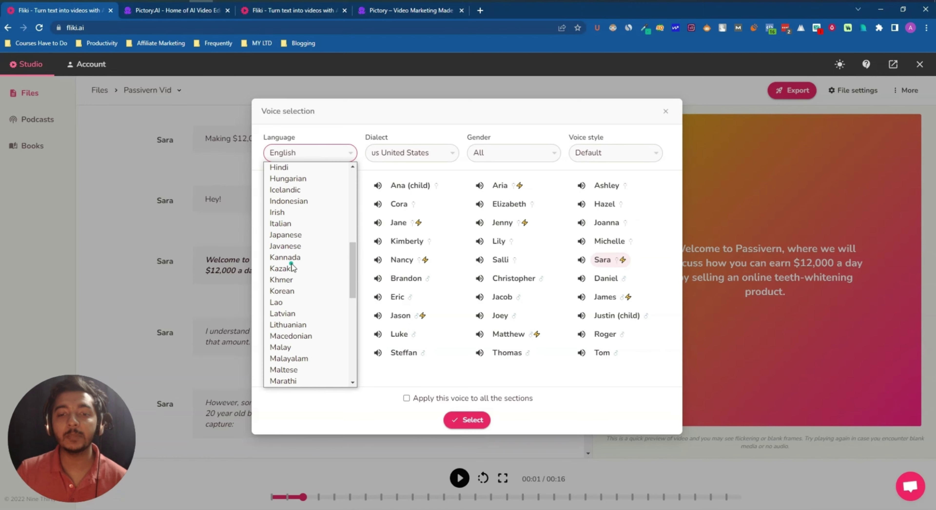
{"action": "left_click", "coordinate": [336, 404]}
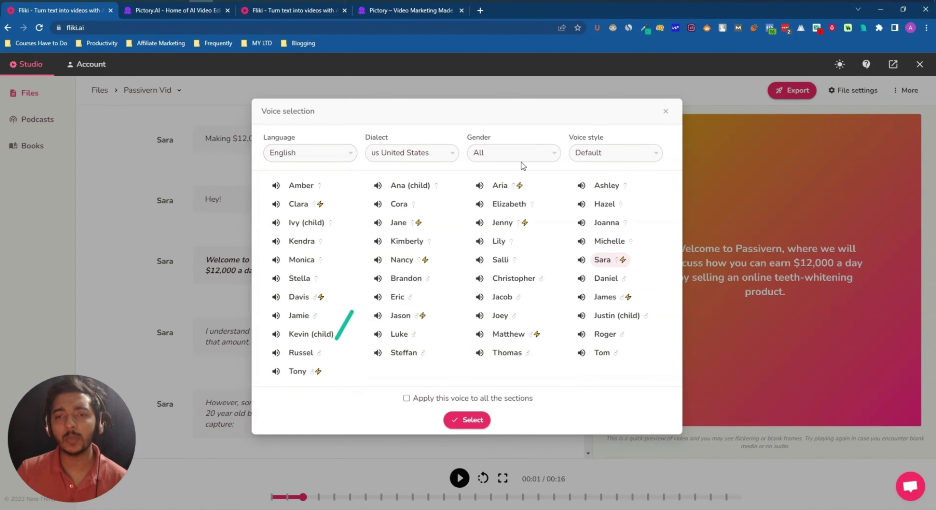
{"action": "left_click", "coordinate": [417, 153]}
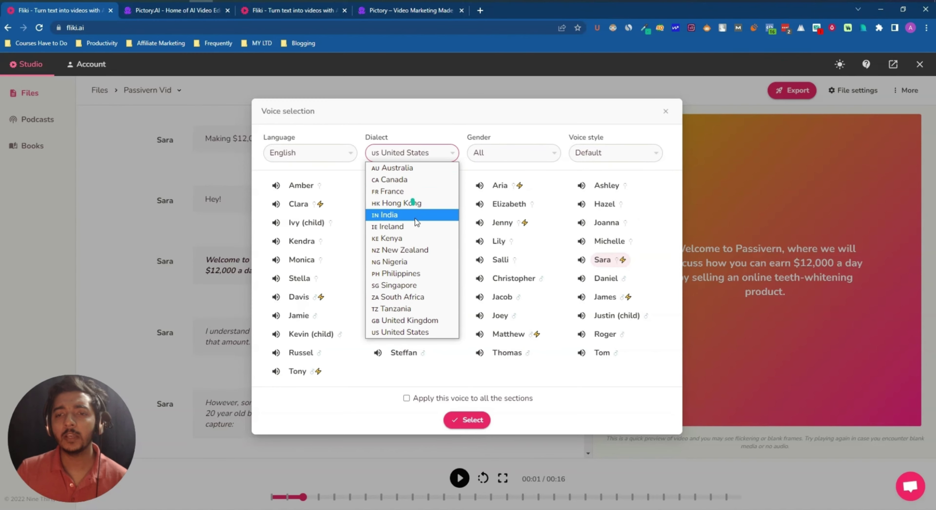
{"action": "left_click", "coordinate": [498, 154]}
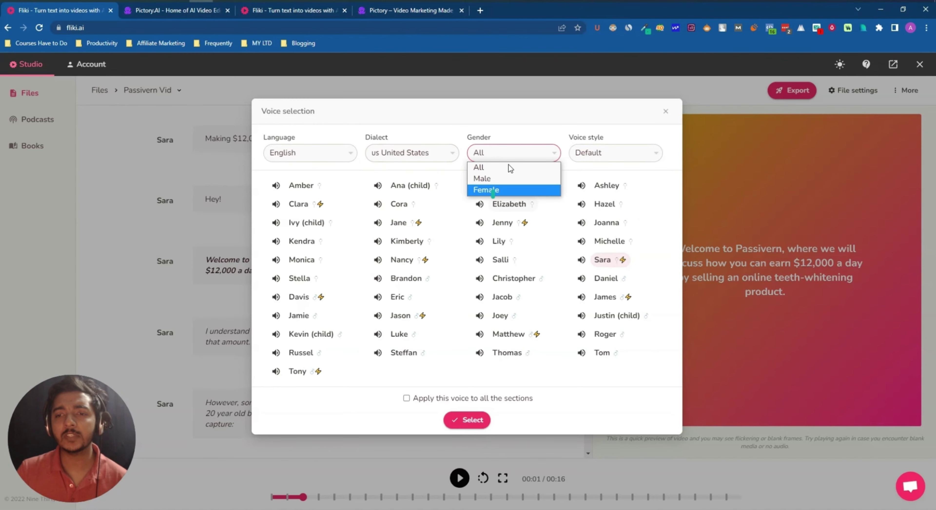
{"action": "left_click", "coordinate": [596, 153]}
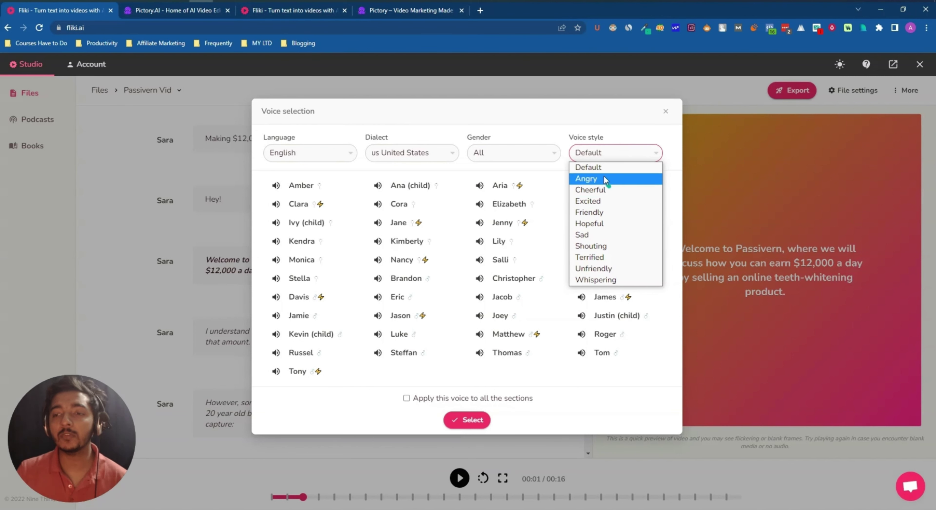
{"action": "left_click", "coordinate": [607, 205]}
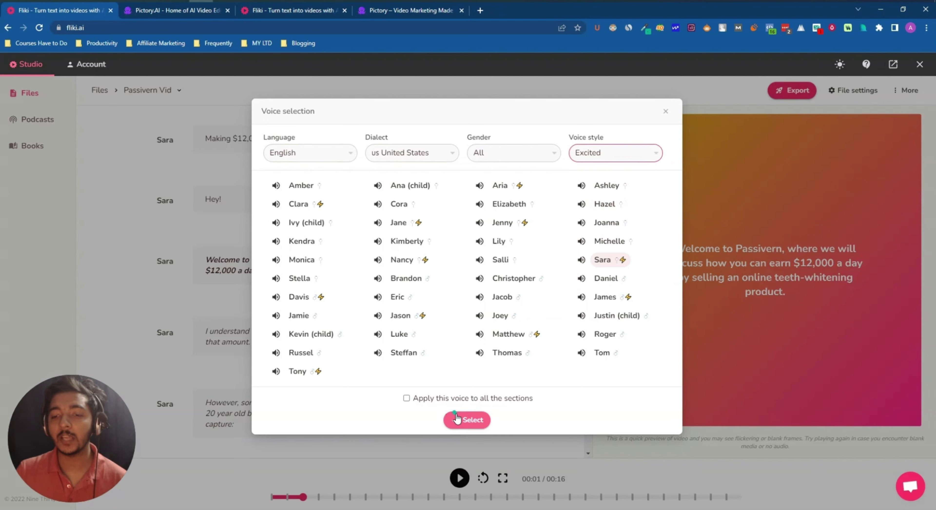
{"action": "left_click", "coordinate": [464, 422]}
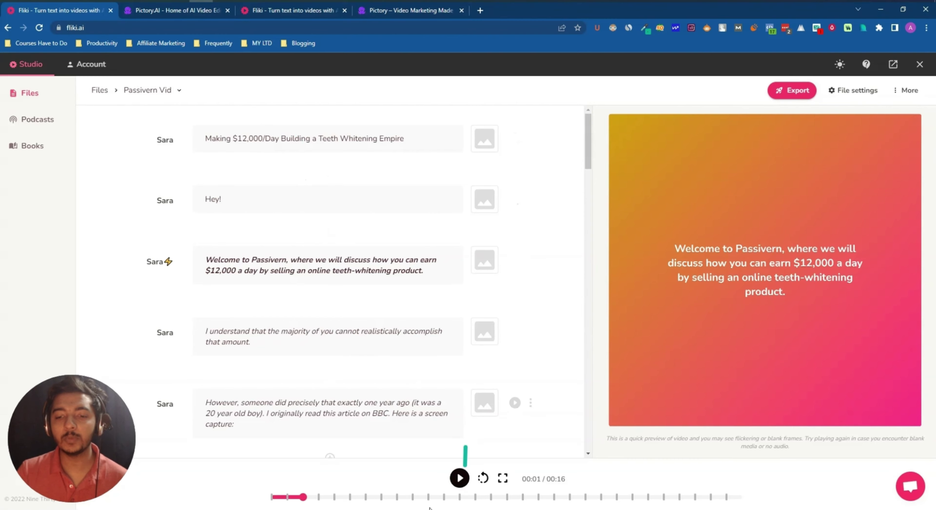
Switch to Pictory and paste the article script into the script editor beneath the title.
{"action": "left_click", "coordinate": [155, 10]}
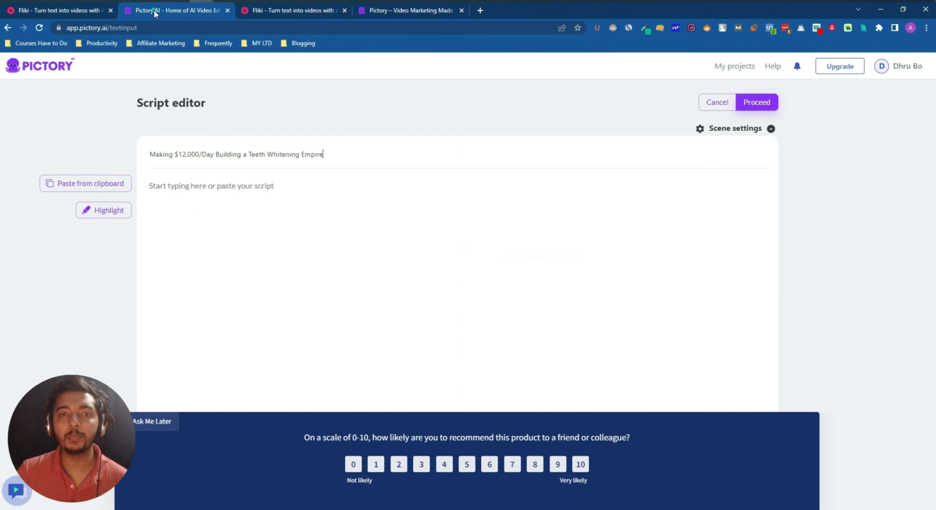
{"action": "left_click", "coordinate": [195, 197]}
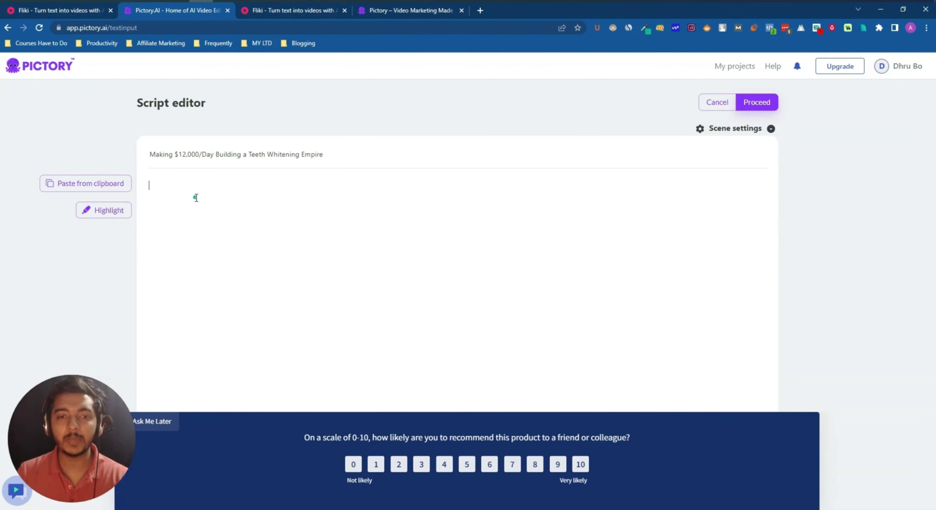
{"action": "key", "text": "ctrl+v"}
{"action": "scroll", "coordinate": [218, 254], "scroll_direction": "up", "scroll_amount": 15}
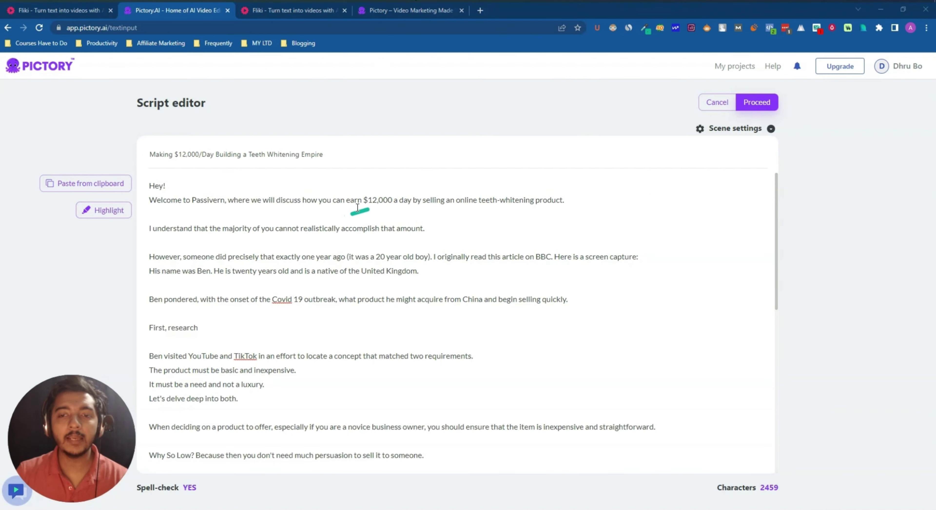
Highlight the sentence "Welcome to Passivern, where we will discuss how you can earn $12,000 a day" in the script.
{"action": "left_click_drag", "start_coordinate": [152, 200], "coordinate": [583, 196]}
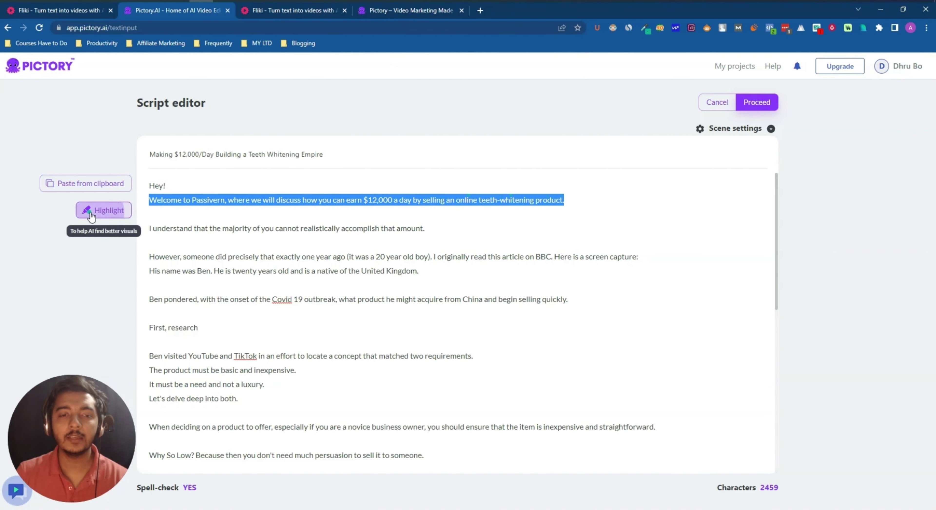
{"action": "left_click", "coordinate": [87, 215]}
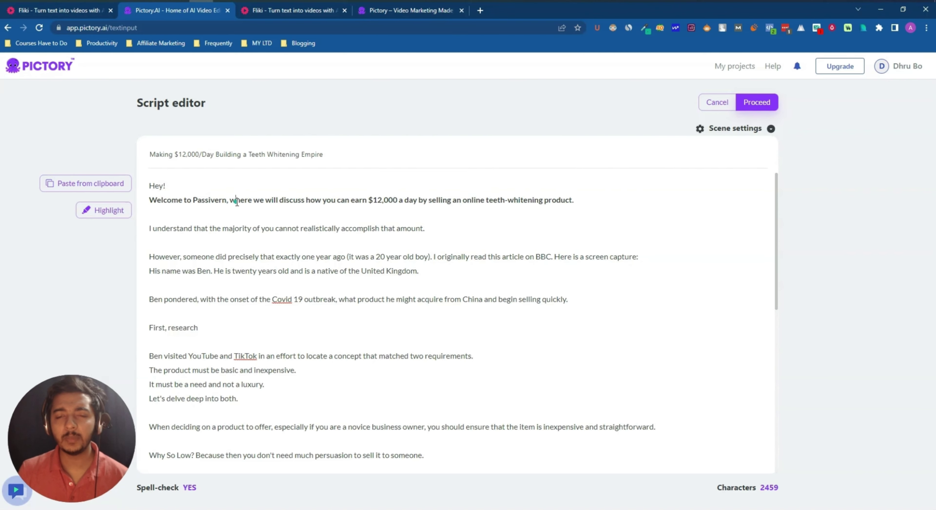
{"action": "scroll", "coordinate": [236, 202], "scroll_direction": "down", "scroll_amount": 10}
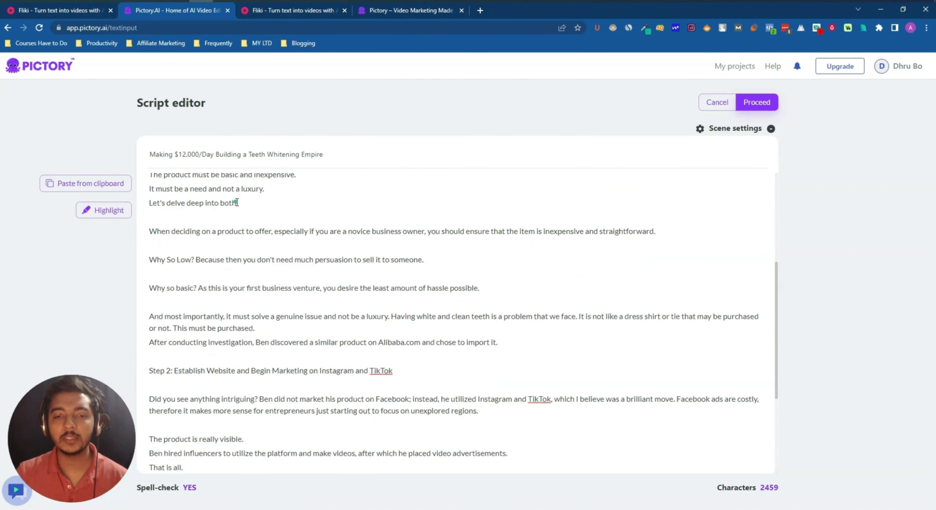
{"action": "left_click_drag", "start_coordinate": [143, 239], "coordinate": [513, 249]}
{"action": "left_click", "coordinate": [513, 250]}
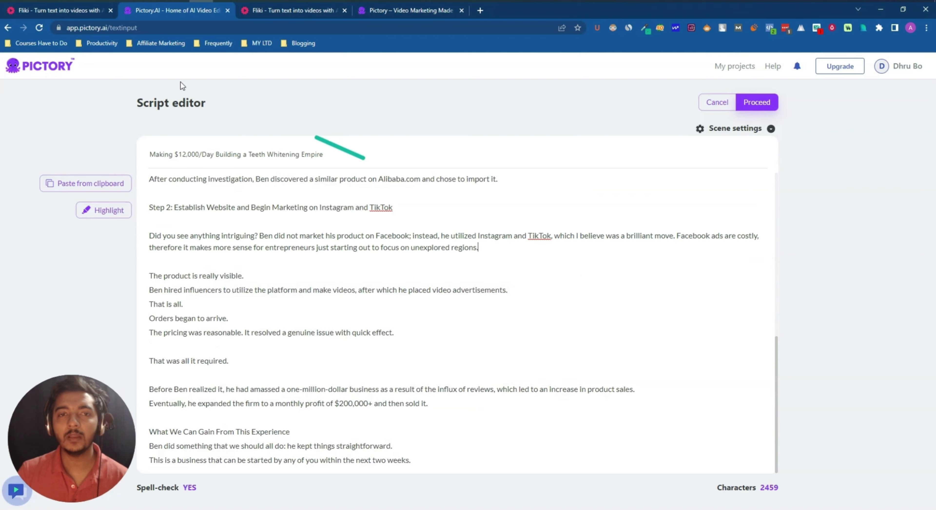
Switch to Fliki and examine the text adjustment options for the "I understand that the majority of you" section.
{"action": "left_click", "coordinate": [46, 14]}
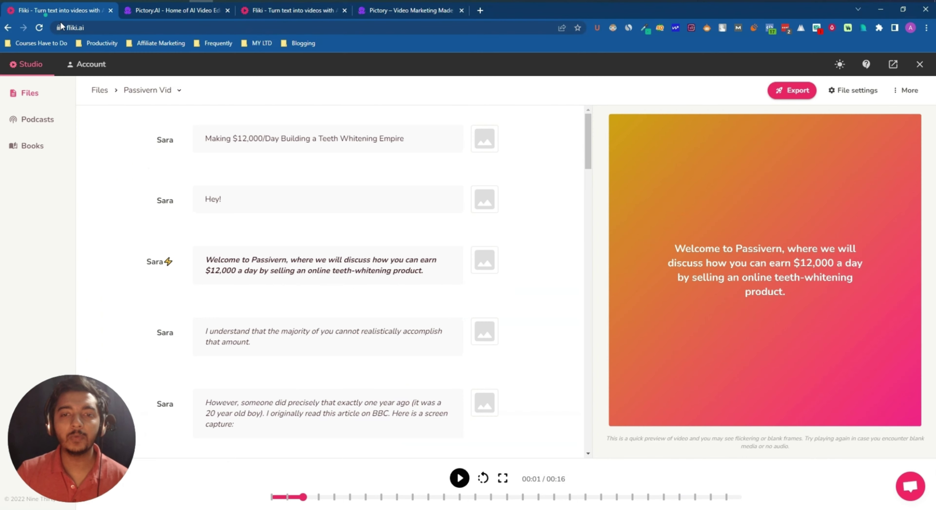
{"action": "triple_click", "coordinate": [246, 330]}
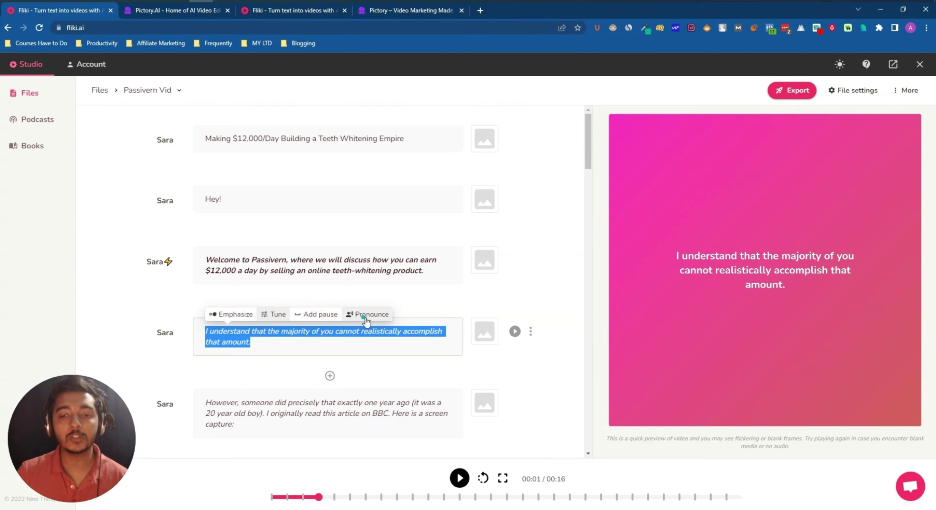
{"action": "left_click", "coordinate": [352, 332]}
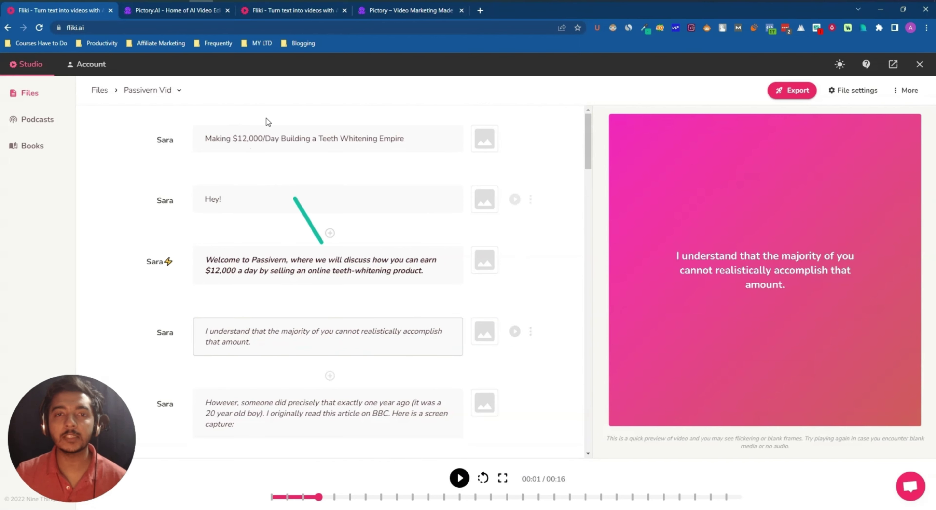
Switch to Pictory and examine the scene settings, including the choices for what creates new scenes.
{"action": "left_click", "coordinate": [150, 11]}
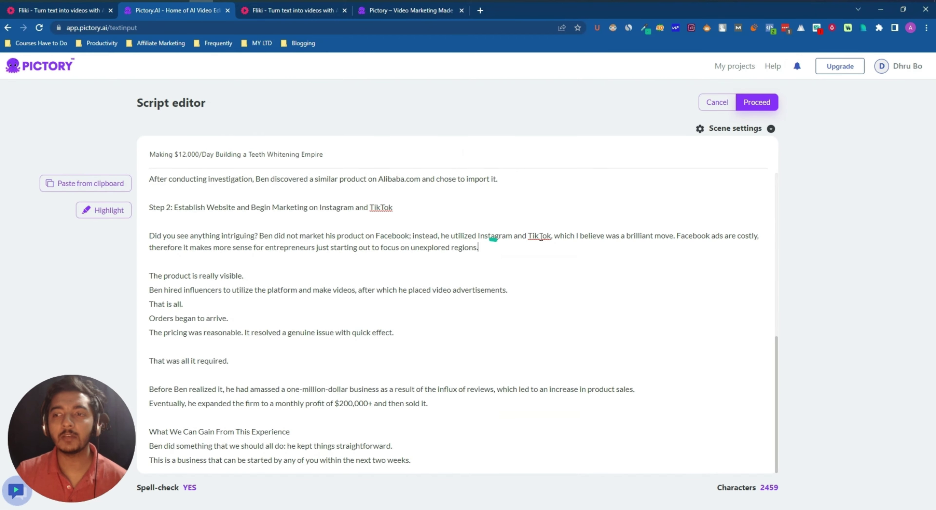
{"action": "left_click", "coordinate": [717, 134]}
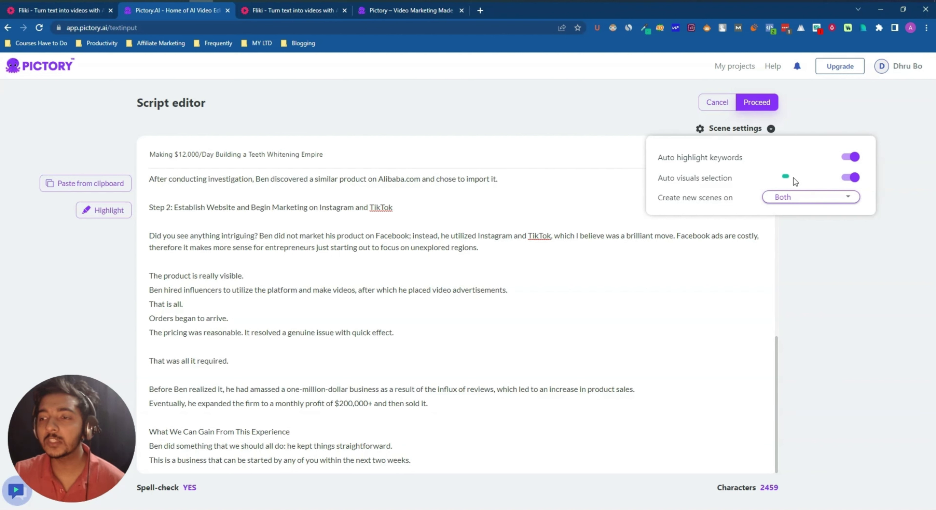
{"action": "left_click", "coordinate": [776, 197]}
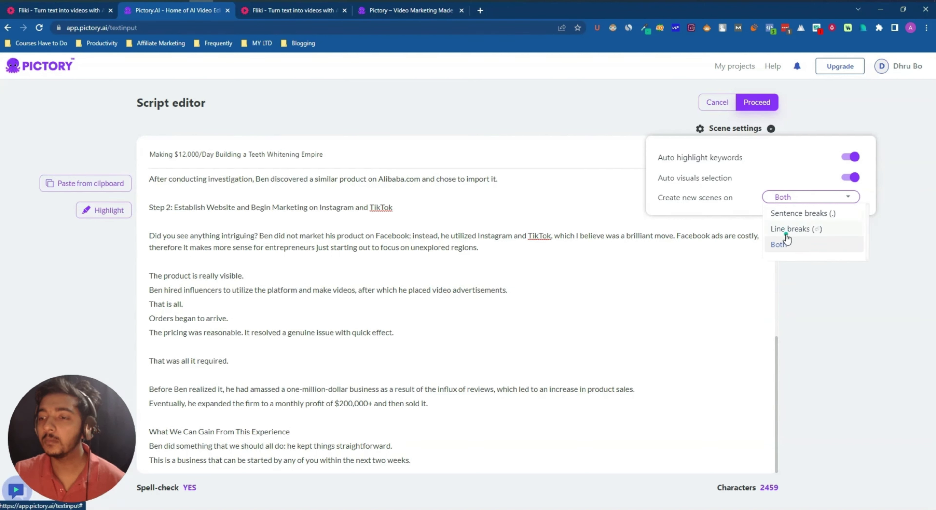
{"action": "left_click", "coordinate": [784, 219]}
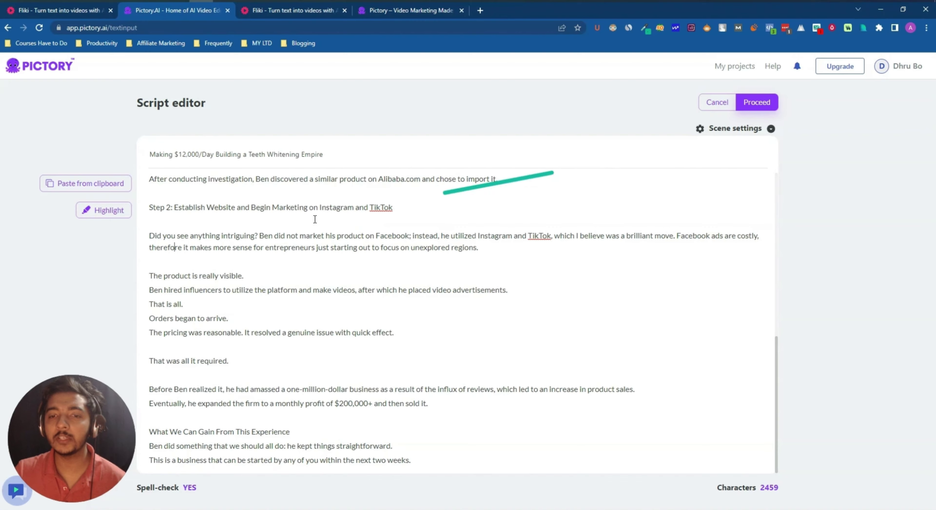
Proceed from the finished script to template selection and look at the Corporate template.
{"action": "scroll", "coordinate": [466, 189], "scroll_direction": "up", "scroll_amount": 6}
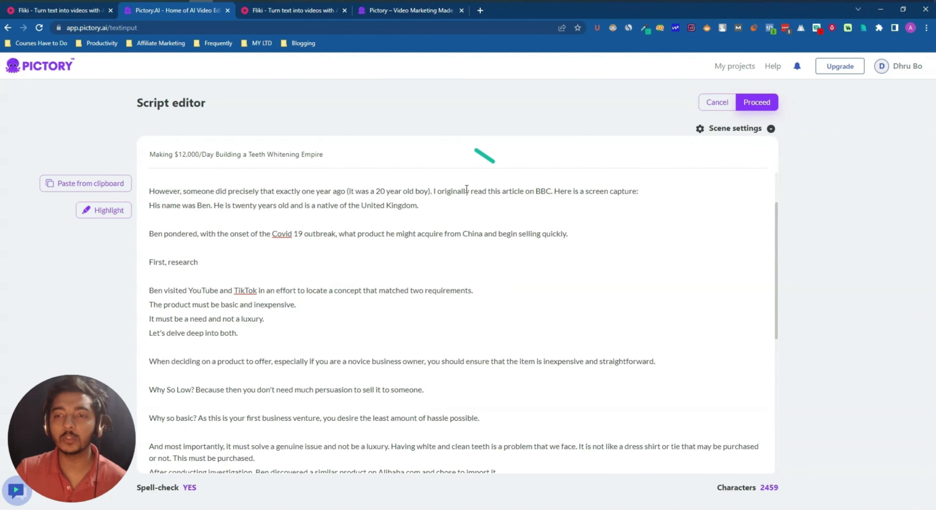
{"action": "scroll", "coordinate": [467, 189], "scroll_direction": "up", "scroll_amount": 2}
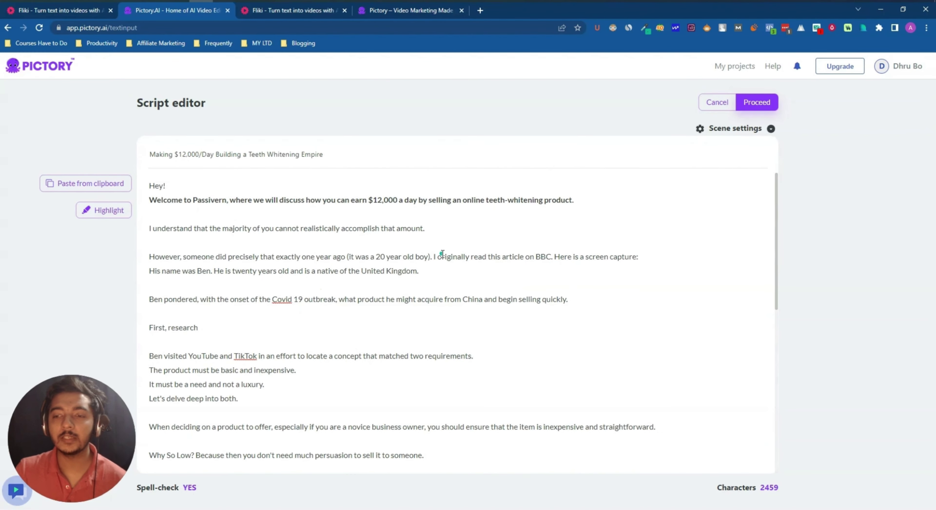
{"action": "left_click", "coordinate": [755, 104]}
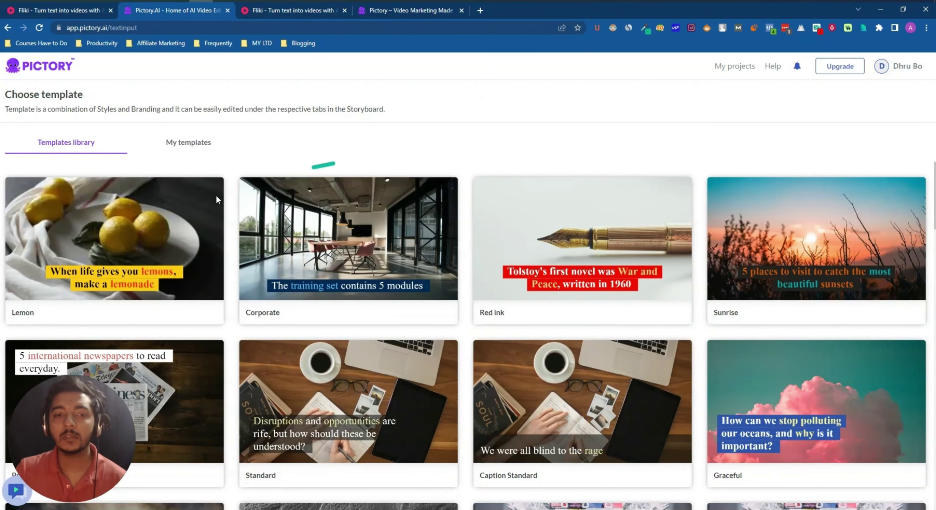
{"action": "mouse_move", "coordinate": [438, 258]}
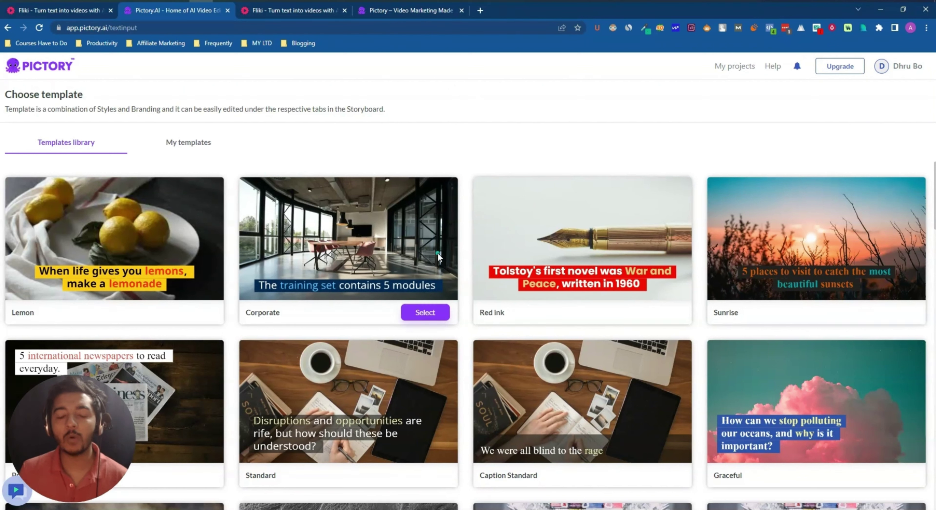
Switch to Fliki and examine the My library and AI Art media sources for the title section.
{"action": "left_click", "coordinate": [44, 10]}
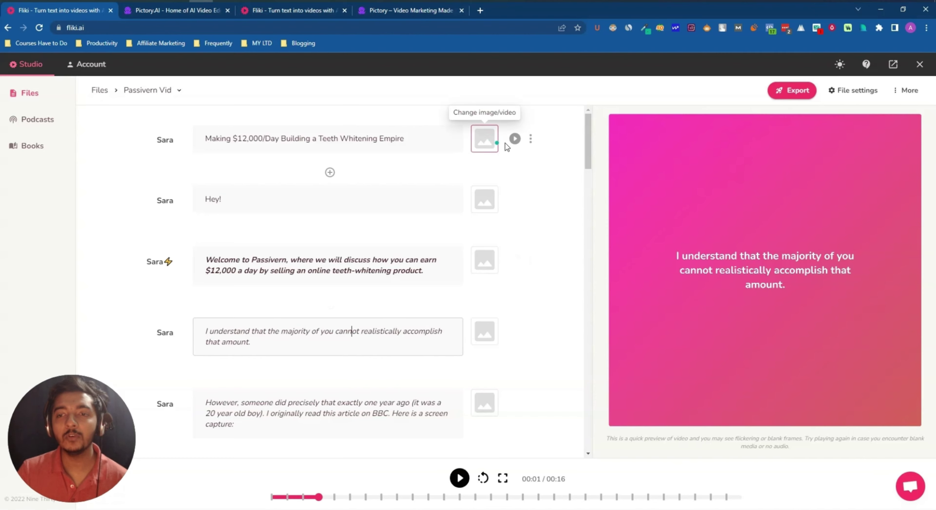
{"action": "left_click", "coordinate": [488, 143]}
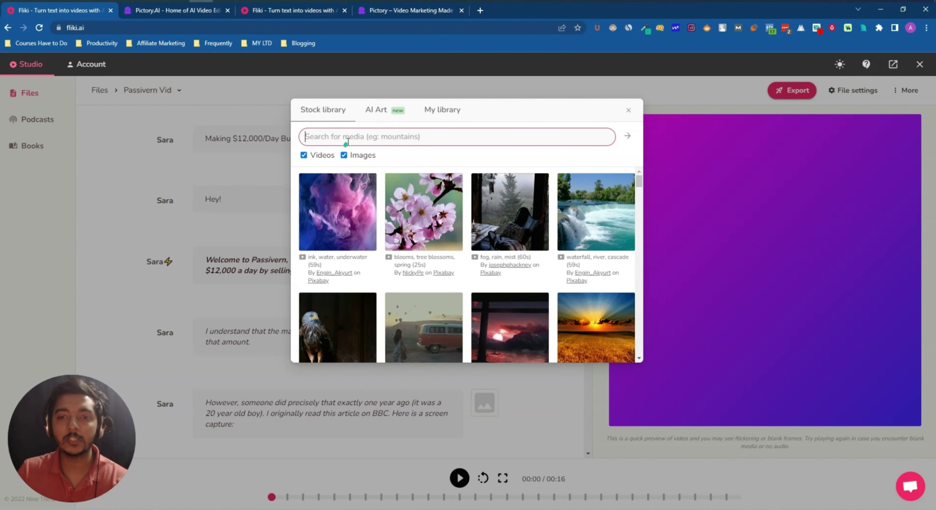
{"action": "left_click", "coordinate": [443, 116]}
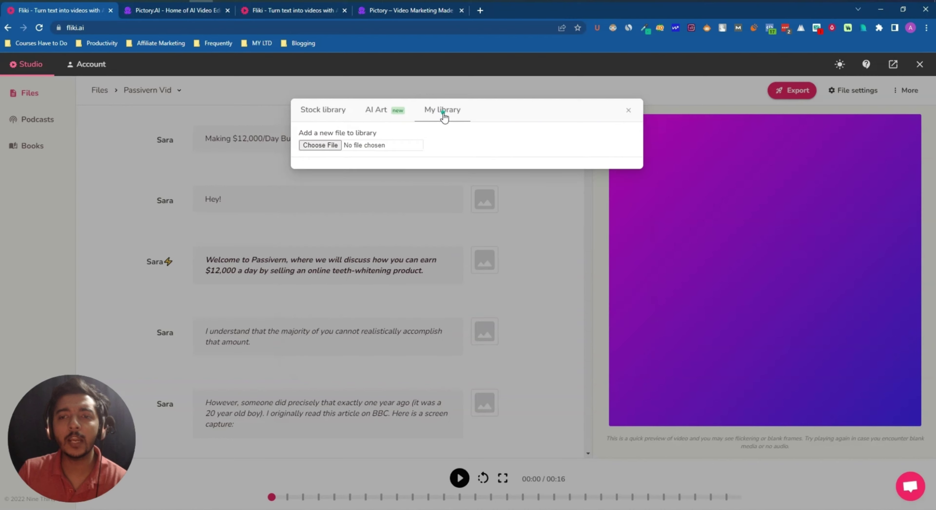
{"action": "left_click", "coordinate": [379, 115]}
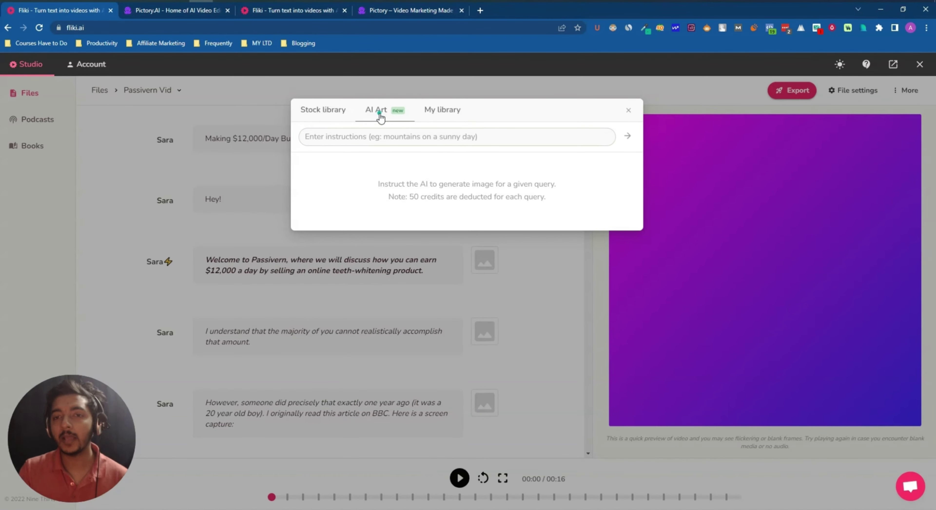
Search the stock library for "make money online", limited to videos only.
{"action": "left_click", "coordinate": [310, 110]}
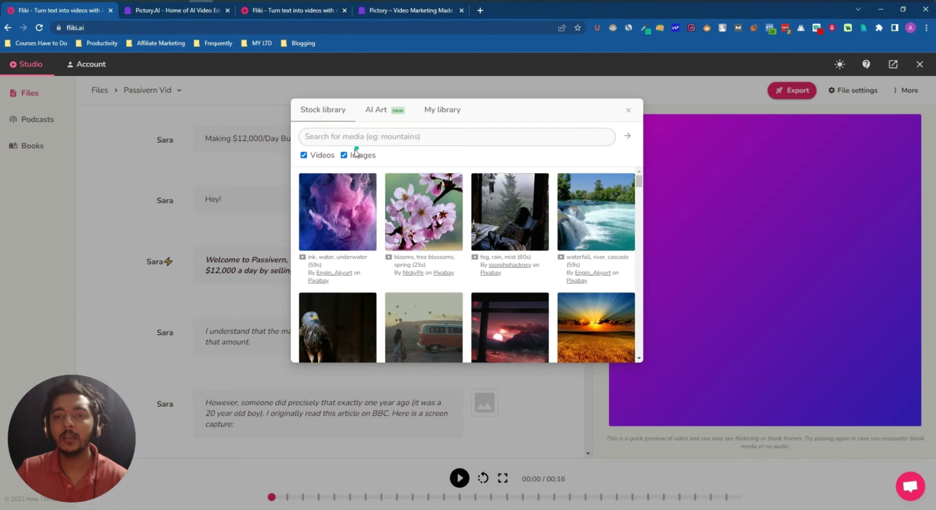
{"action": "left_click", "coordinate": [351, 137]}
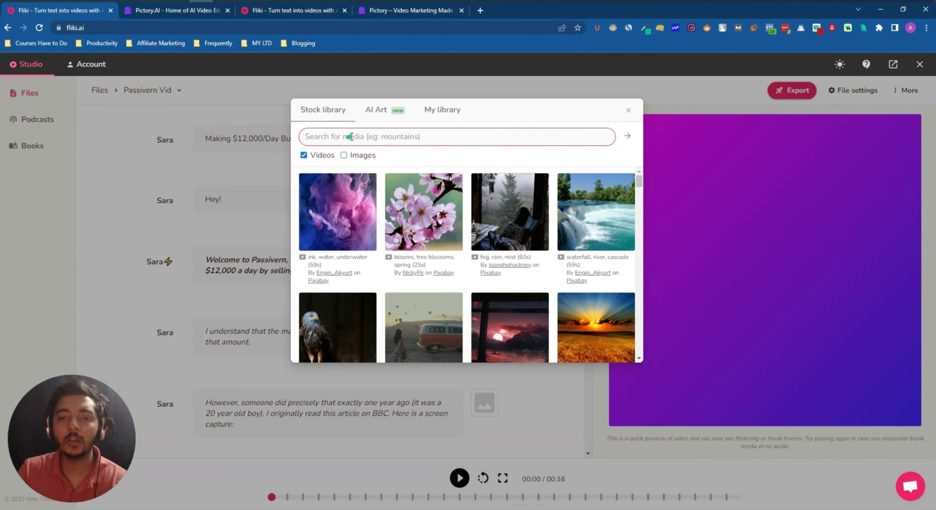
{"action": "type", "text": "m"}
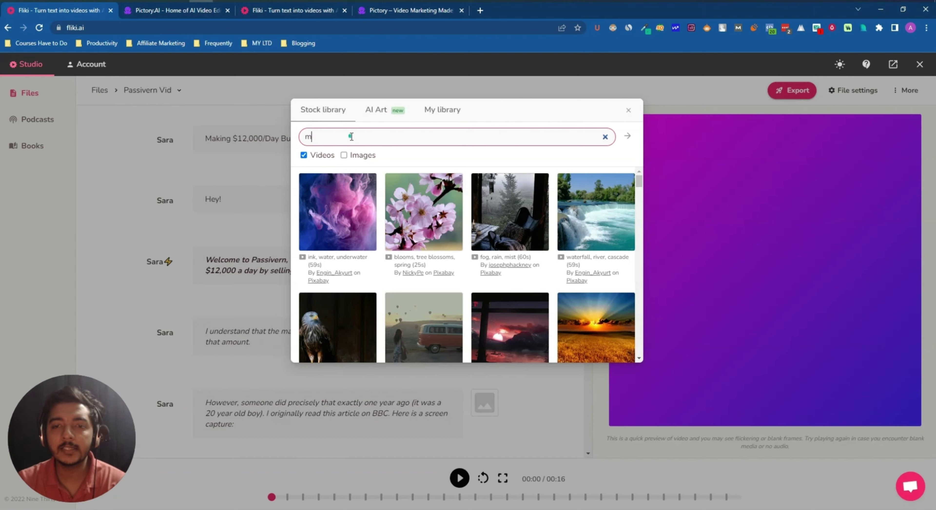
{"action": "key", "text": "BackSpace"}
{"action": "type", "text": "money"}
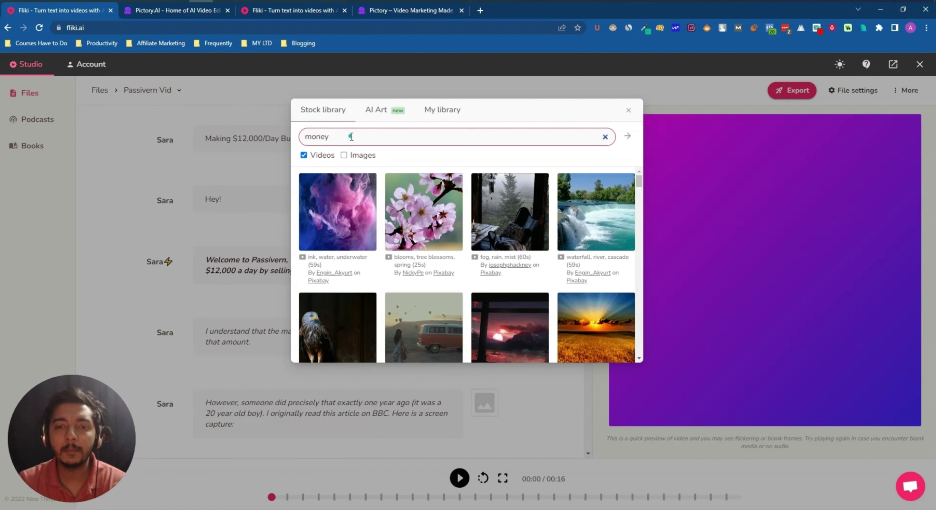
{"action": "type", "text": "e"}
{"action": "key", "text": "BackSpace"}
{"action": "key", "text": "BackSpace"}
{"action": "key", "text": "BackSpace"}
{"action": "key", "text": "BackSpace"}
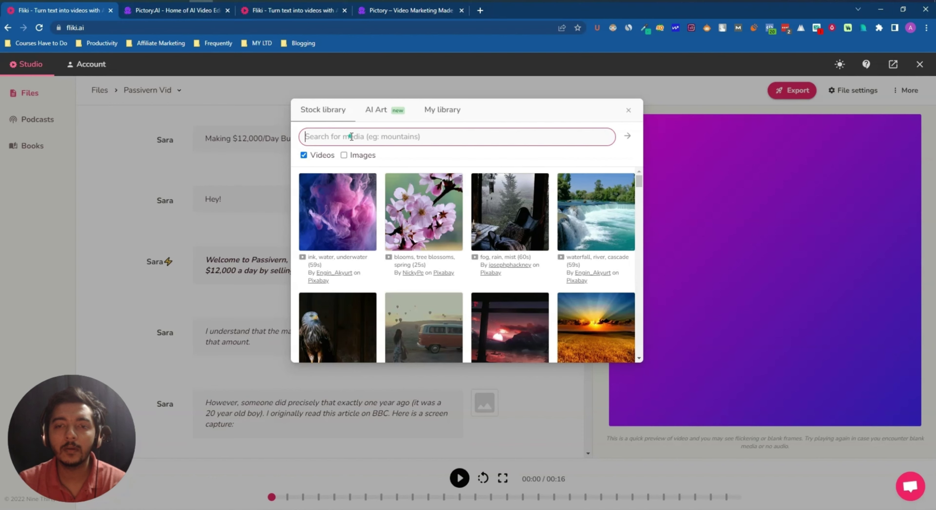
{"action": "type", "text": "make money online"}
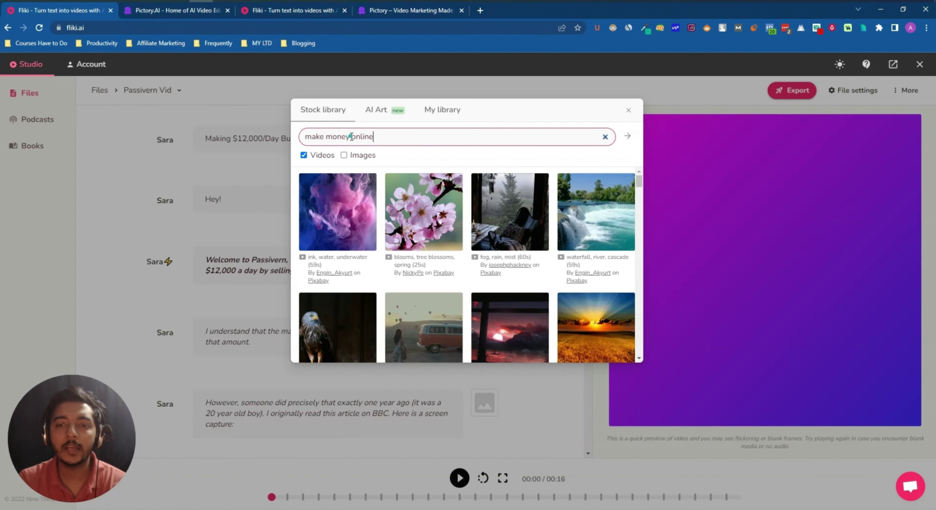
{"action": "key", "text": "Return"}
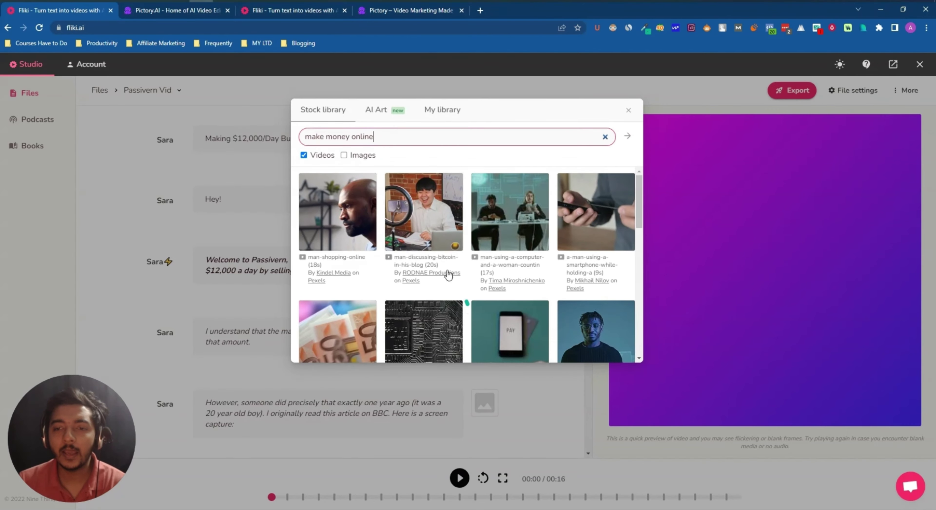
Browse the stock videos and assign the "man-discussing-bitcoin-in-his-blog" clip to the title section.
{"action": "scroll", "coordinate": [450, 276], "scroll_direction": "down", "scroll_amount": 3}
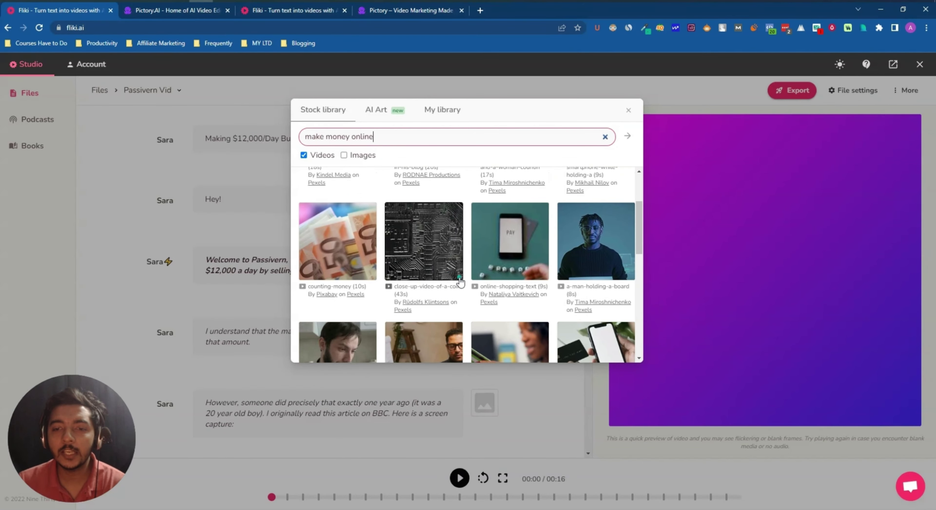
{"action": "scroll", "coordinate": [460, 281], "scroll_direction": "up", "scroll_amount": 3}
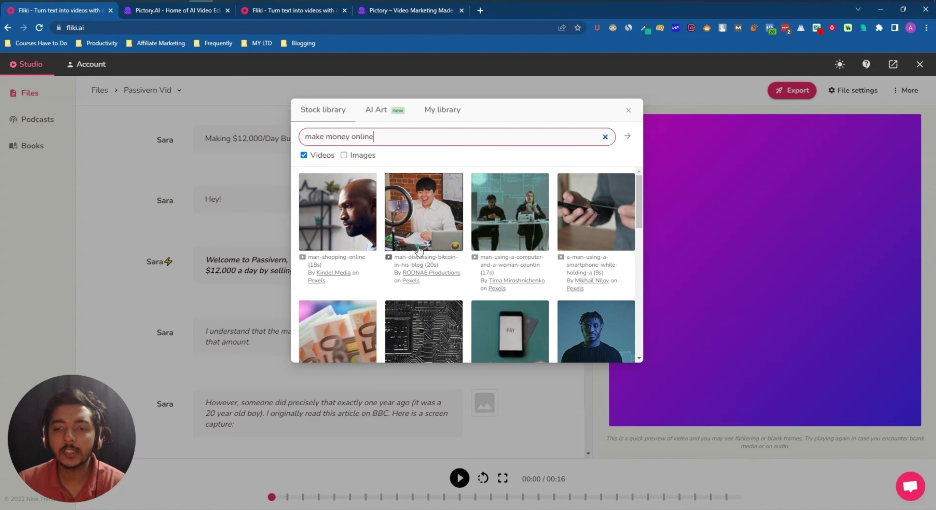
{"action": "left_click", "coordinate": [418, 247]}
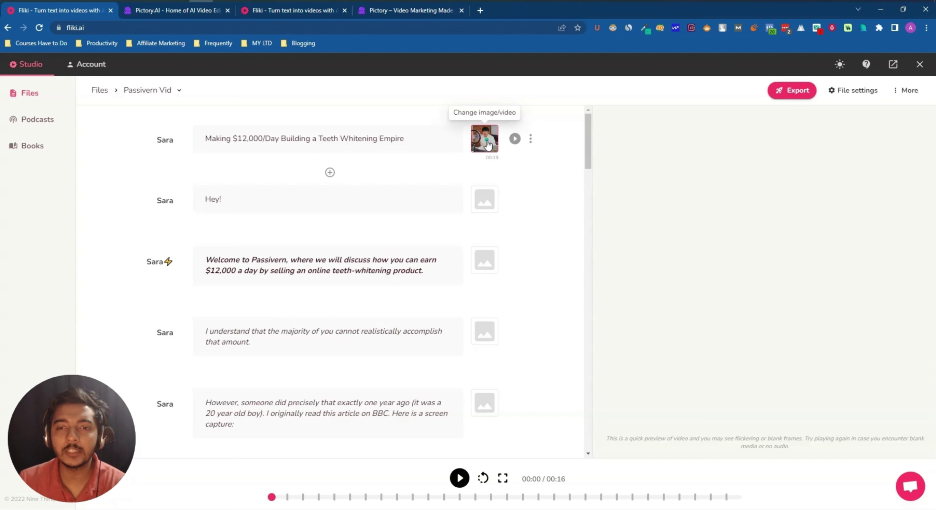
Switch to Pictory and browse the designs in the Templates library.
{"action": "left_click", "coordinate": [188, 13]}
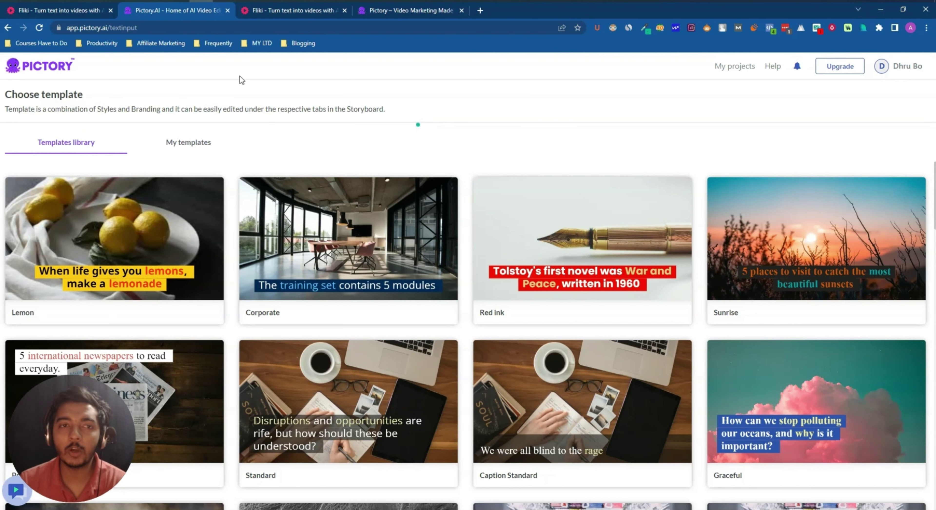
{"action": "left_click", "coordinate": [95, 11]}
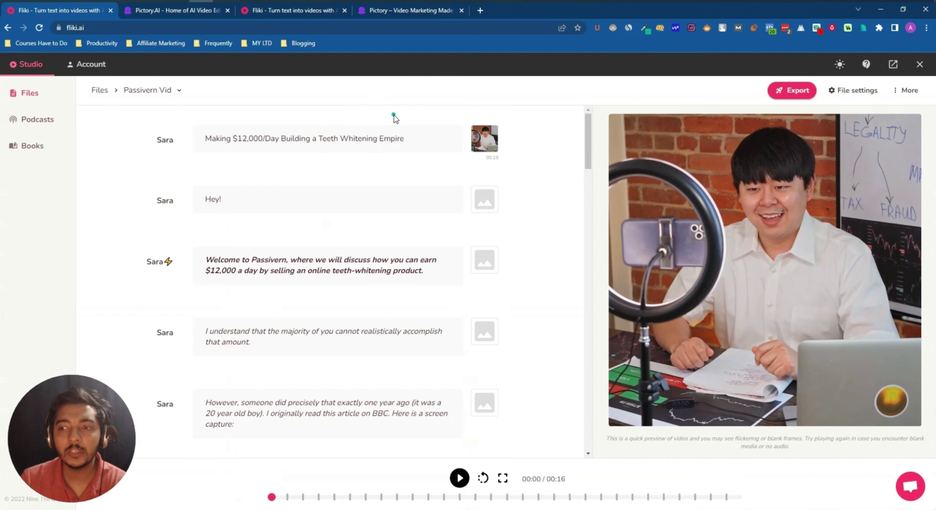
{"action": "left_click", "coordinate": [174, 10]}
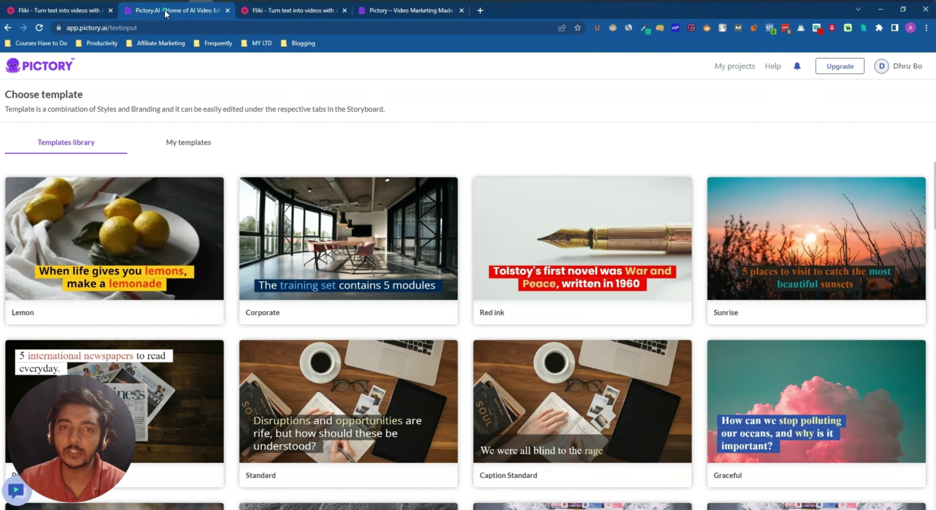
{"action": "scroll", "coordinate": [399, 333], "scroll_direction": "down", "scroll_amount": 5}
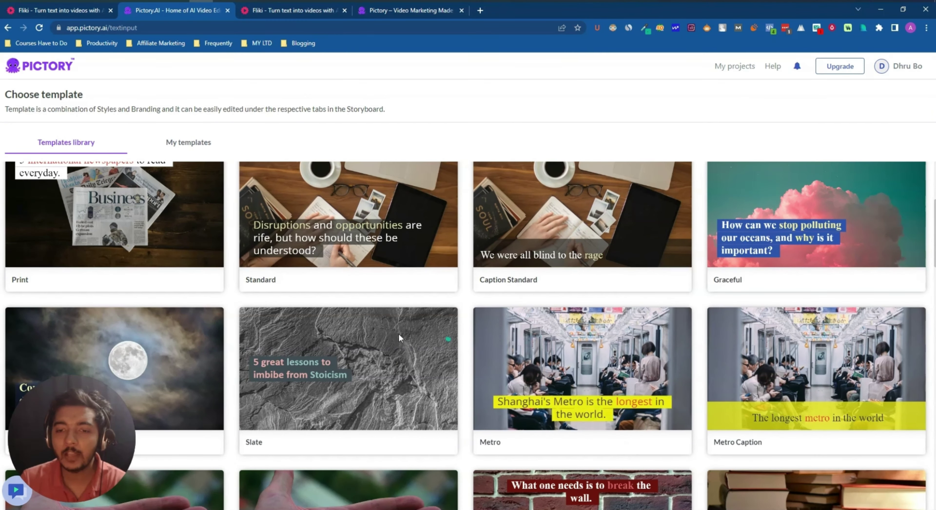
{"action": "scroll", "coordinate": [366, 333], "scroll_direction": "up", "scroll_amount": 3}
{"action": "scroll", "coordinate": [367, 334], "scroll_direction": "up", "scroll_amount": 2}
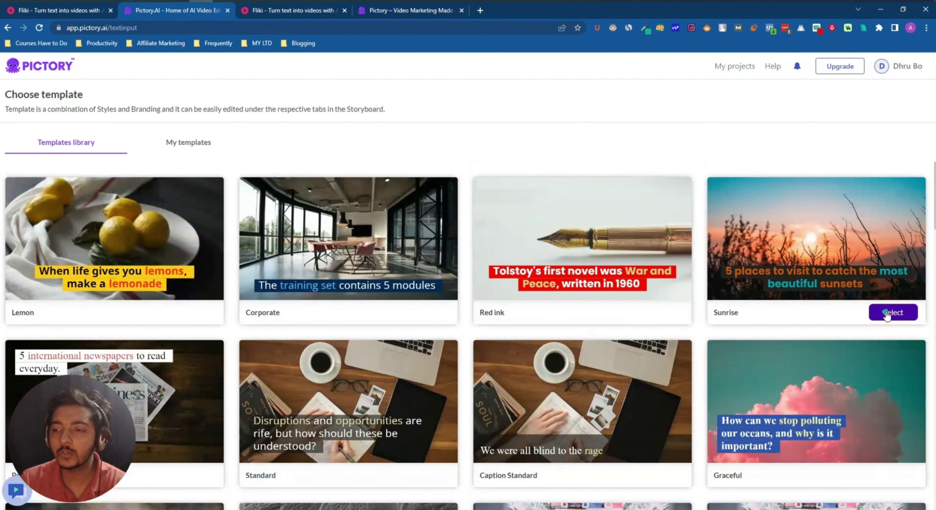
{"action": "scroll", "coordinate": [886, 316], "scroll_direction": "down", "scroll_amount": 2}
{"action": "scroll", "coordinate": [886, 316], "scroll_direction": "down", "scroll_amount": 20}
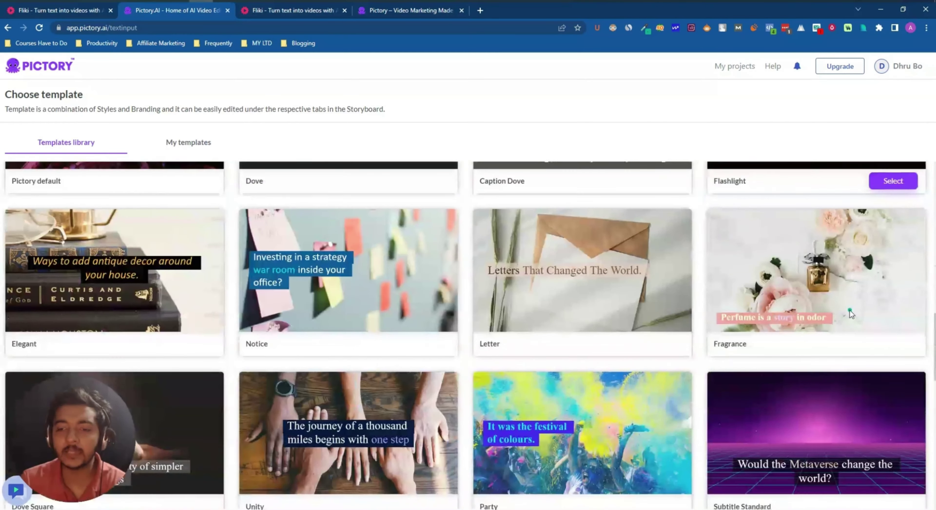
{"action": "scroll", "coordinate": [849, 310], "scroll_direction": "up", "scroll_amount": 20}
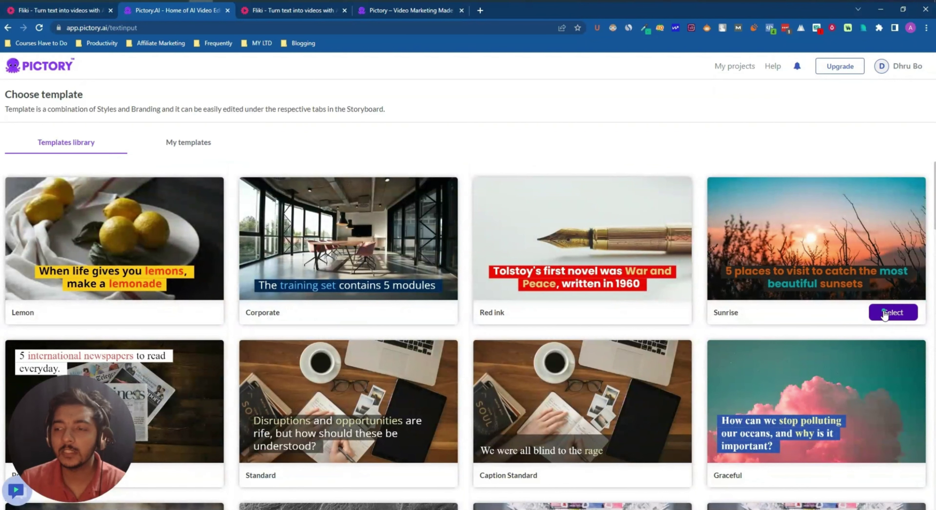
Choose the Sunrise template with the 16:9 aspect ratio and proceed to storyboard creation.
{"action": "left_click", "coordinate": [885, 313]}
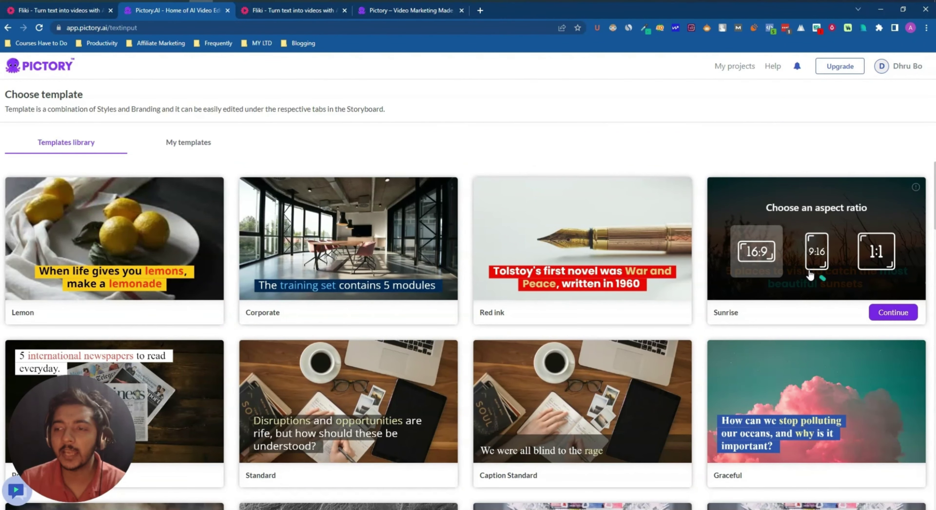
{"action": "left_click", "coordinate": [823, 255]}
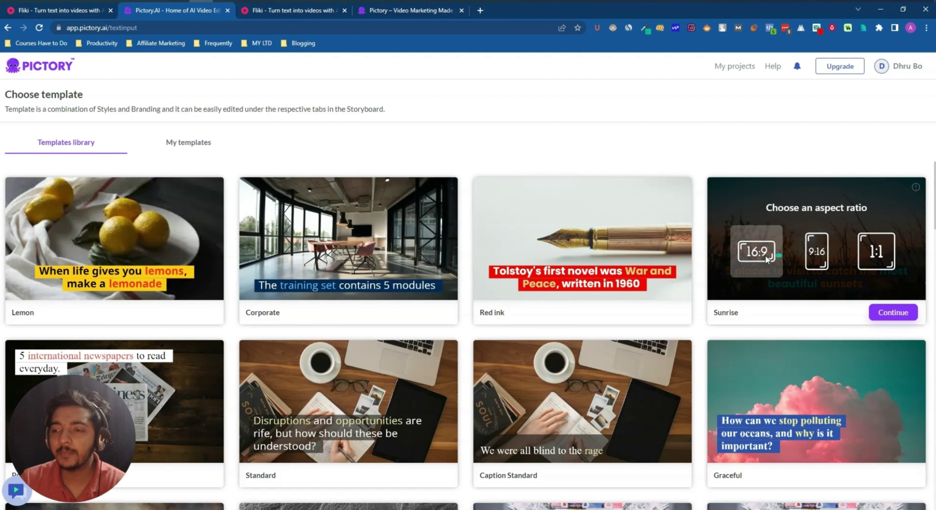
{"action": "left_click", "coordinate": [755, 253]}
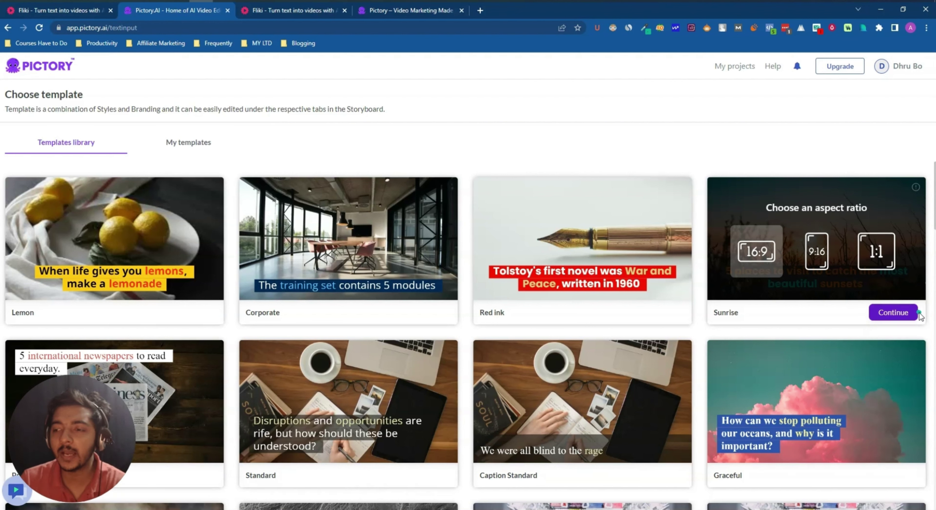
{"action": "left_click", "coordinate": [906, 314]}
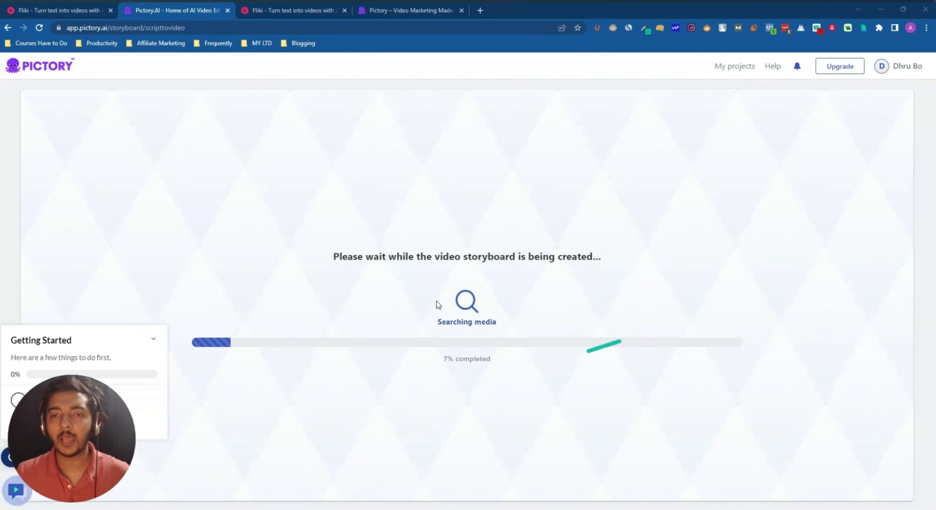
Switch to Fliki and play the "Welcome to Passivern" section in the preview.
{"action": "left_click", "coordinate": [64, 12]}
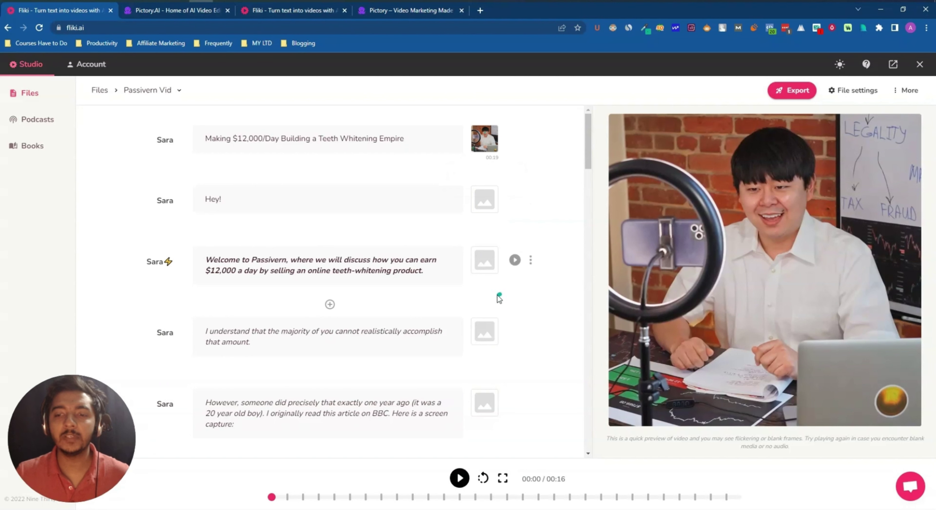
{"action": "left_click", "coordinate": [515, 260]}
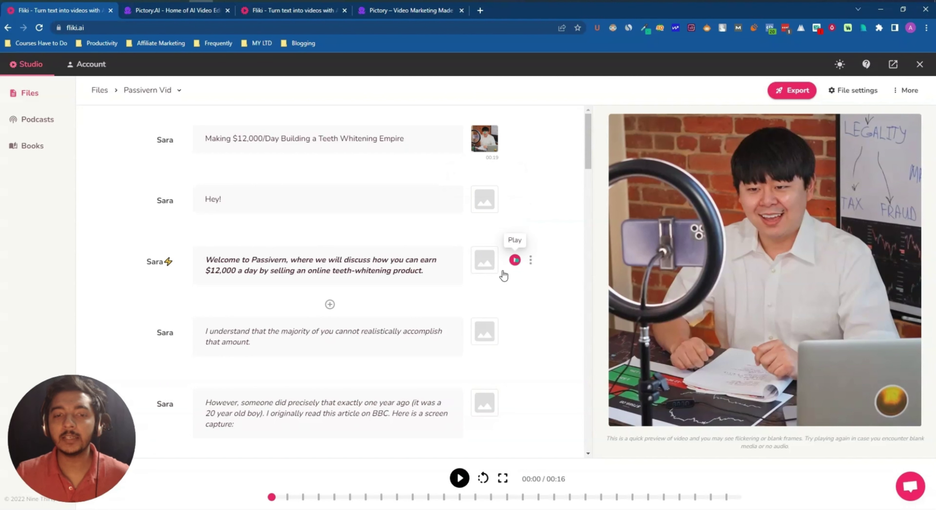
{"action": "left_click", "coordinate": [515, 261]}
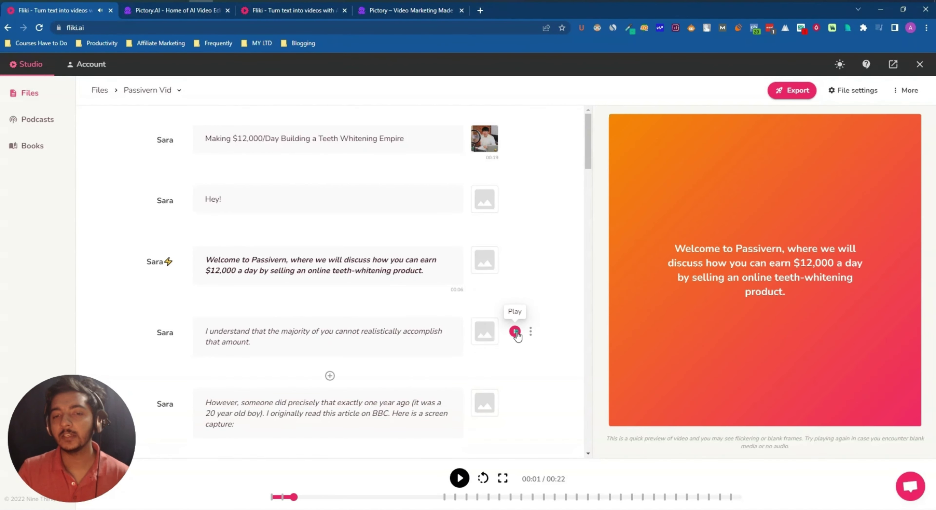
Select the full "Welcome to Passivern" text and examine its volume tuning levels, including Loud.
{"action": "triple_click", "coordinate": [283, 264]}
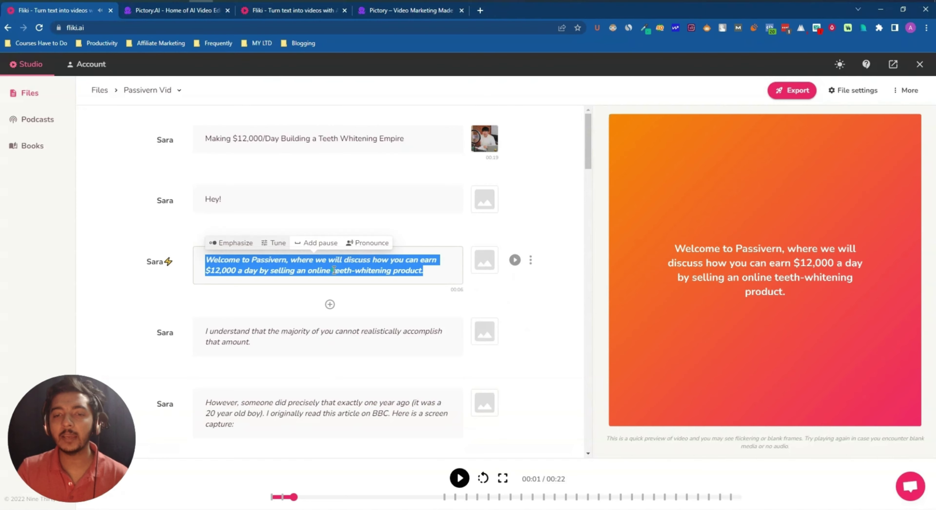
{"action": "left_click", "coordinate": [283, 247]}
{"action": "left_click", "coordinate": [247, 224]}
{"action": "left_click", "coordinate": [285, 207]}
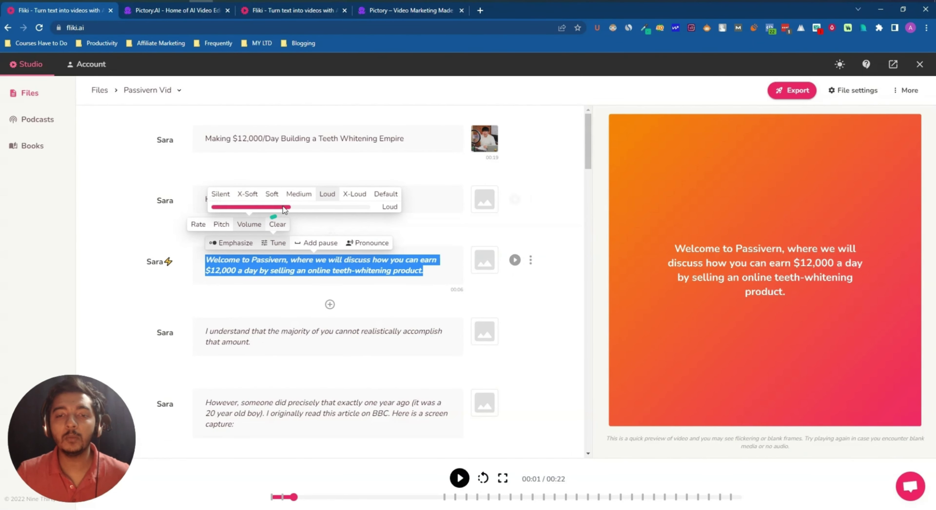
{"action": "left_click", "coordinate": [526, 302]}
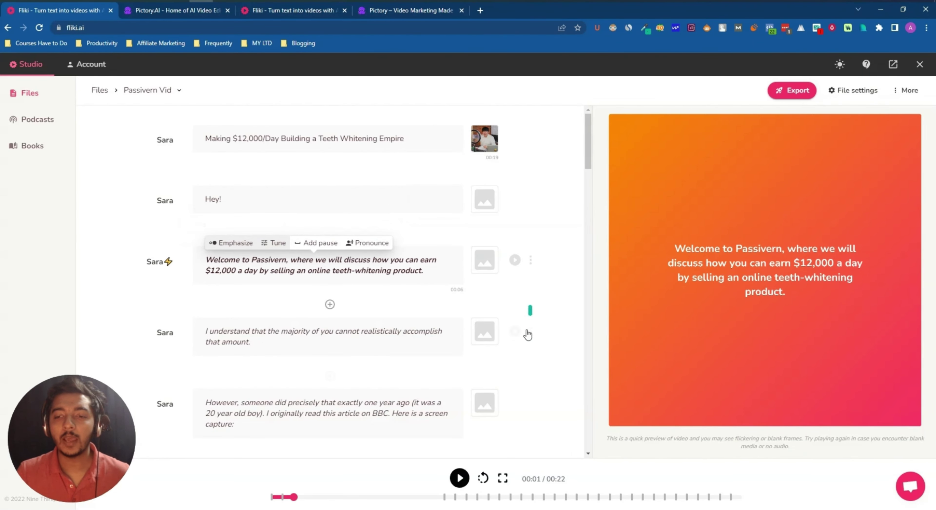
Play the "I understand that the majority of you" section and examine the actions available for it.
{"action": "left_click", "coordinate": [514, 332]}
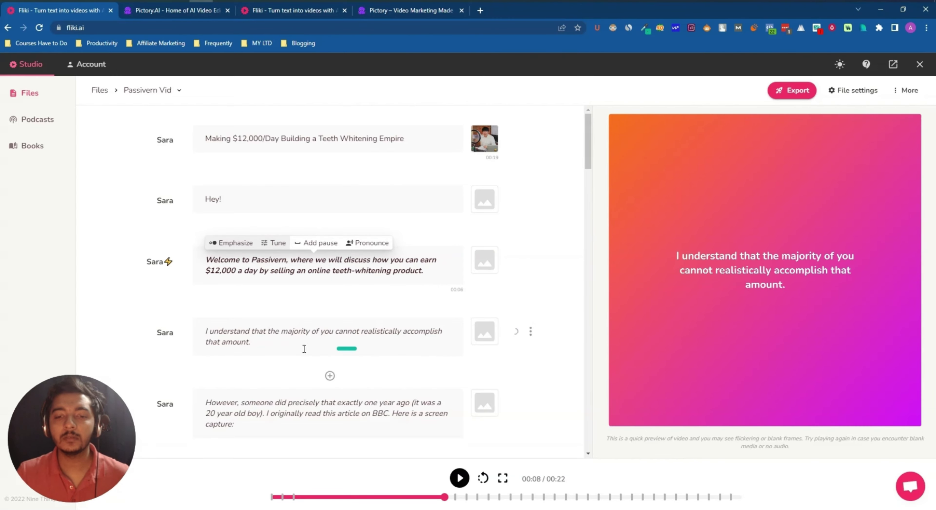
{"action": "left_click_drag", "start_coordinate": [236, 331], "coordinate": [309, 331]}
{"action": "left_click", "coordinate": [329, 332]}
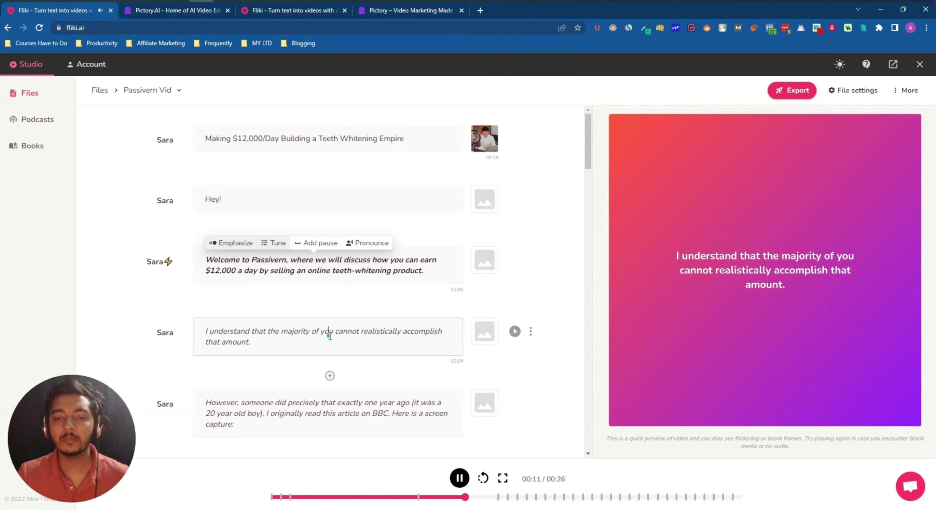
{"action": "left_click", "coordinate": [530, 332]}
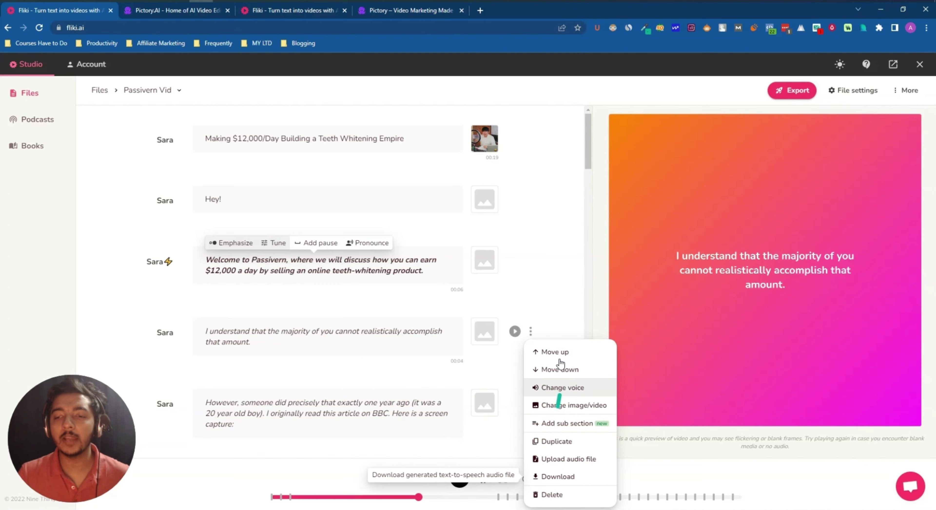
{"action": "left_click", "coordinate": [553, 297]}
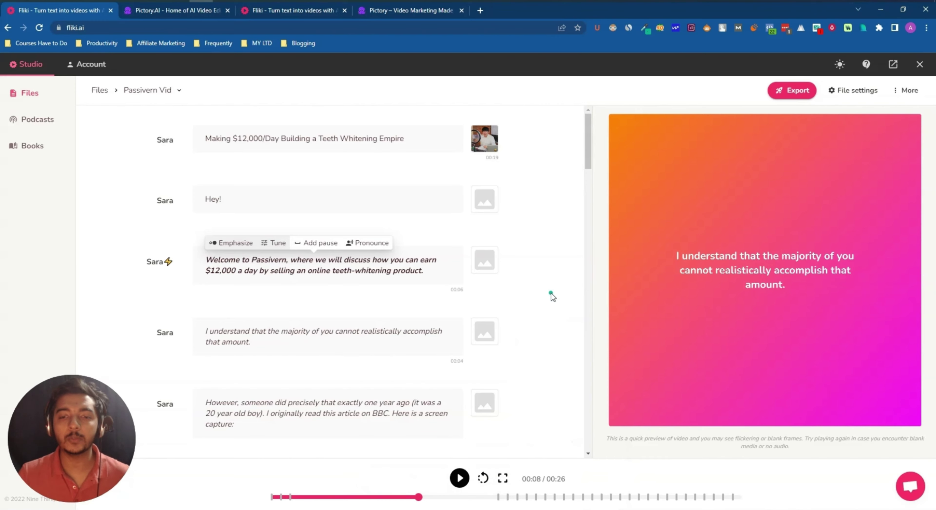
Compare the on-screen text of the "Welcome to Passivern" and "I understand" sections, and rewind the preview to the start.
{"action": "left_click", "coordinate": [399, 277]}
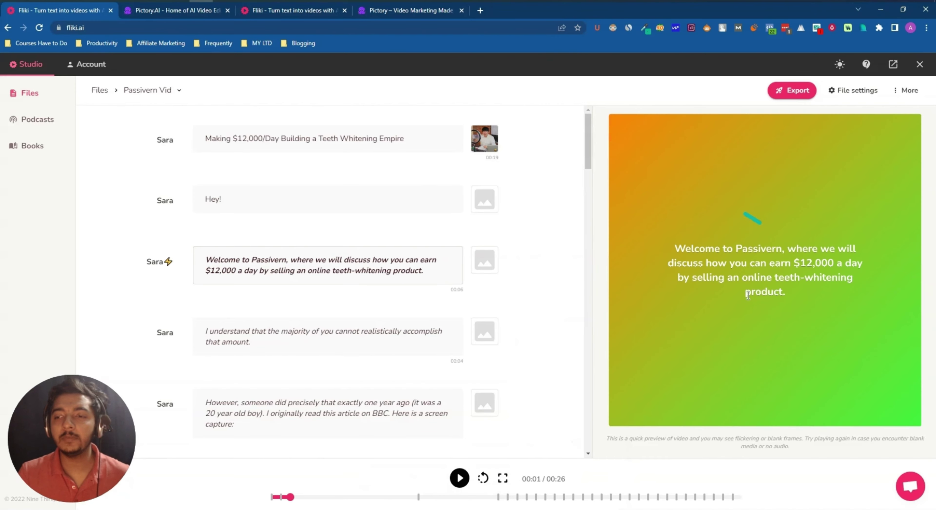
{"action": "left_click_drag", "start_coordinate": [685, 251], "coordinate": [825, 317]}
{"action": "left_click", "coordinate": [368, 330]}
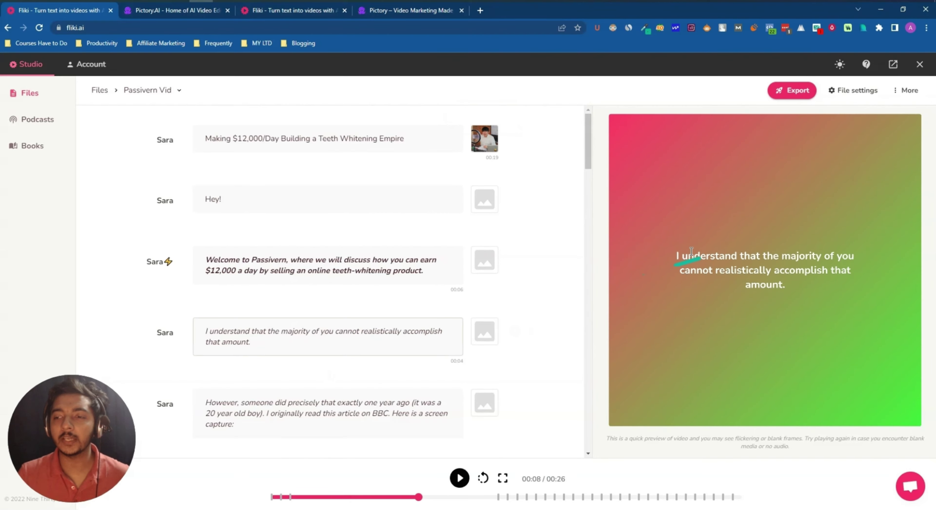
{"action": "left_click_drag", "start_coordinate": [677, 256], "coordinate": [822, 304]}
{"action": "left_click", "coordinate": [843, 307]}
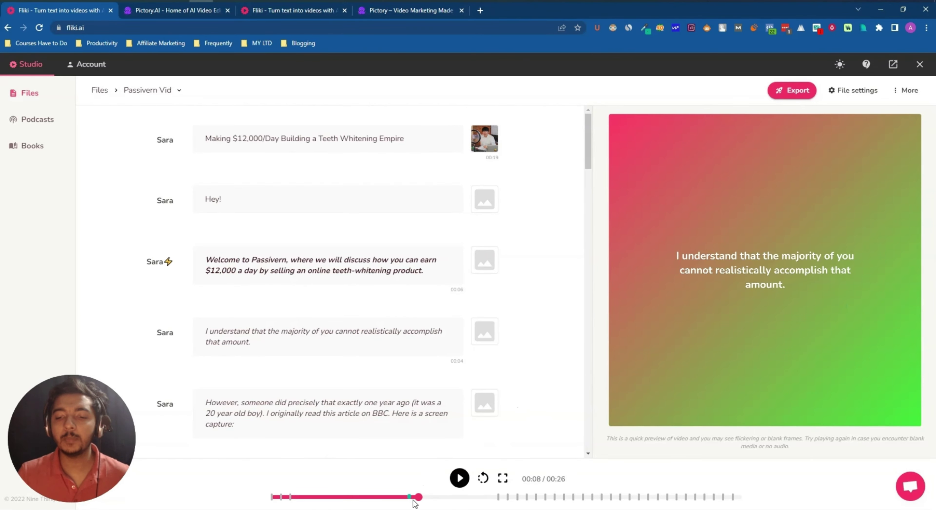
{"action": "left_click_drag", "start_coordinate": [418, 497], "coordinate": [272, 497]}
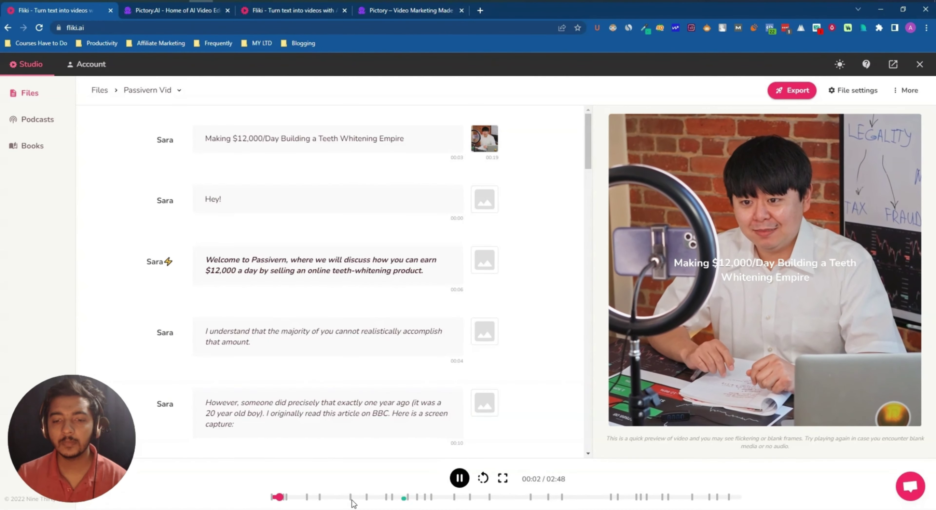
Resume the Fliki video preview from near the start and let it play through the following sections.
{"action": "left_click", "coordinate": [264, 497]}
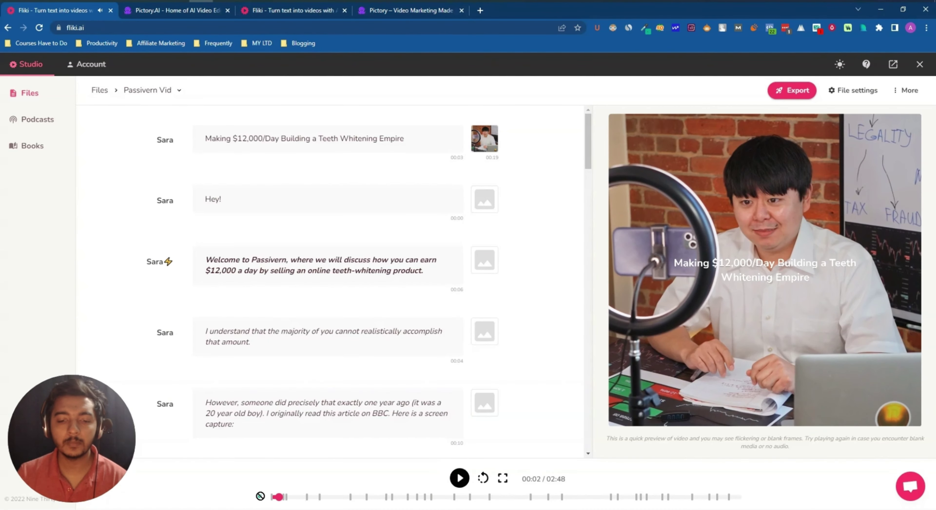
{"action": "left_click", "coordinate": [460, 478]}
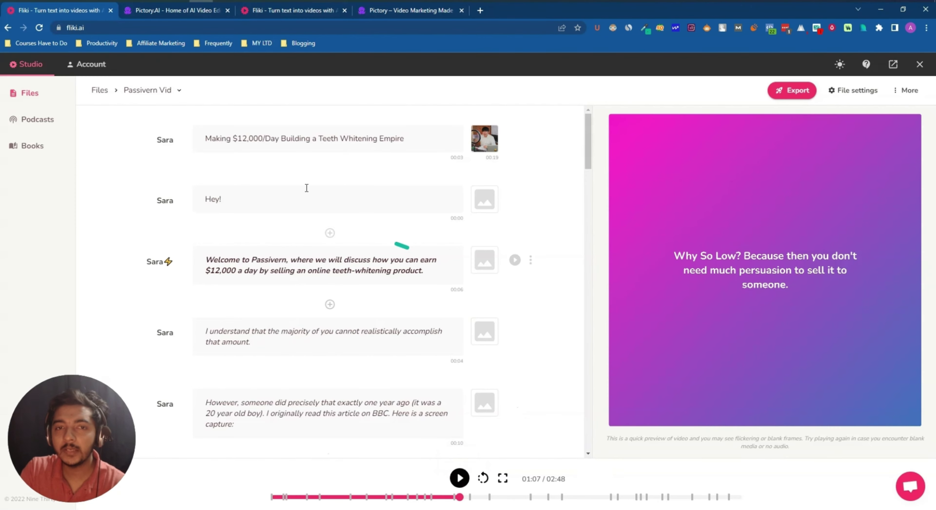
Switch to Pictory, collapse the Getting Started checklist, and dismiss the Storyblocks watermark notice on the finished storyboard.
{"action": "left_click", "coordinate": [165, 11]}
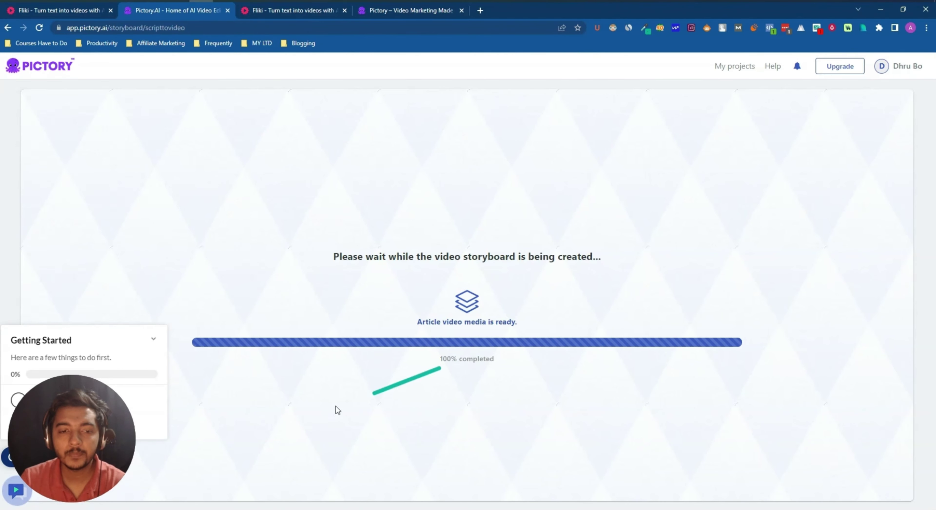
{"action": "mouse_move", "coordinate": [88, 424]}
{"action": "left_click_drag", "start_coordinate": [88, 424], "coordinate": [131, 191]}
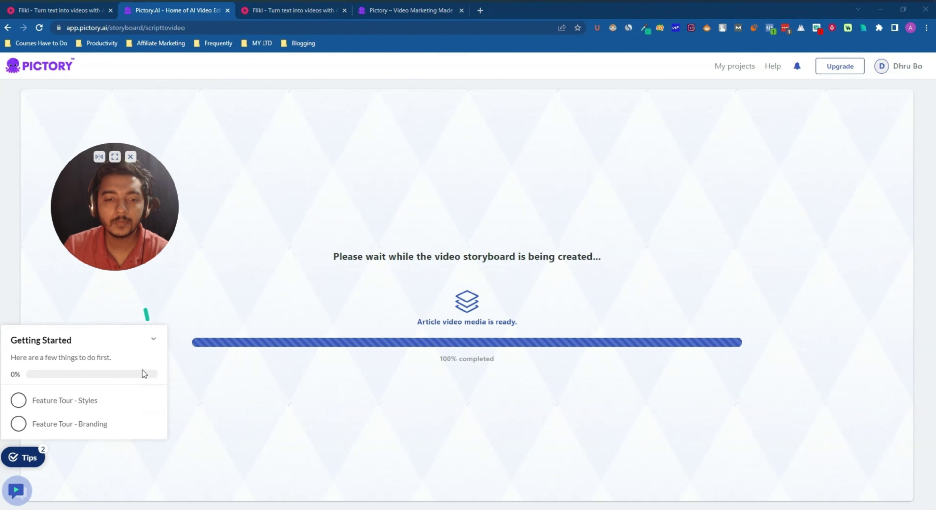
{"action": "left_click", "coordinate": [42, 456]}
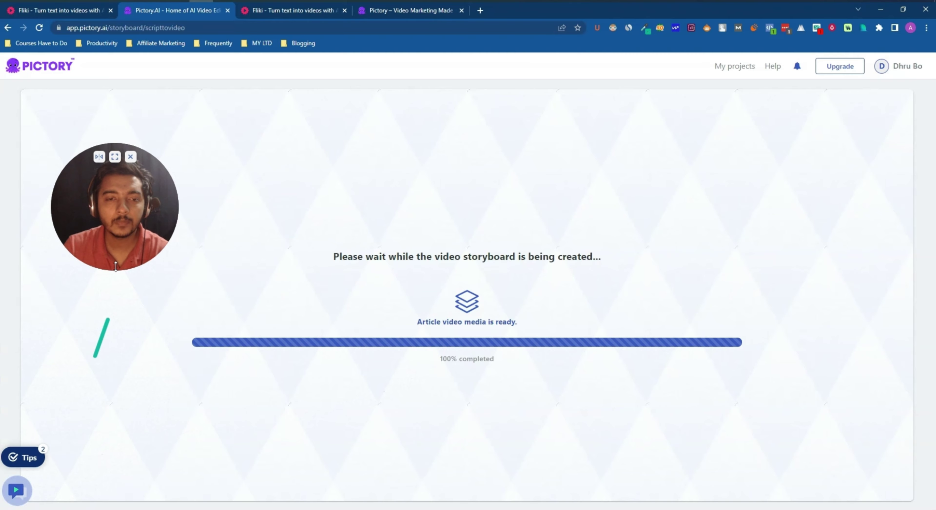
{"action": "left_click_drag", "start_coordinate": [118, 250], "coordinate": [84, 446]}
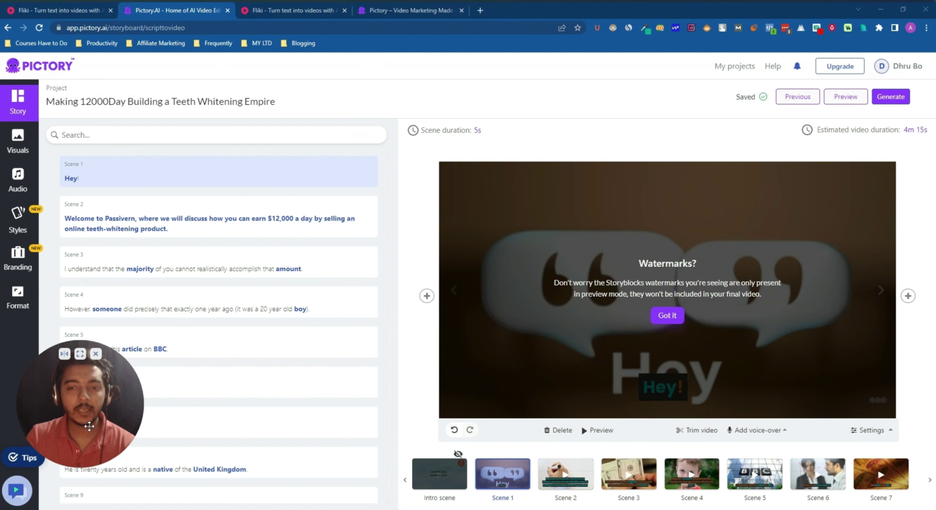
{"action": "left_click_drag", "start_coordinate": [90, 426], "coordinate": [648, 110]}
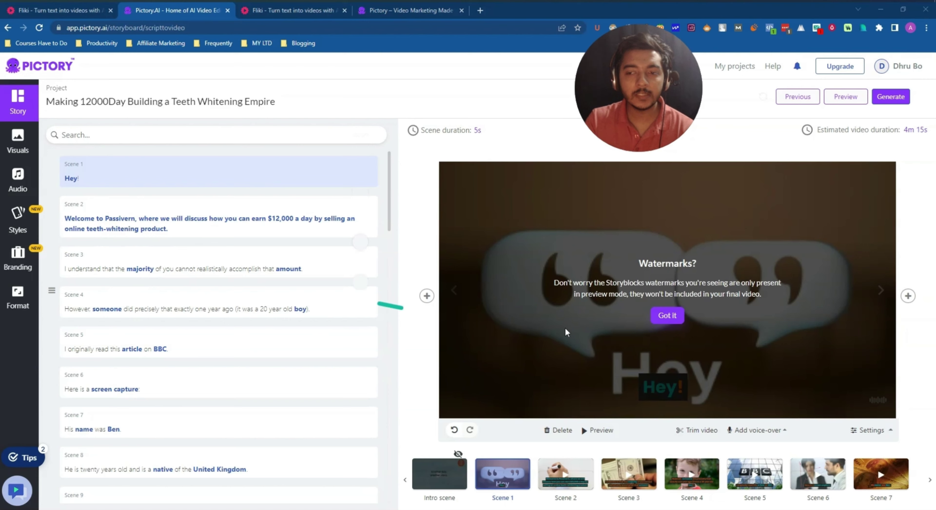
{"action": "left_click", "coordinate": [668, 316]}
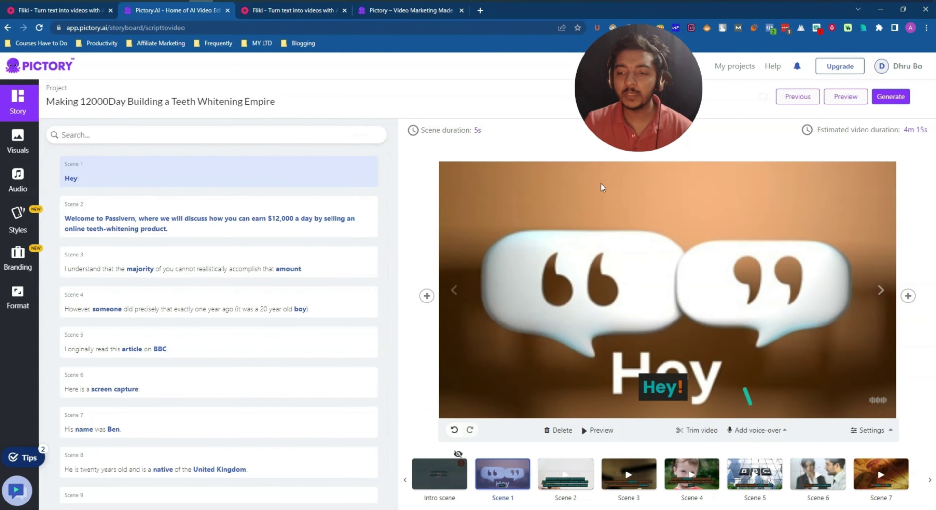
Play the full storyboard video preview through the opening scenes and close it.
{"action": "scroll", "coordinate": [131, 320], "scroll_direction": "down", "scroll_amount": 4}
{"action": "scroll", "coordinate": [135, 337], "scroll_direction": "up", "scroll_amount": 4}
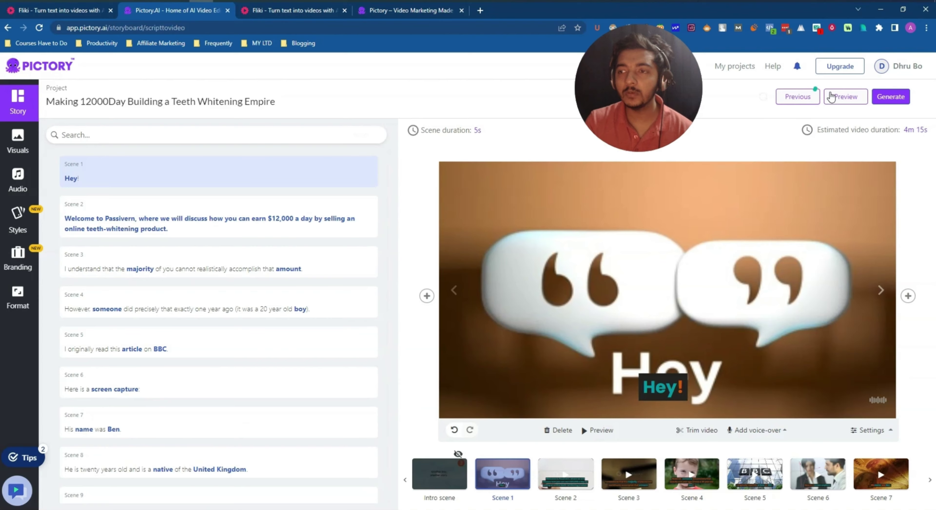
{"action": "left_click", "coordinate": [844, 99]}
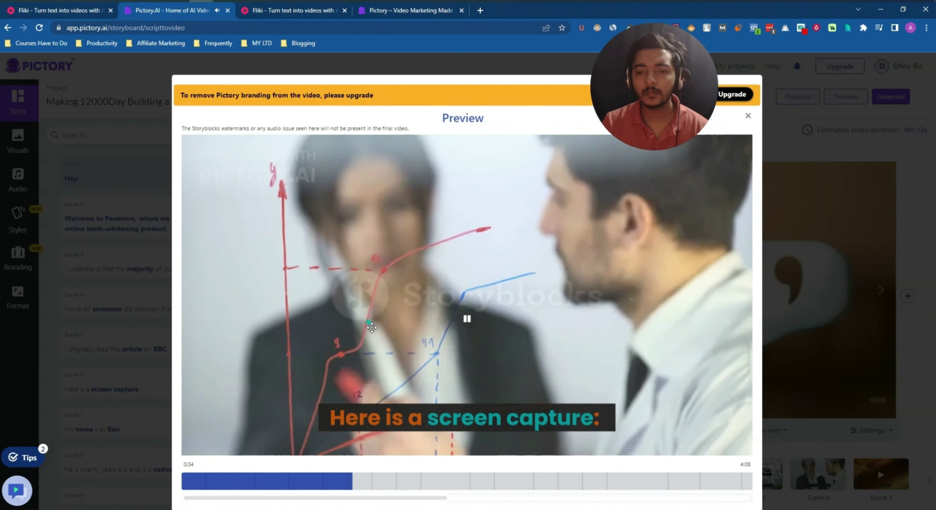
{"action": "left_click_drag", "start_coordinate": [653, 86], "coordinate": [812, 214]}
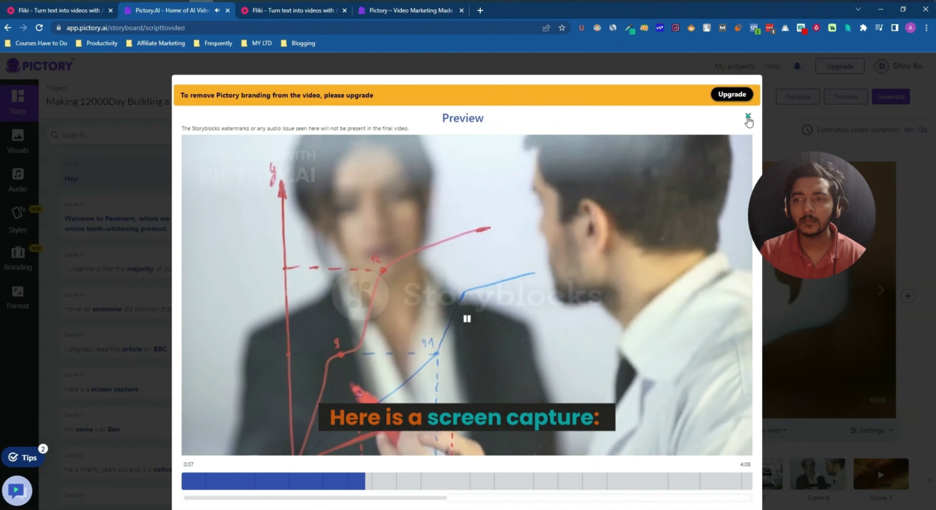
{"action": "left_click", "coordinate": [747, 116]}
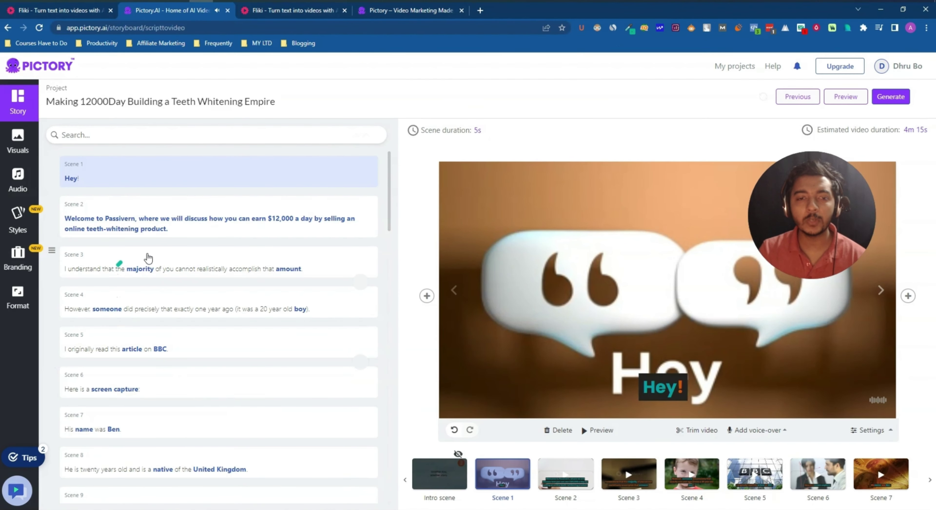
{"action": "left_click_drag", "start_coordinate": [795, 260], "coordinate": [741, 206]}
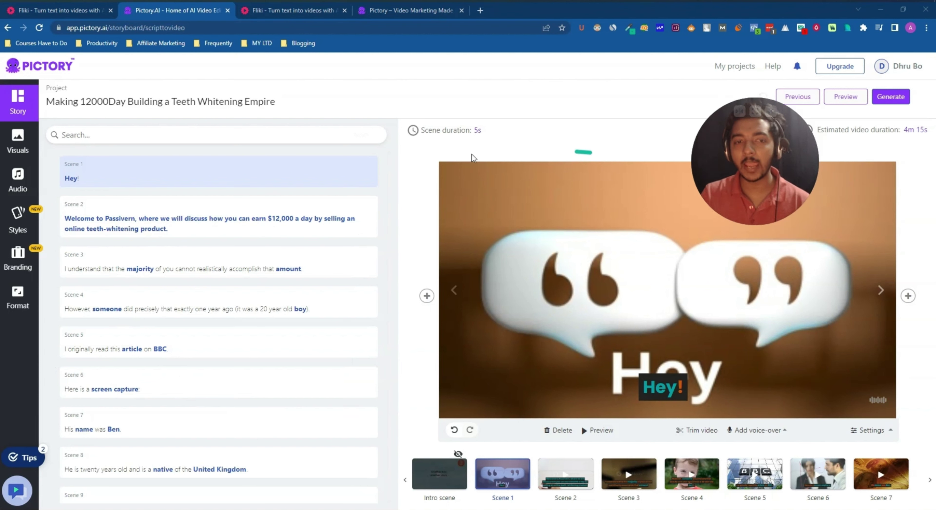
Examine the background music tracks and their mood, purpose, genre and duration filters.
{"action": "left_click", "coordinate": [18, 184]}
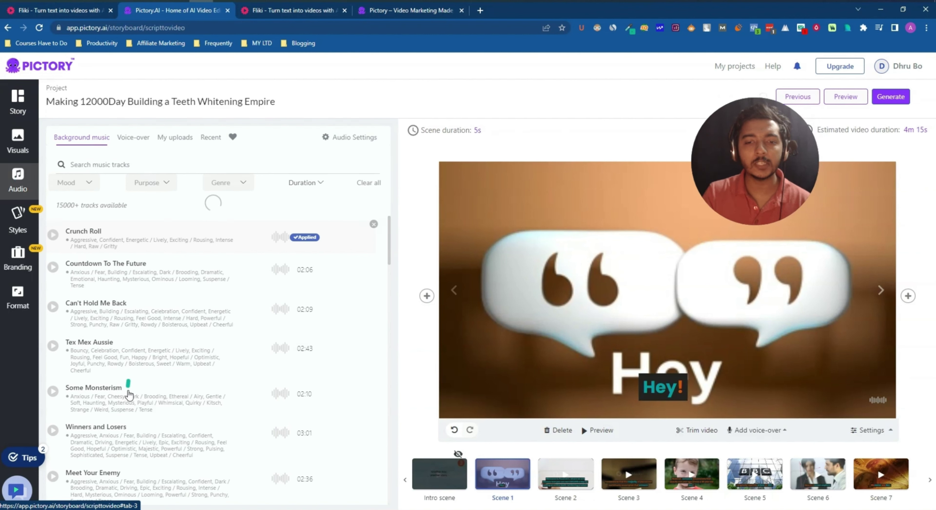
{"action": "scroll", "coordinate": [115, 389], "scroll_direction": "down", "scroll_amount": 5}
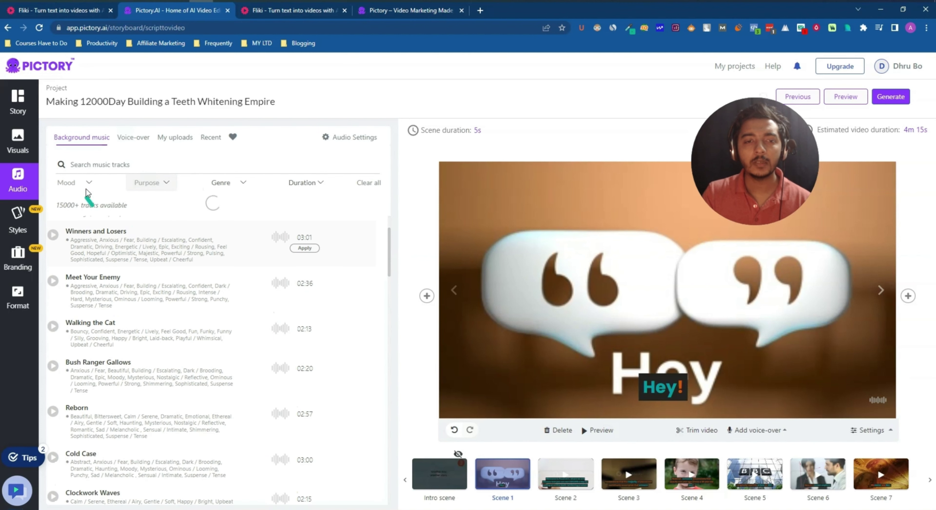
{"action": "left_click", "coordinate": [93, 186]}
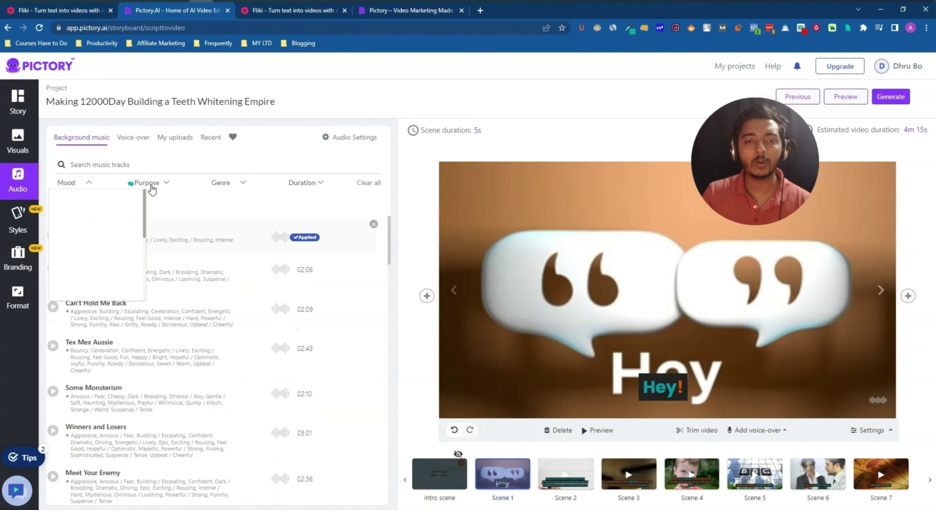
{"action": "left_click", "coordinate": [155, 184]}
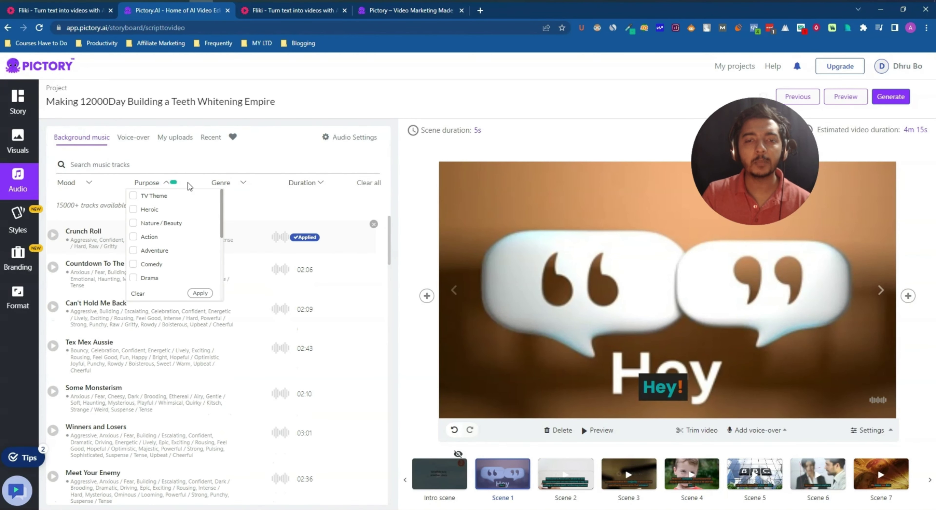
{"action": "left_click", "coordinate": [243, 184]}
{"action": "left_click", "coordinate": [315, 184]}
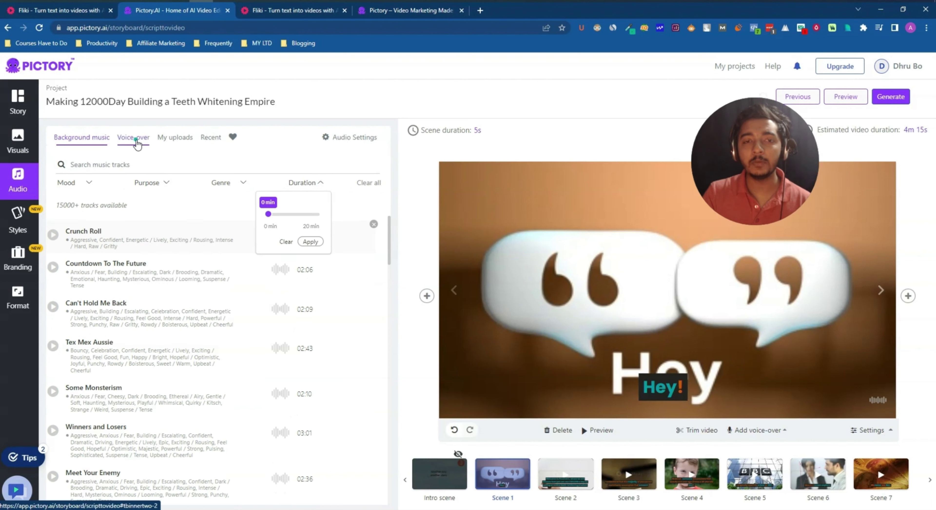
Listen to the US English voice-over samples of Joanna, Ivy (child), Kendra, Kimberly and Matthew.
{"action": "left_click", "coordinate": [140, 143]}
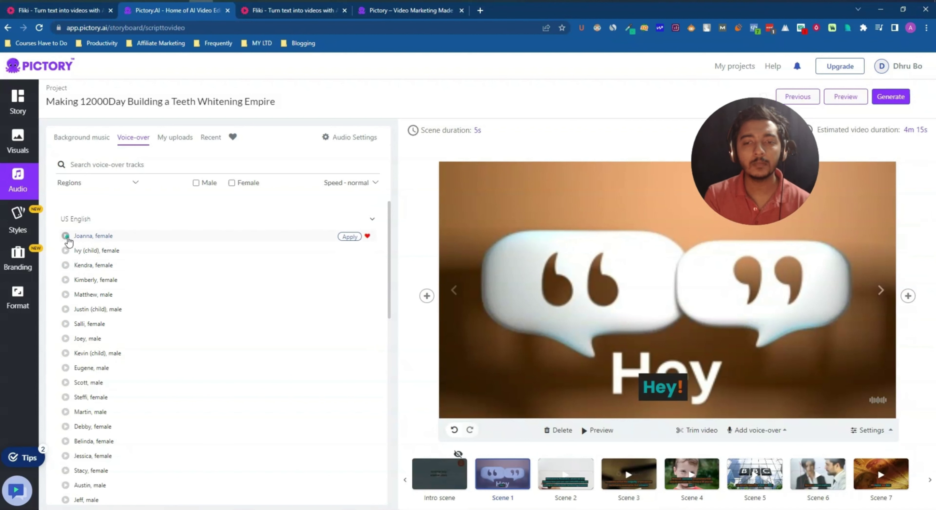
{"action": "left_click", "coordinate": [66, 236]}
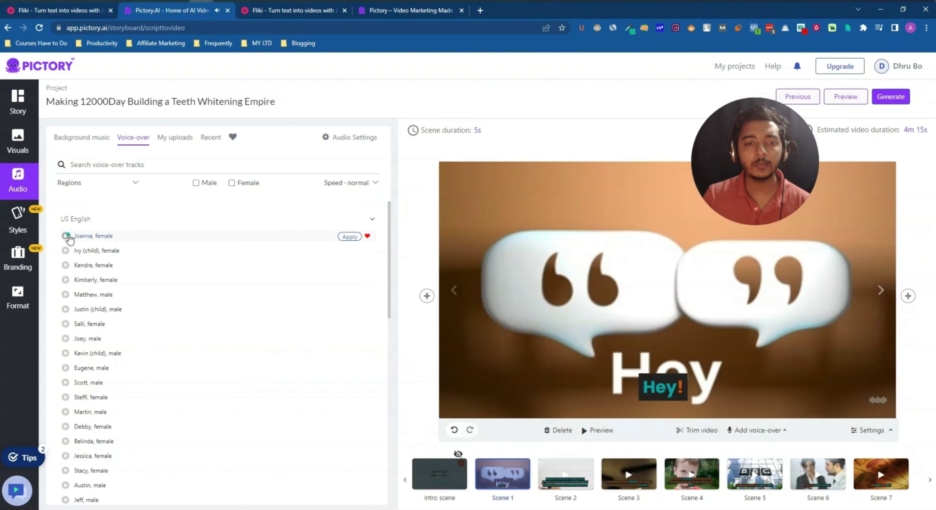
{"action": "left_click", "coordinate": [66, 235]}
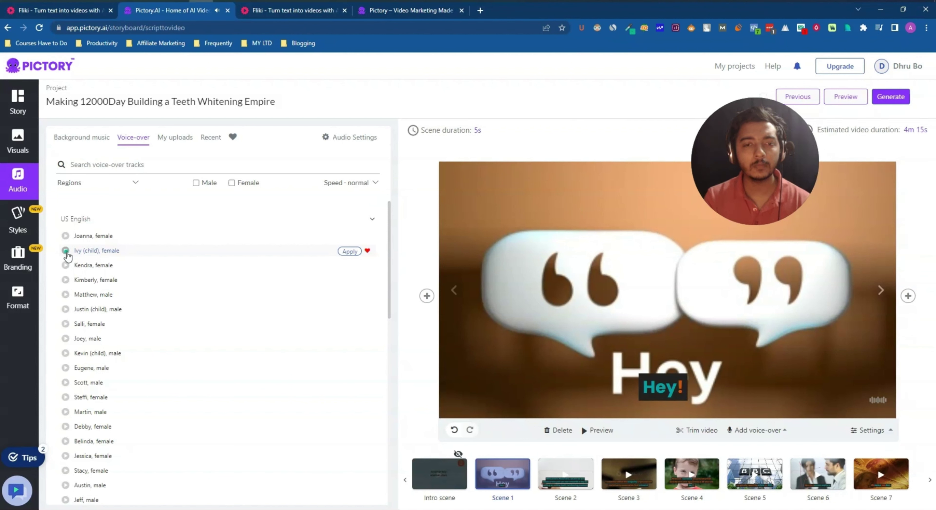
{"action": "left_click", "coordinate": [66, 251]}
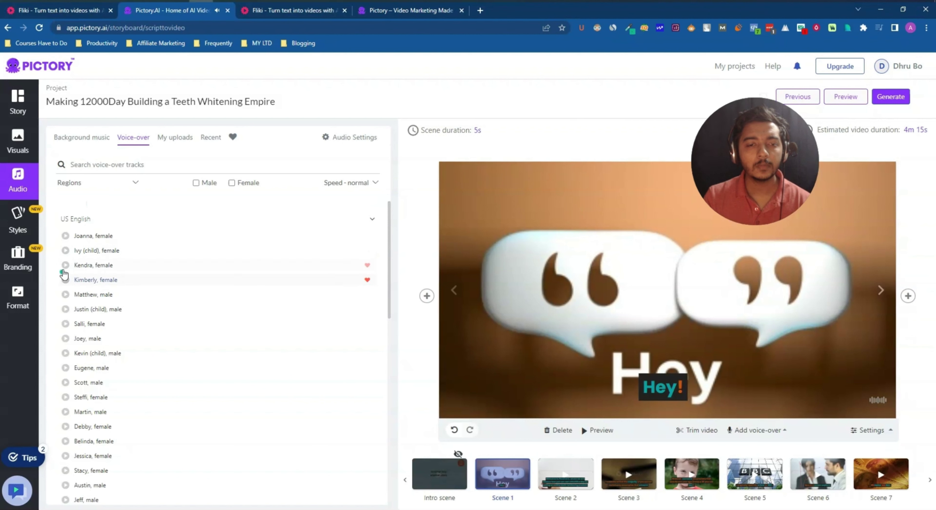
{"action": "left_click", "coordinate": [64, 269]}
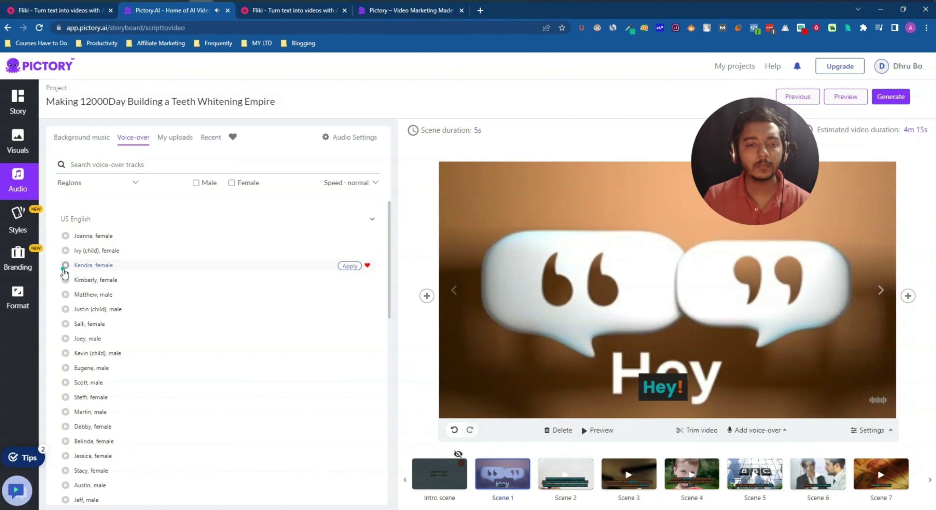
{"action": "left_click", "coordinate": [64, 279]}
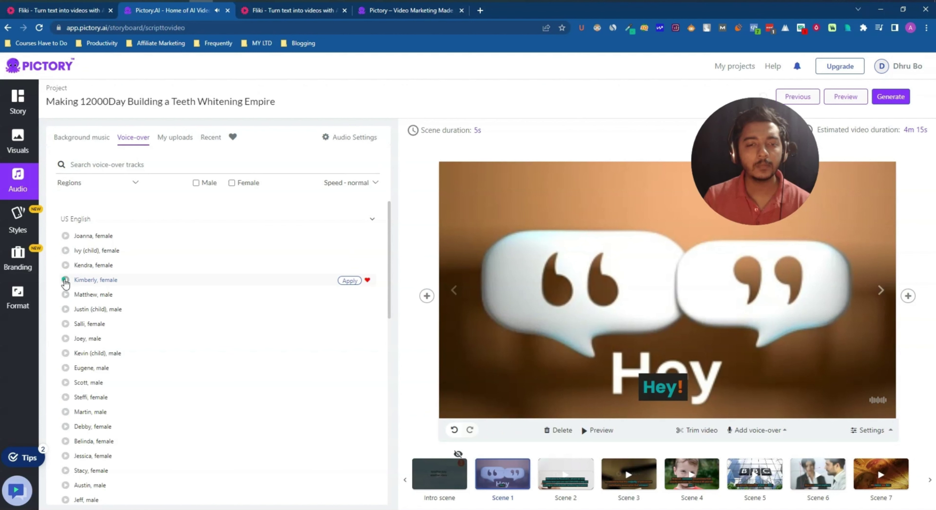
{"action": "left_click", "coordinate": [65, 294]}
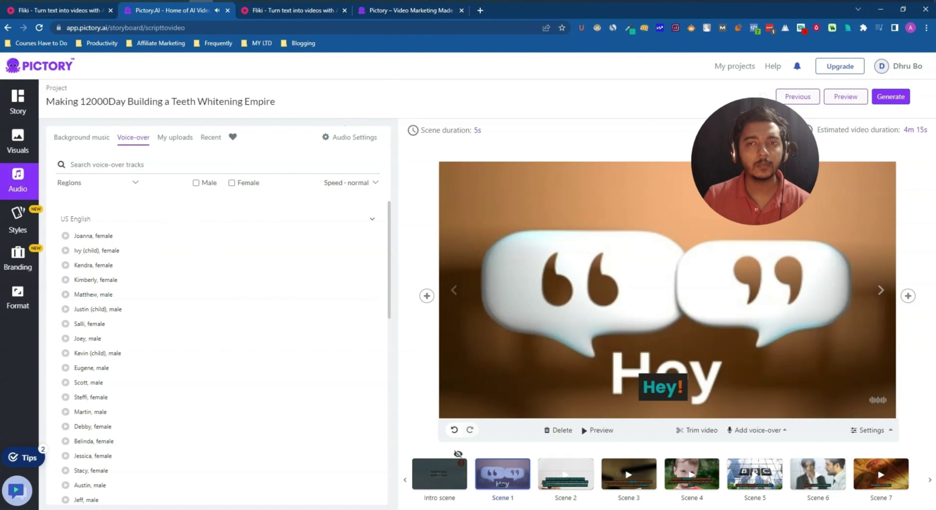
Filter the voice-overs to US English female voices and apply the Debby voice to the video.
{"action": "scroll", "coordinate": [178, 336], "scroll_direction": "down", "scroll_amount": 3}
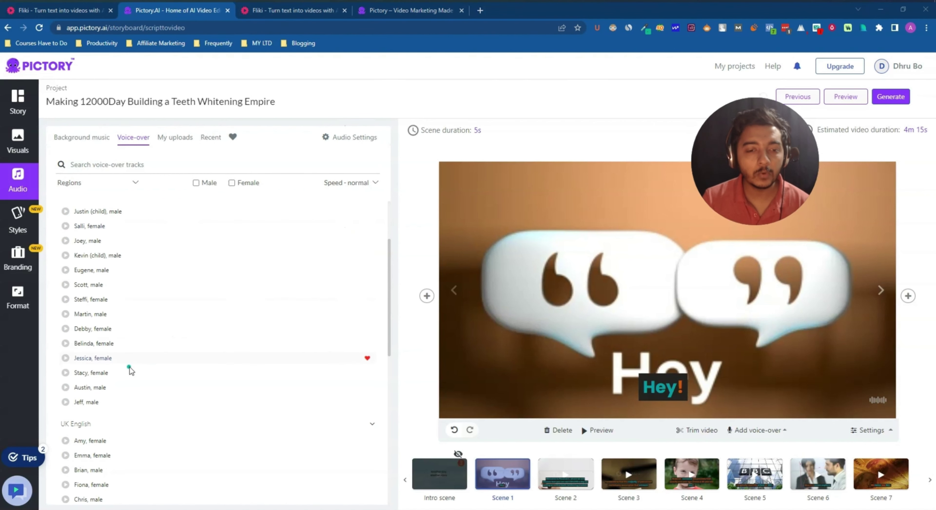
{"action": "scroll", "coordinate": [129, 370], "scroll_direction": "down", "scroll_amount": 1}
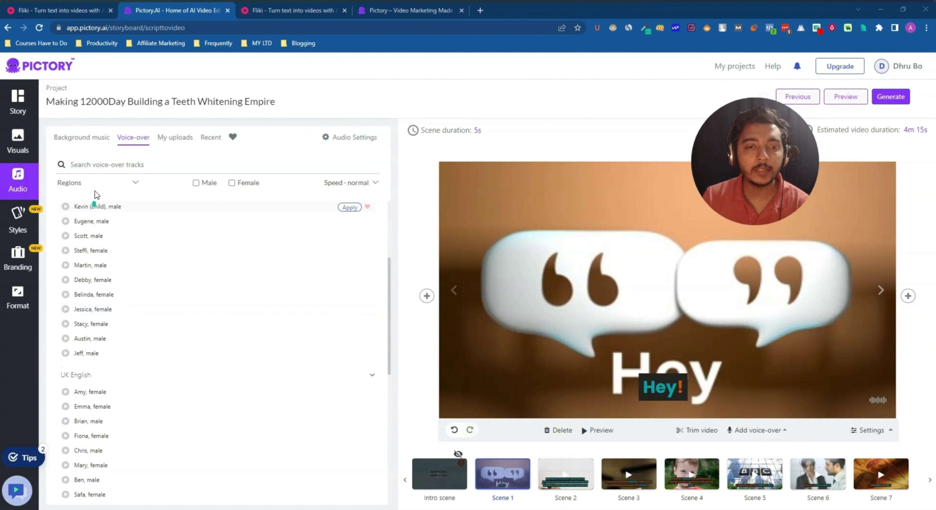
{"action": "left_click", "coordinate": [95, 182]}
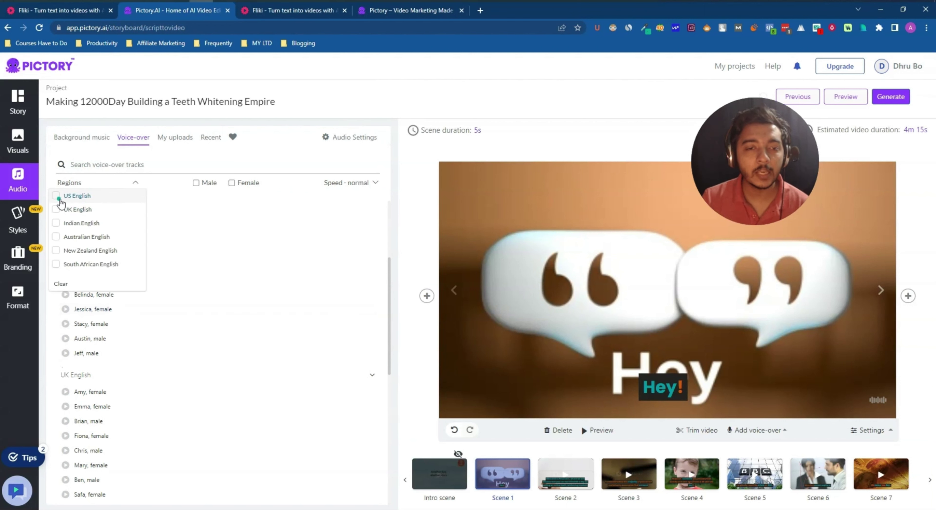
{"action": "left_click", "coordinate": [57, 198]}
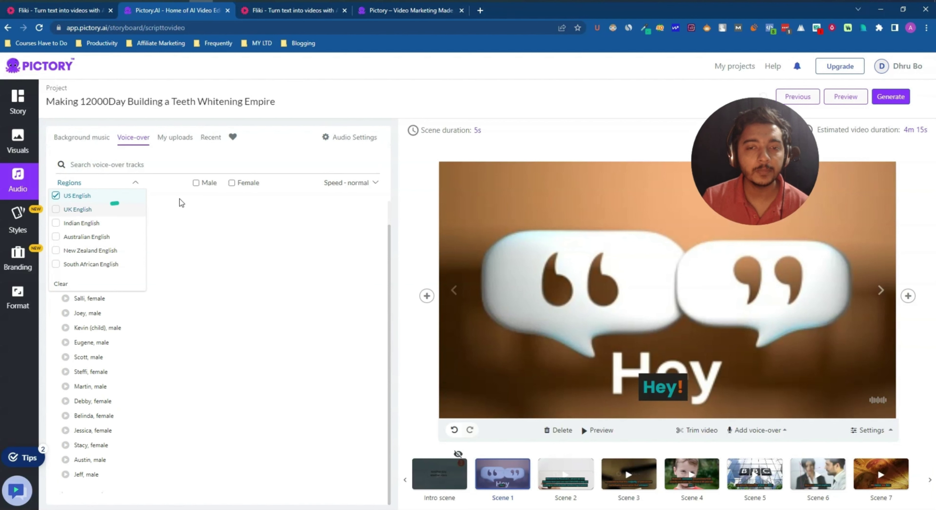
{"action": "left_click", "coordinate": [235, 183]}
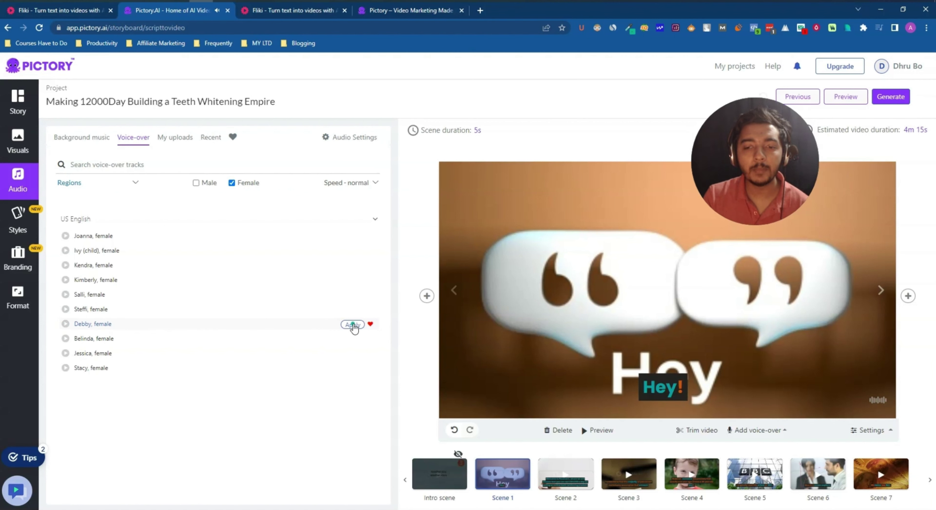
{"action": "left_click", "coordinate": [354, 326]}
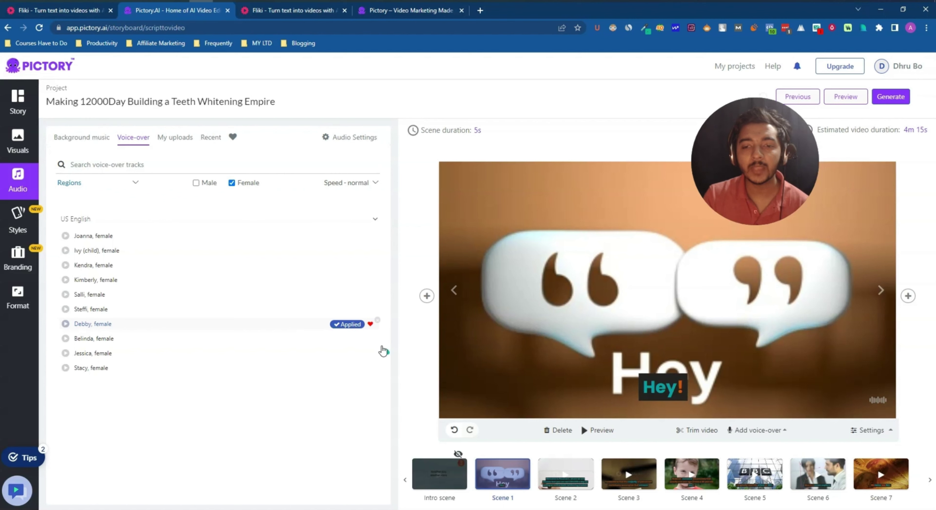
{"action": "left_click", "coordinate": [369, 322]}
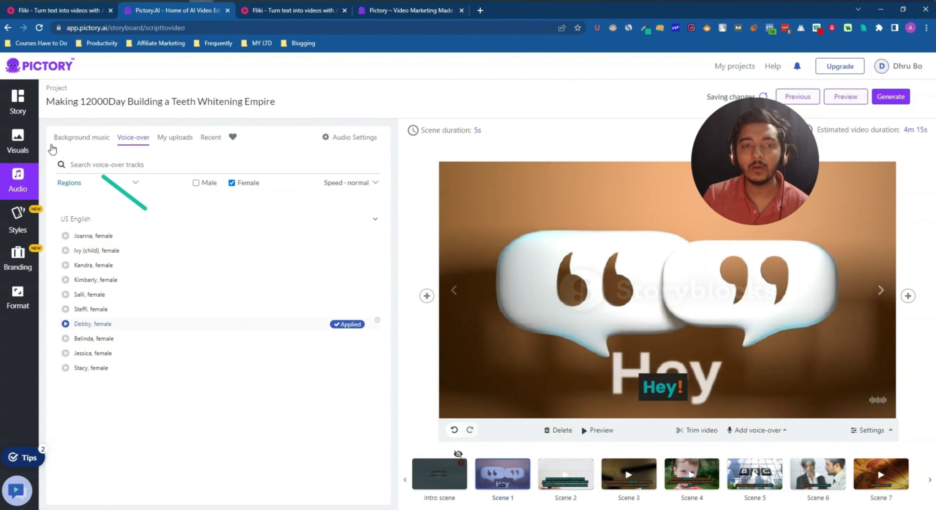
Return to the storyboard's scene list and decline going back to the previous stage, keeping the storyboard changes.
{"action": "left_click", "coordinate": [13, 95]}
{"action": "left_click_drag", "start_coordinate": [776, 172], "coordinate": [227, 158]}
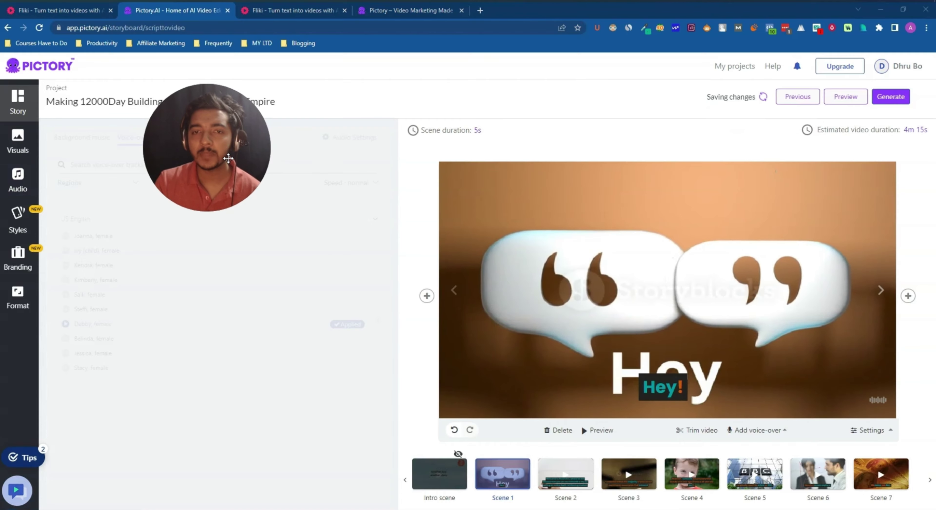
{"action": "left_click", "coordinate": [796, 97]}
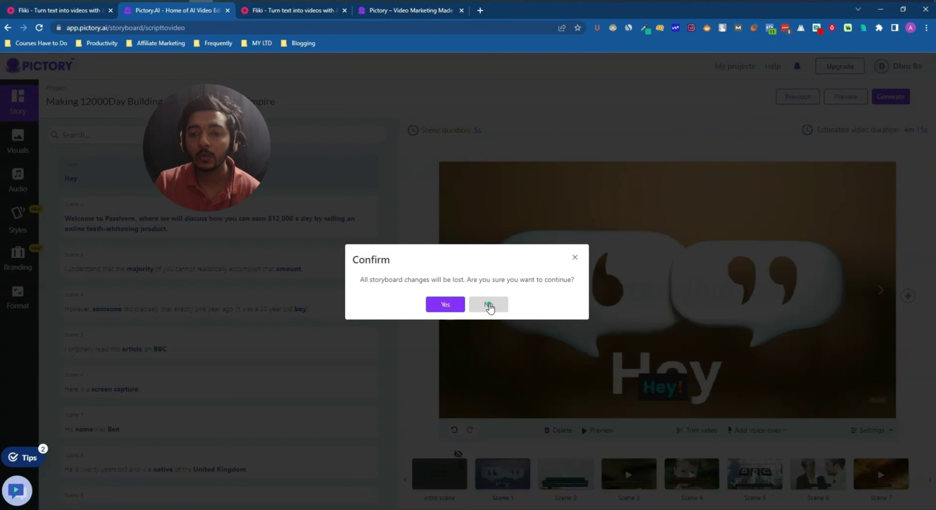
{"action": "left_click", "coordinate": [487, 307]}
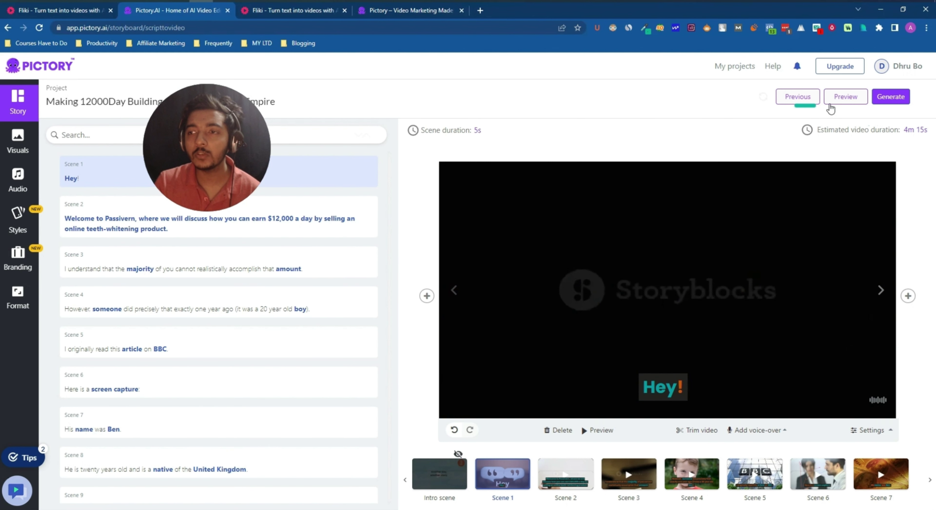
Preview the Pictory video with its voice-over, replay it from near the beginning and pause it.
{"action": "left_click", "coordinate": [838, 102]}
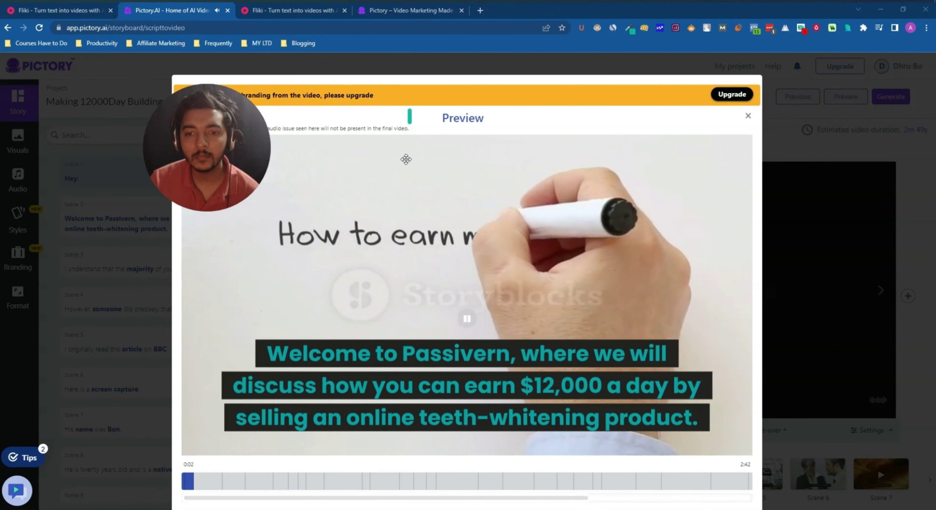
{"action": "left_click_drag", "start_coordinate": [229, 175], "coordinate": [117, 189]}
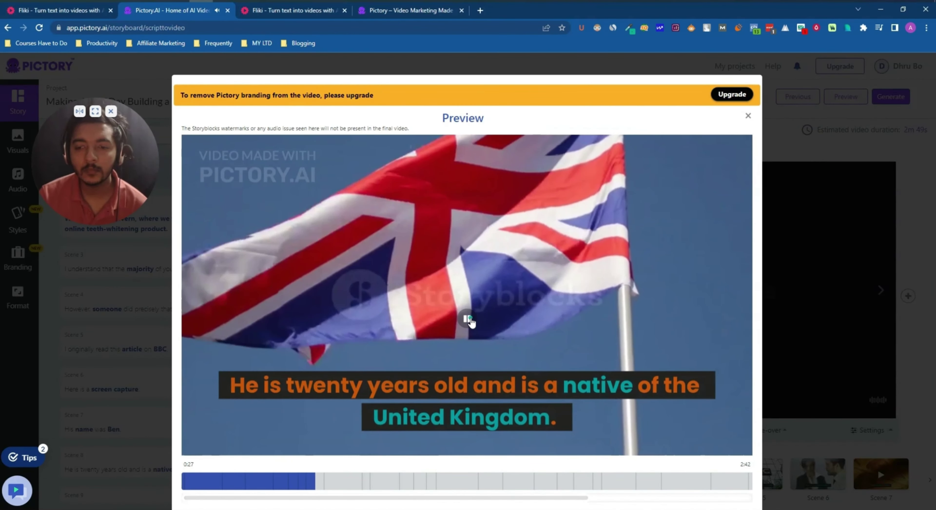
{"action": "left_click", "coordinate": [470, 319]}
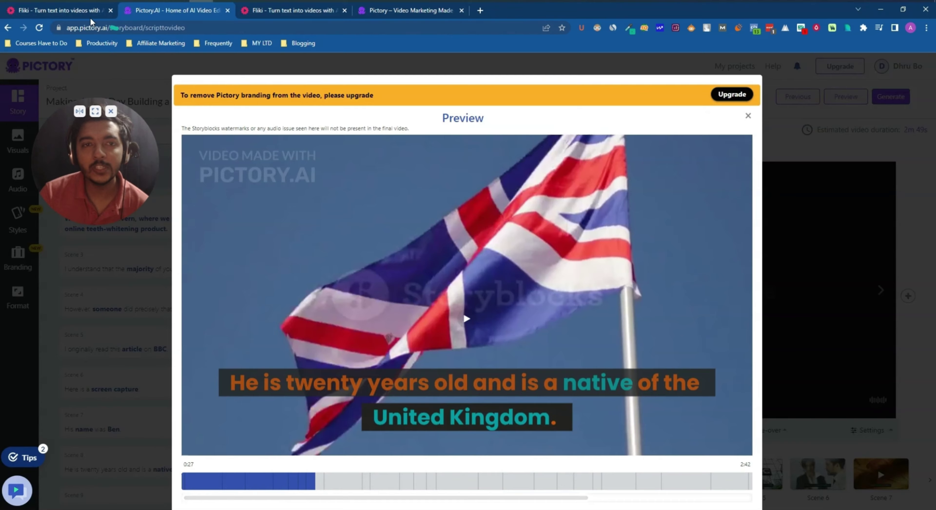
{"action": "left_click", "coordinate": [80, 13]}
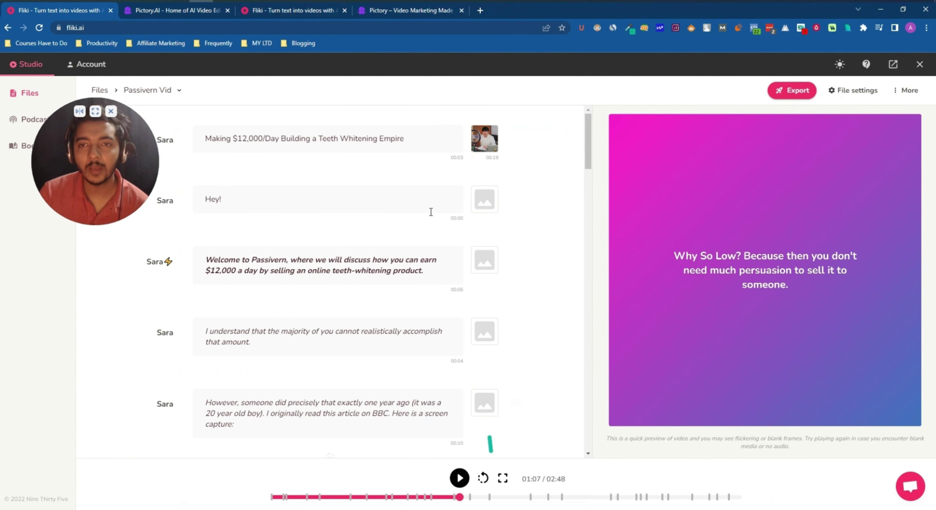
{"action": "left_click", "coordinate": [200, 14]}
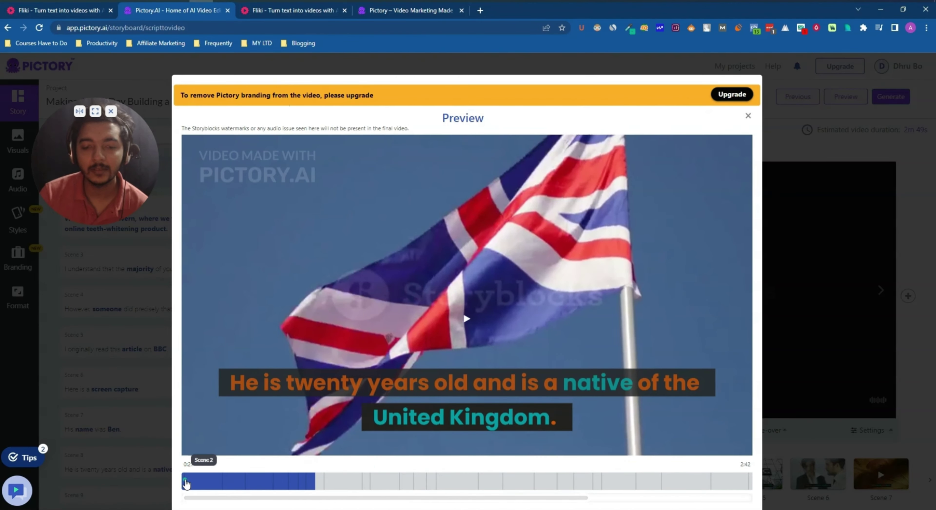
{"action": "left_click", "coordinate": [188, 483]}
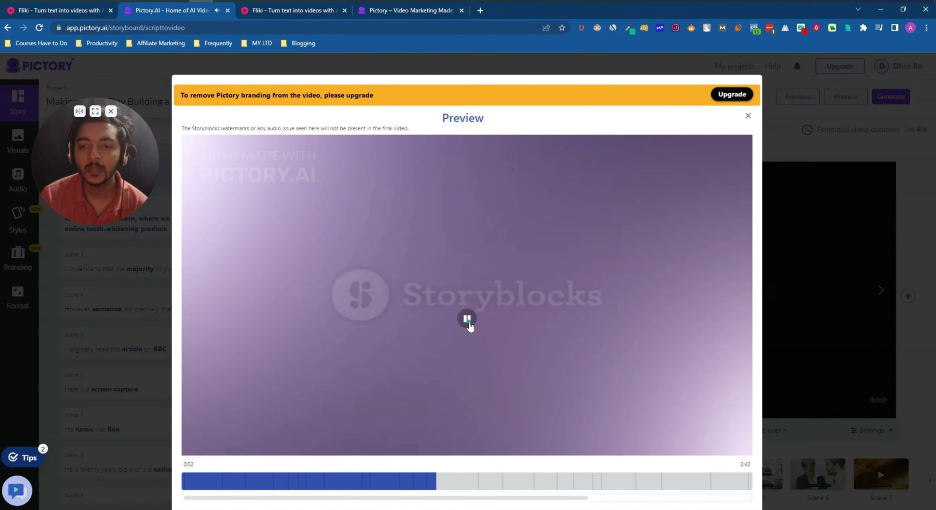
{"action": "left_click", "coordinate": [468, 320]}
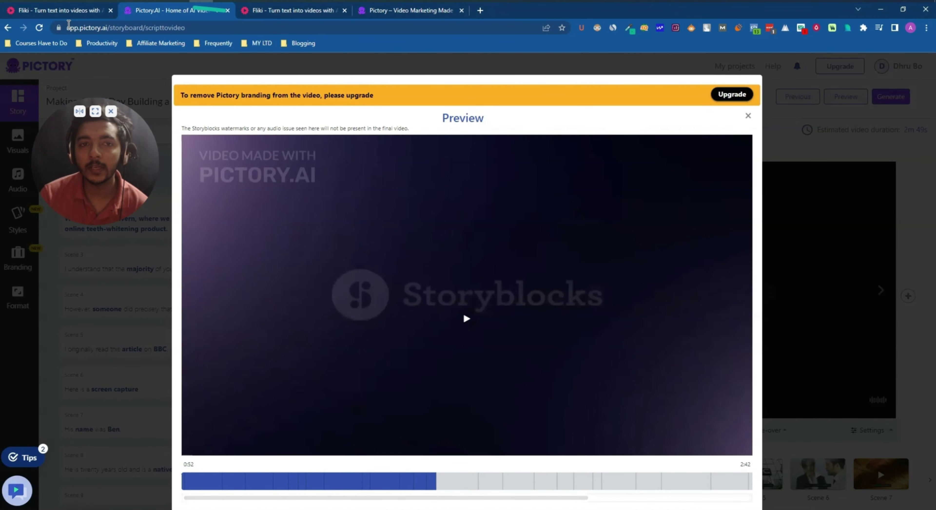
Switch to Fliki and play the Passivern Vid preview from the beginning for comparison.
{"action": "left_click", "coordinate": [50, 12]}
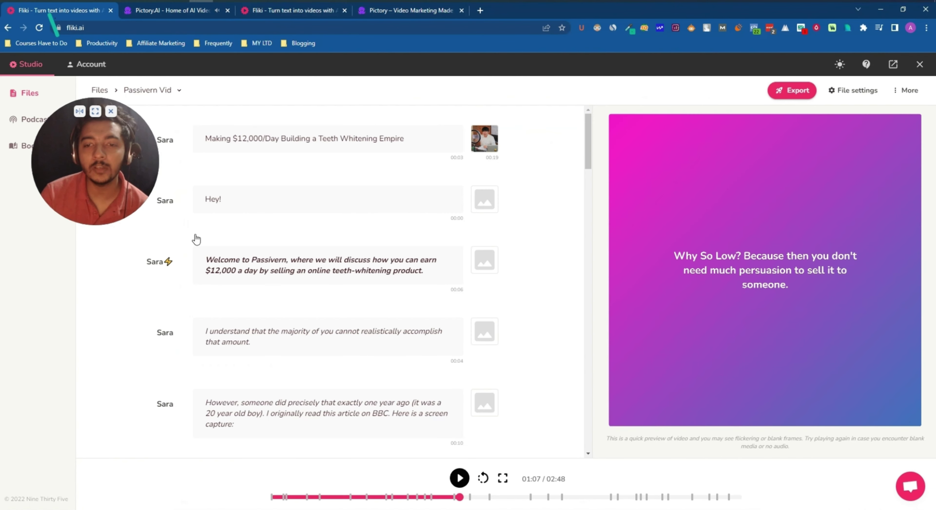
{"action": "left_click_drag", "start_coordinate": [460, 496], "coordinate": [248, 494]}
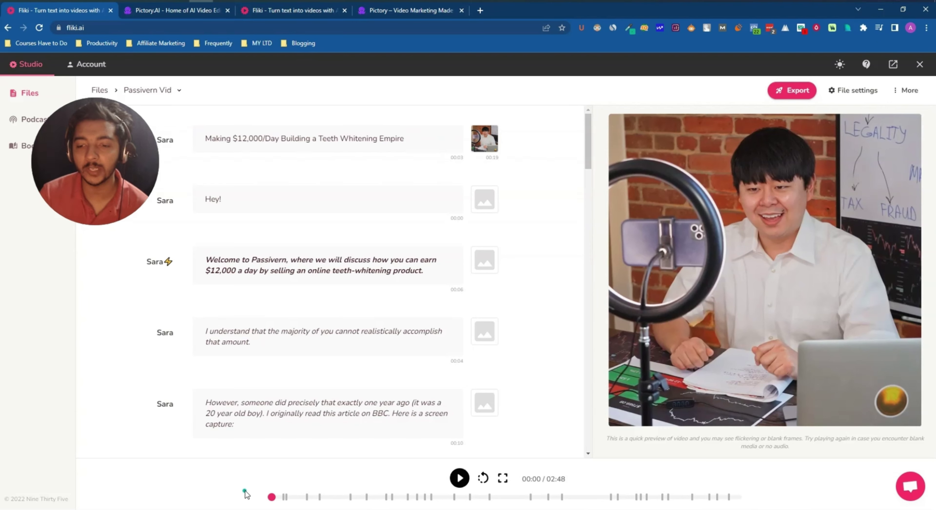
{"action": "left_click", "coordinate": [459, 479]}
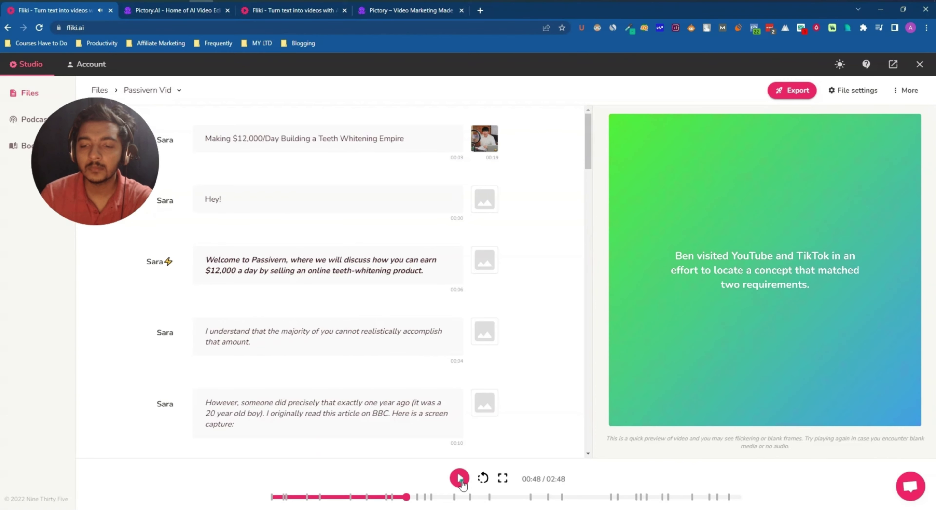
Switch back to Pictory and close the video preview to return to the storyboard.
{"action": "left_click", "coordinate": [179, 14]}
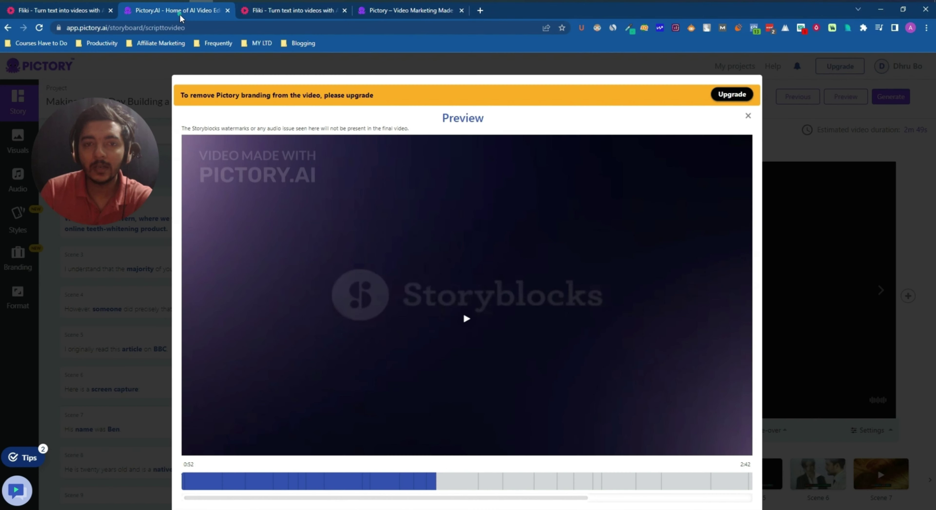
{"action": "left_click", "coordinate": [747, 117]}
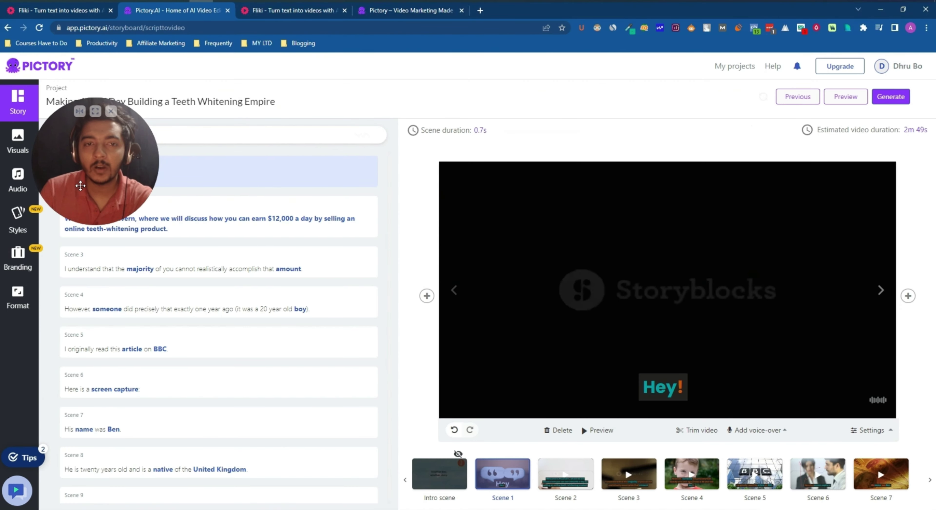
{"action": "left_click_drag", "start_coordinate": [451, 173], "coordinate": [312, 145]}
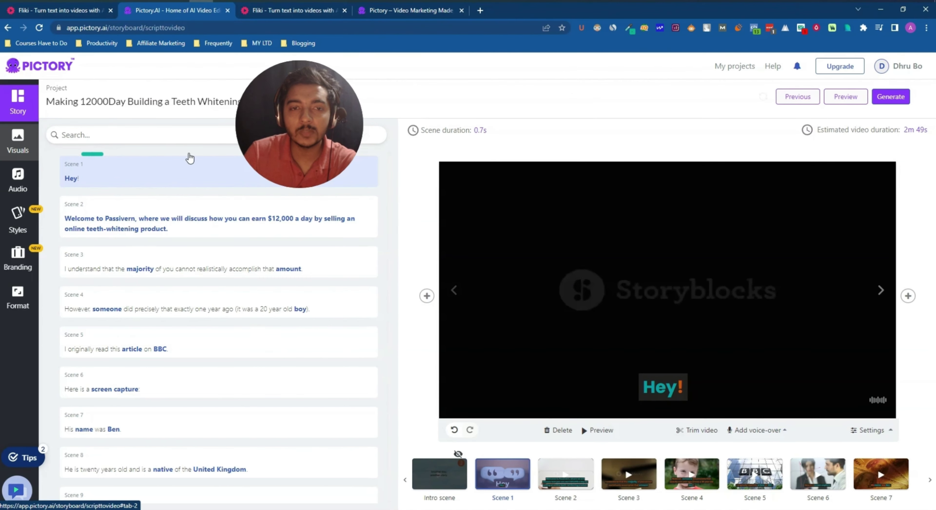
Examine the sources of visuals for a scene: stock library, textures, uploads, recent items and favourites.
{"action": "mouse_move", "coordinate": [303, 156]}
{"action": "left_click", "coordinate": [17, 142]}
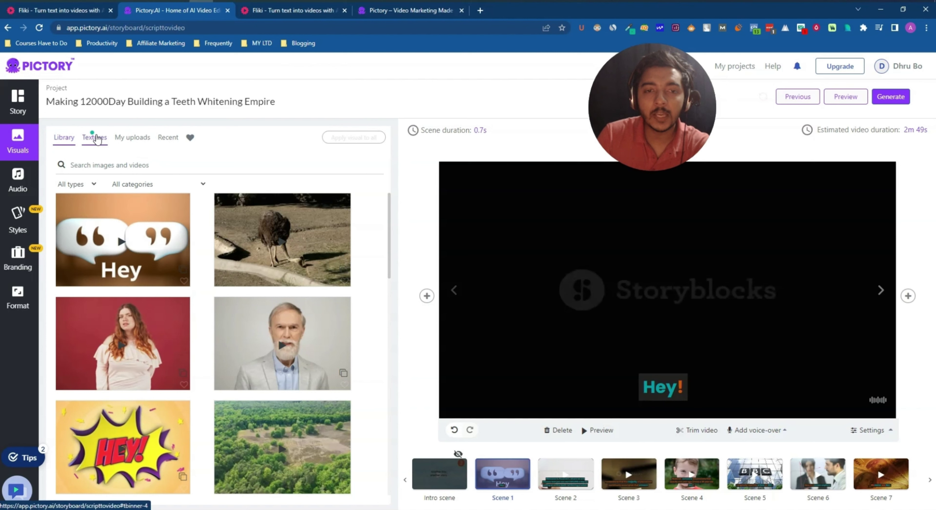
{"action": "left_click", "coordinate": [99, 141]}
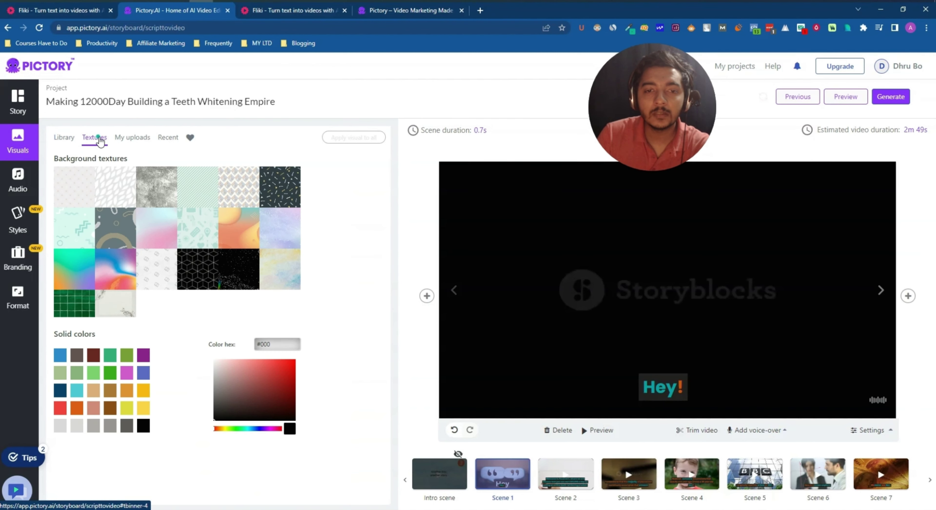
{"action": "left_click", "coordinate": [128, 143]}
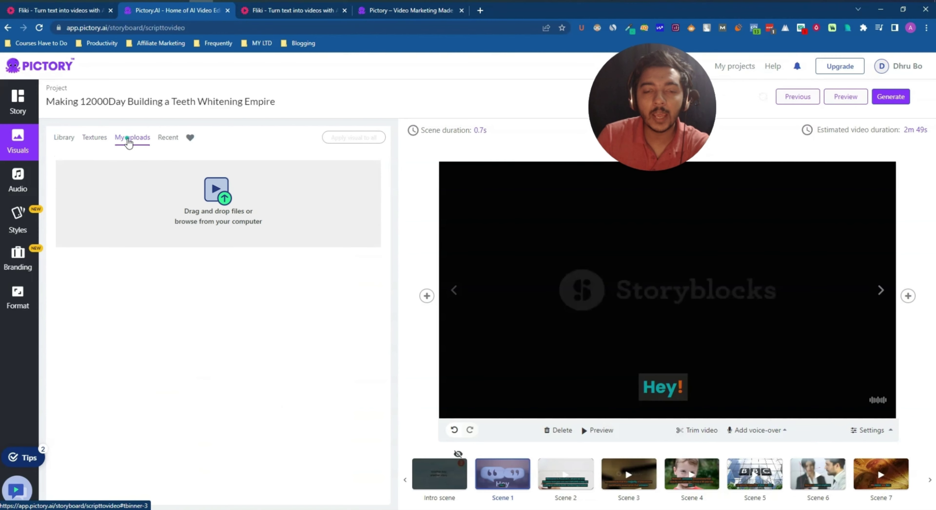
{"action": "left_click", "coordinate": [175, 145]}
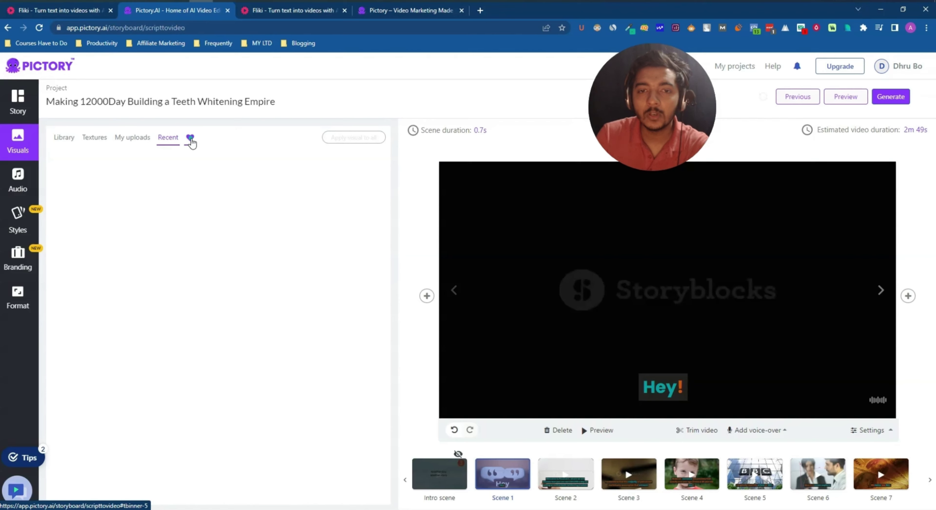
{"action": "left_click", "coordinate": [191, 141]}
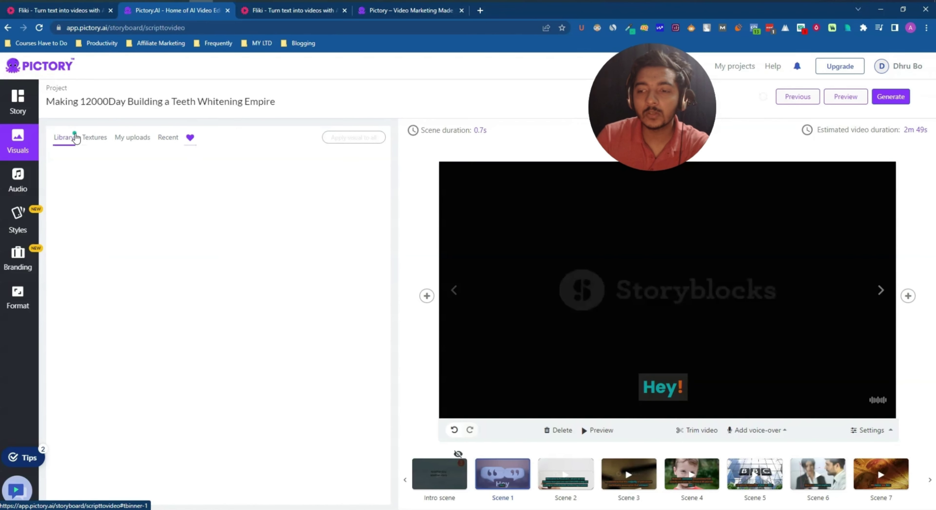
Search the visuals library for "make money online" and apply the "how to make money online" typing clip to Scene 1.
{"action": "left_click", "coordinate": [76, 138]}
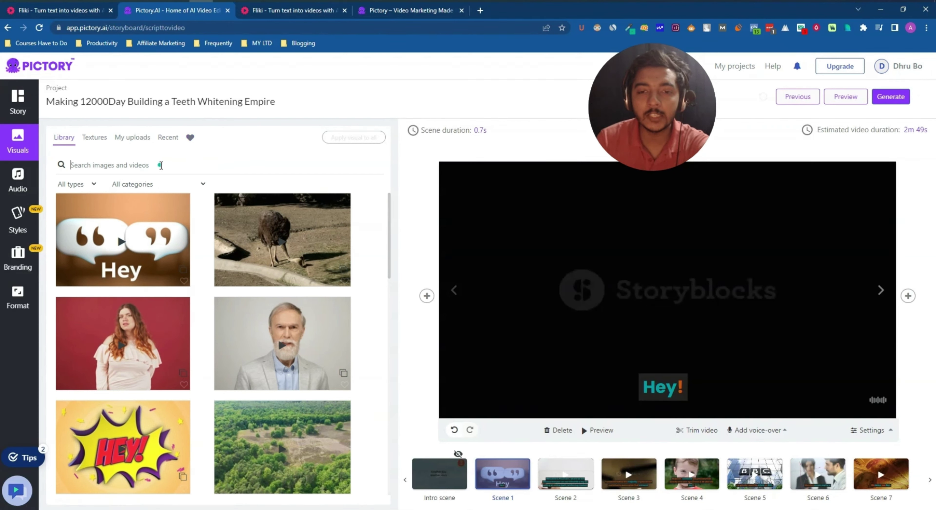
{"action": "type", "text": "make"}
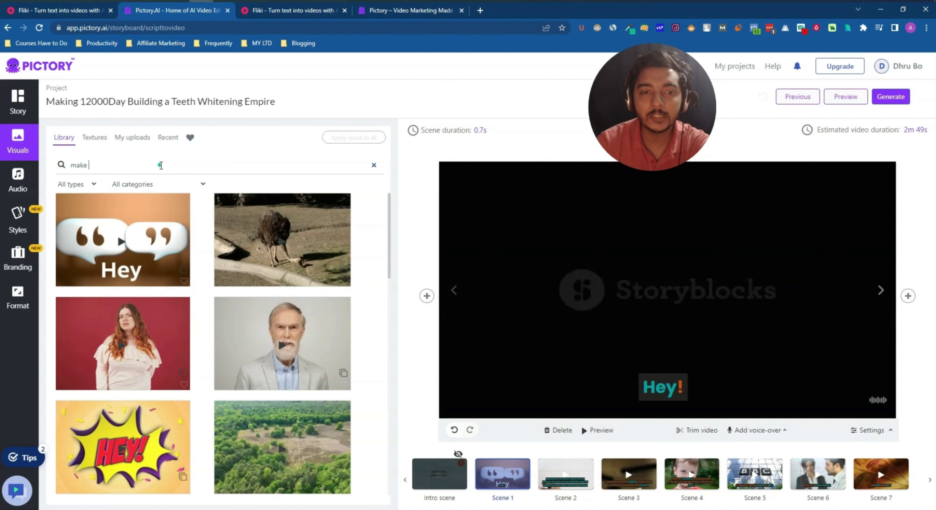
{"action": "type", "text": " money online"}
{"action": "key", "text": "Return"}
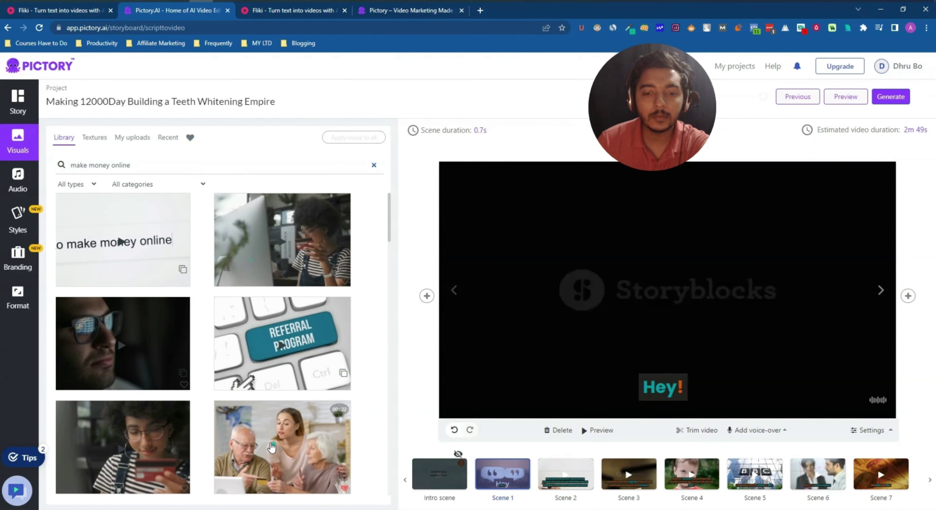
{"action": "scroll", "coordinate": [277, 423], "scroll_direction": "down", "scroll_amount": 4}
{"action": "scroll", "coordinate": [277, 424], "scroll_direction": "up", "scroll_amount": 4}
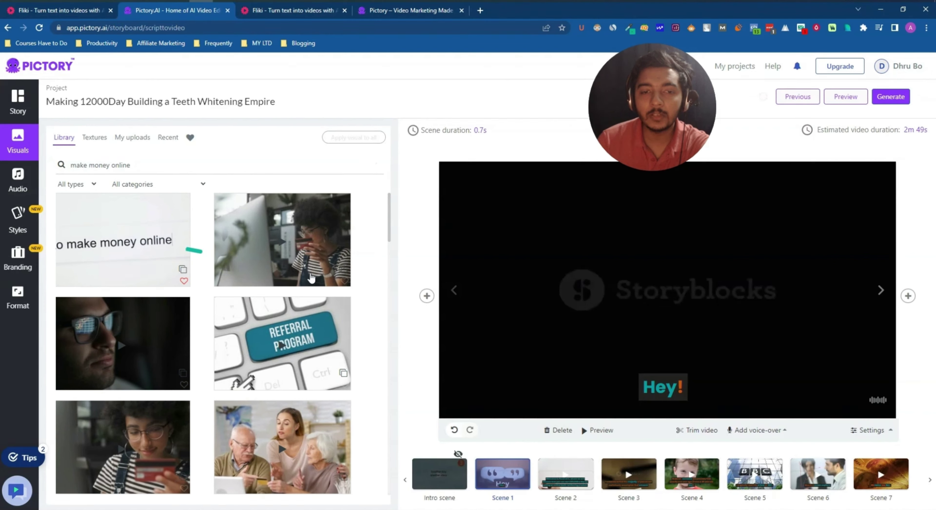
{"action": "left_click", "coordinate": [560, 271]}
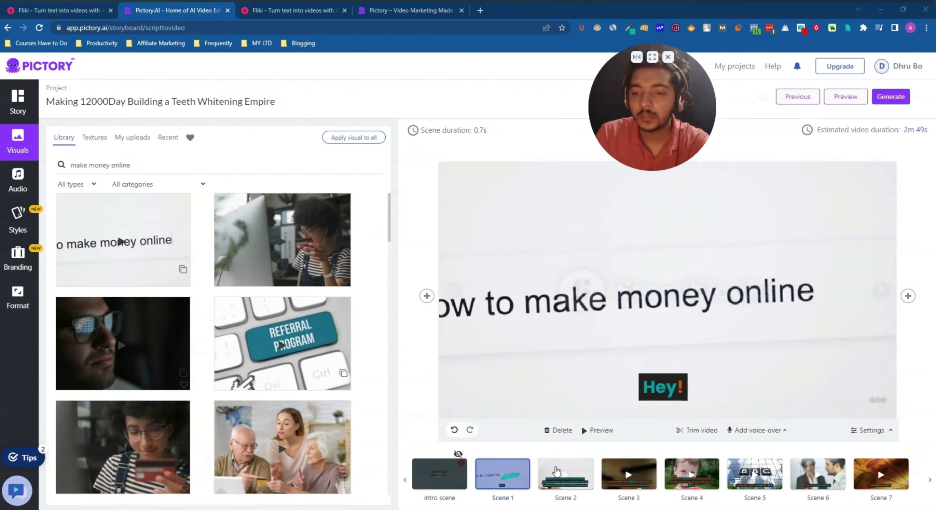
Open Scene 2 and examine further stock visuals, the voice-over upload and record options, and the scene's visual, text and audio settings.
{"action": "left_click", "coordinate": [574, 477]}
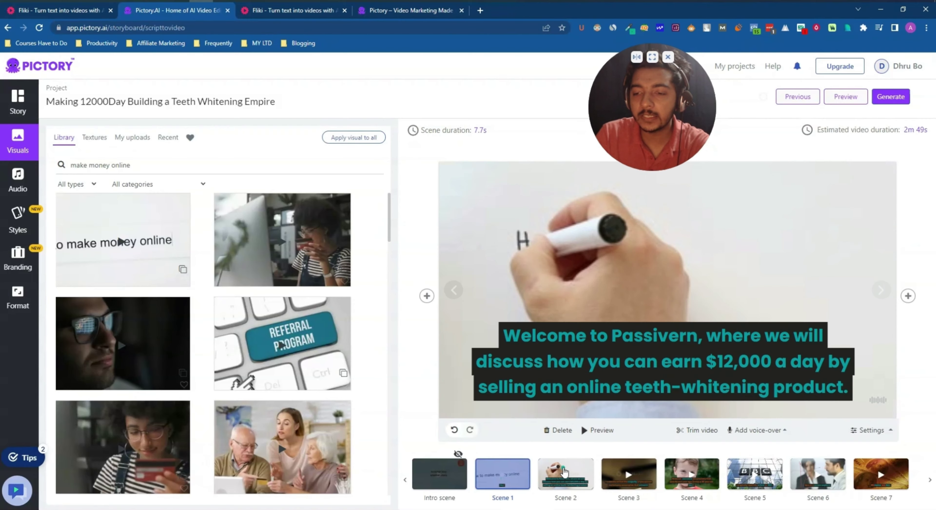
{"action": "scroll", "coordinate": [198, 360], "scroll_direction": "down", "scroll_amount": 3}
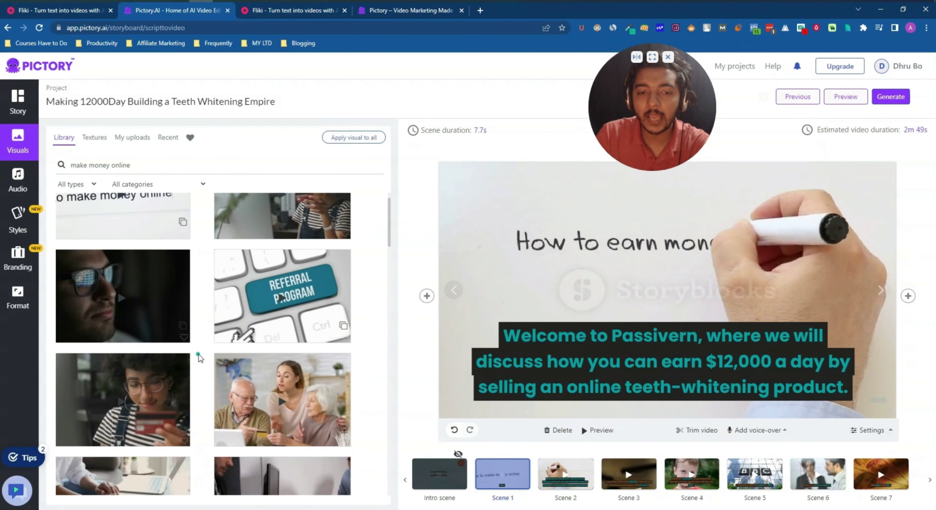
{"action": "scroll", "coordinate": [199, 359], "scroll_direction": "down", "scroll_amount": 3}
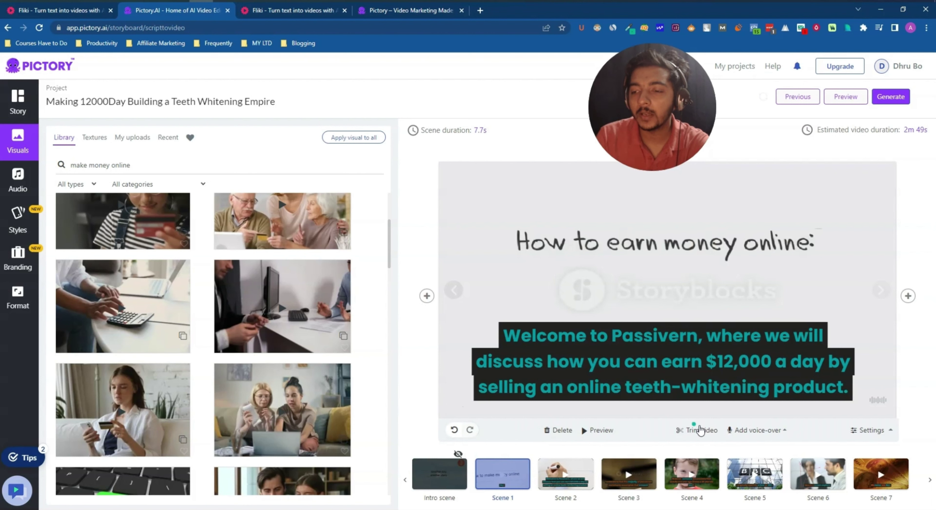
{"action": "left_click", "coordinate": [748, 431]}
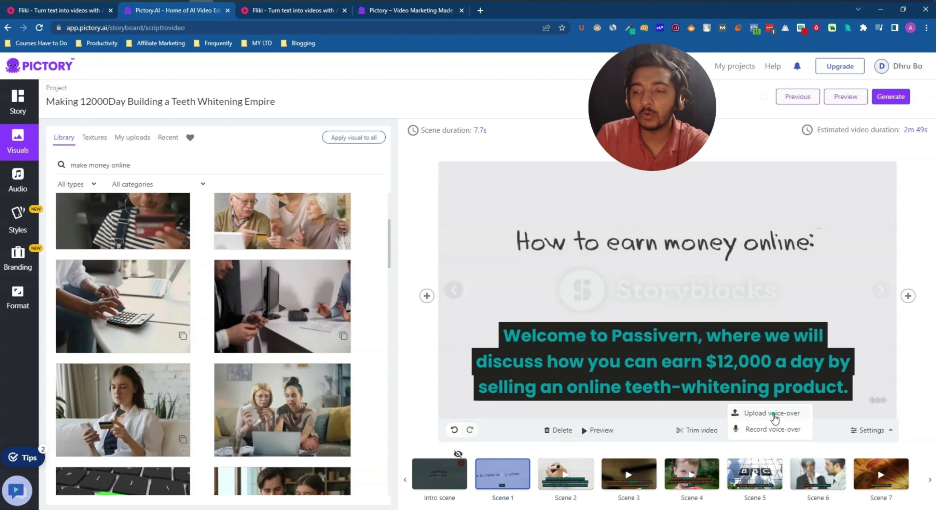
{"action": "left_click", "coordinate": [873, 430]}
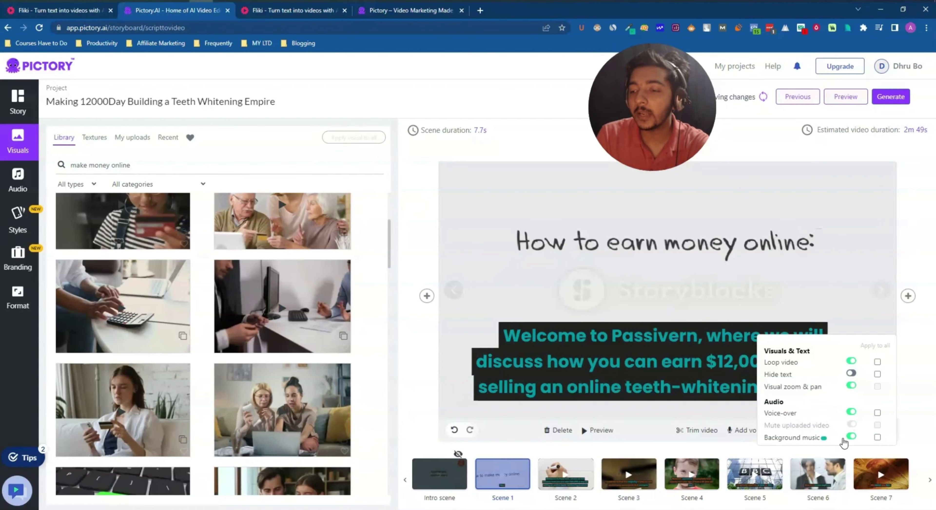
{"action": "left_click", "coordinate": [424, 243]}
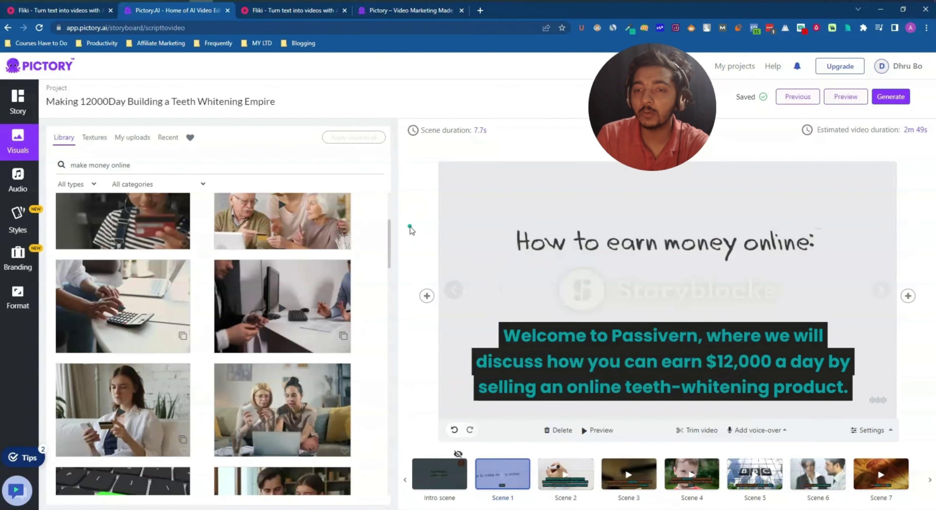
Switch to Fliki and review the file settings for video size, effects and subtitles, closing them without saving.
{"action": "left_click", "coordinate": [47, 14]}
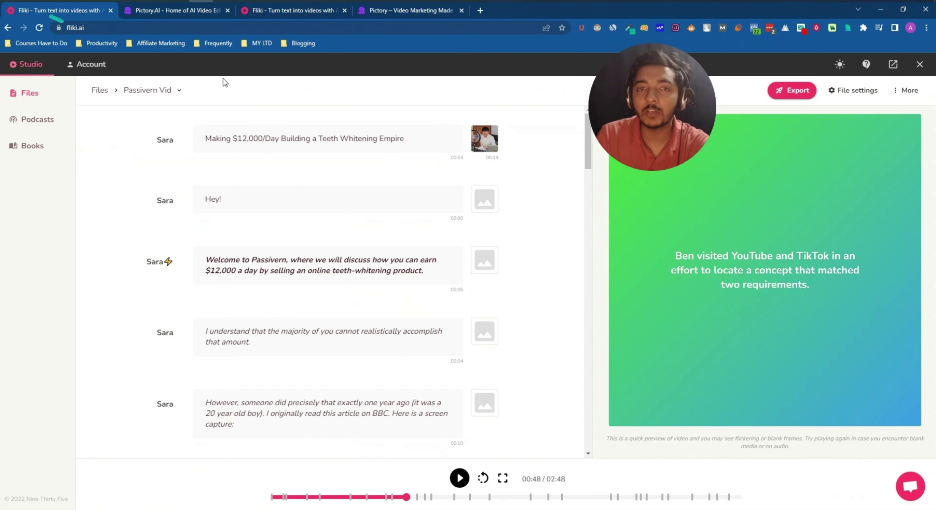
{"action": "left_click_drag", "start_coordinate": [650, 128], "coordinate": [92, 201]}
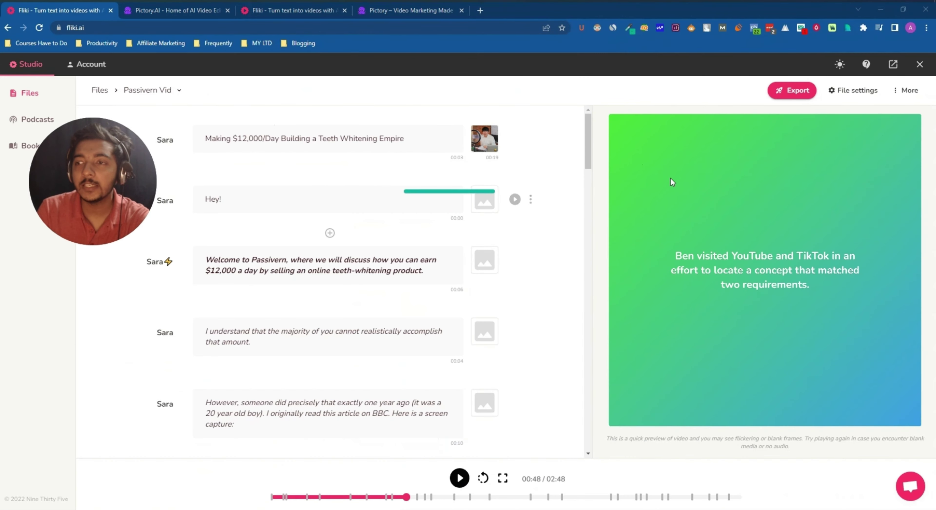
{"action": "left_click", "coordinate": [857, 90]}
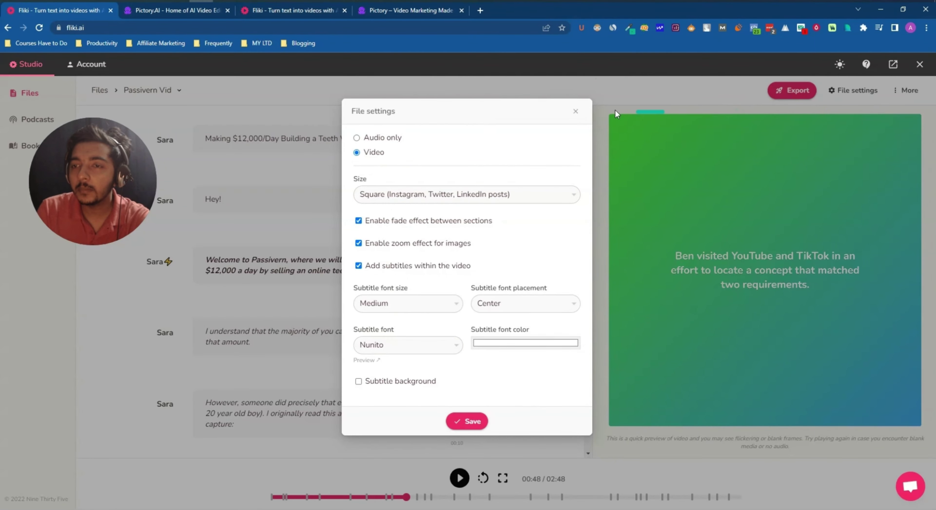
{"action": "left_click", "coordinate": [580, 111]}
Open the stock music library for choosing the Fliki video's background music.
{"action": "left_click", "coordinate": [897, 93]}
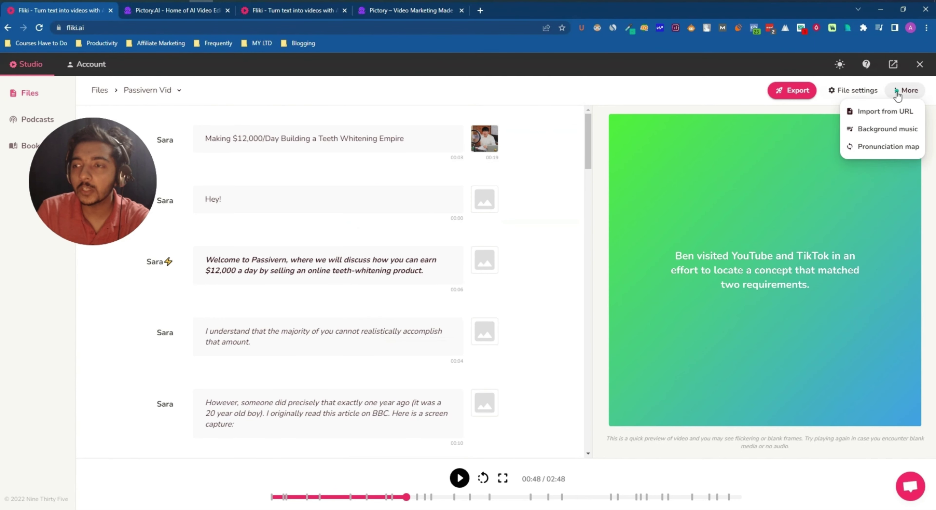
{"action": "left_click", "coordinate": [877, 130]}
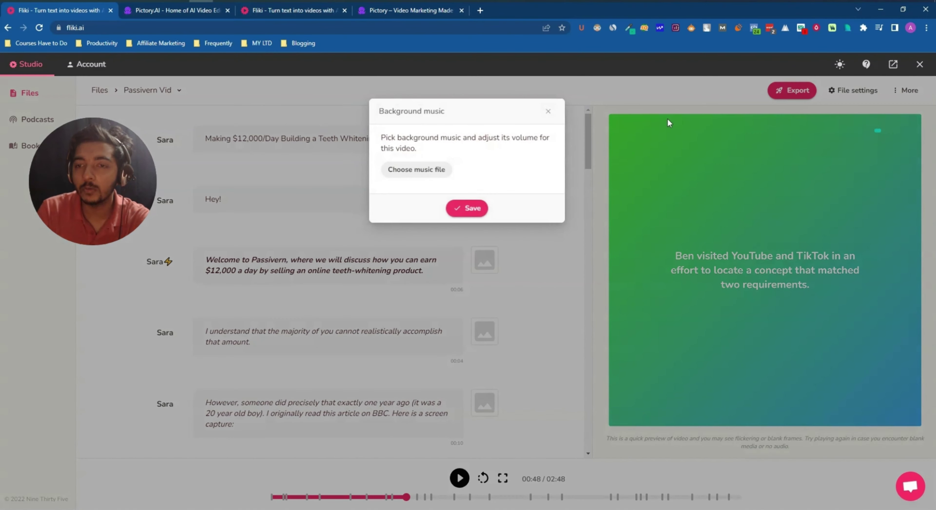
{"action": "left_click", "coordinate": [425, 170]}
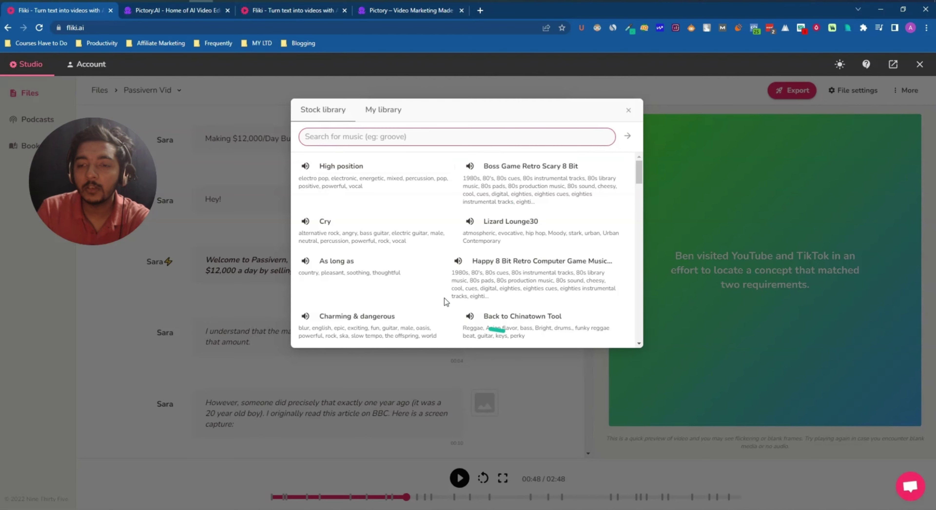
Check the music library's upload option, choose the stock track "As long as" as background music, and save it at 15% volume.
{"action": "left_click", "coordinate": [383, 117]}
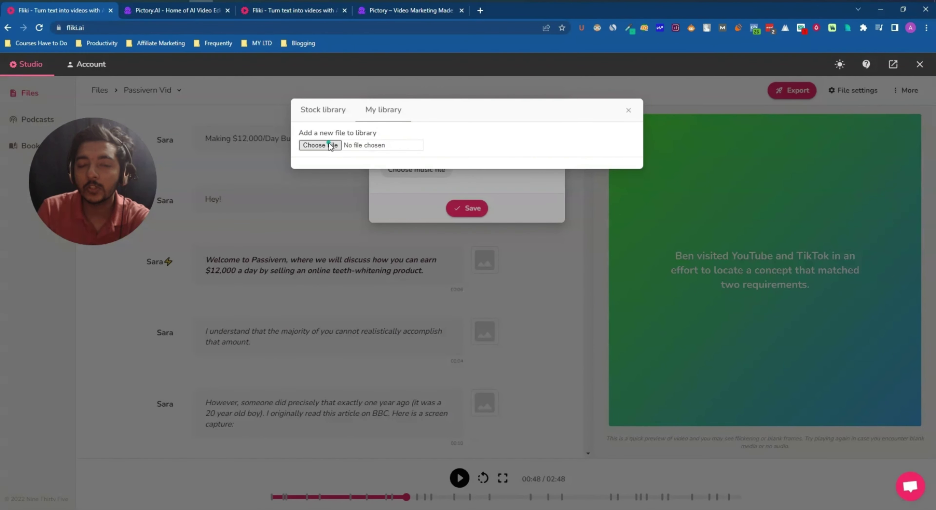
{"action": "left_click", "coordinate": [323, 119]}
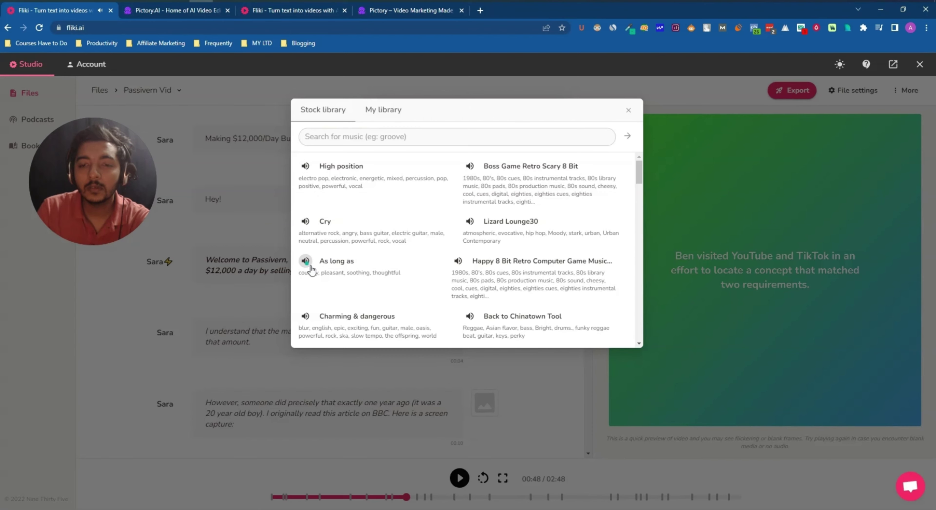
{"action": "left_click", "coordinate": [344, 264]}
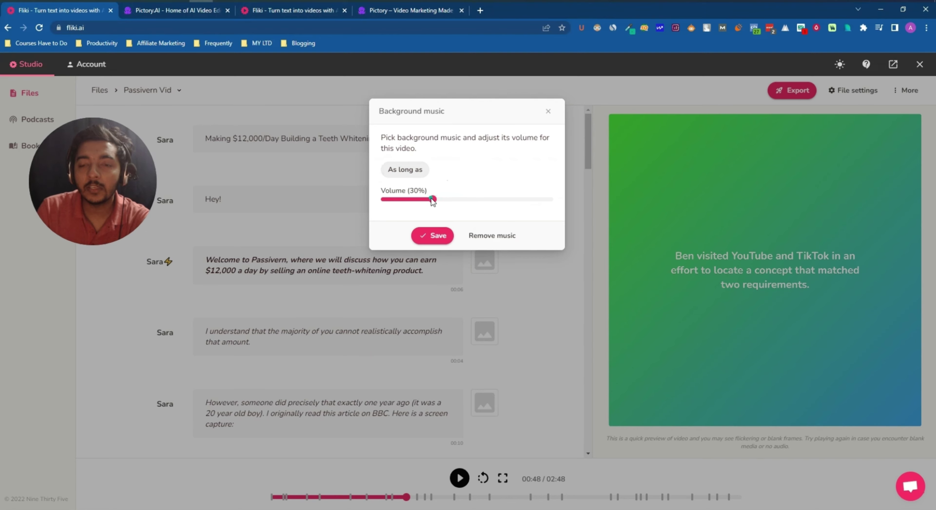
{"action": "left_click_drag", "start_coordinate": [432, 199], "coordinate": [404, 200]}
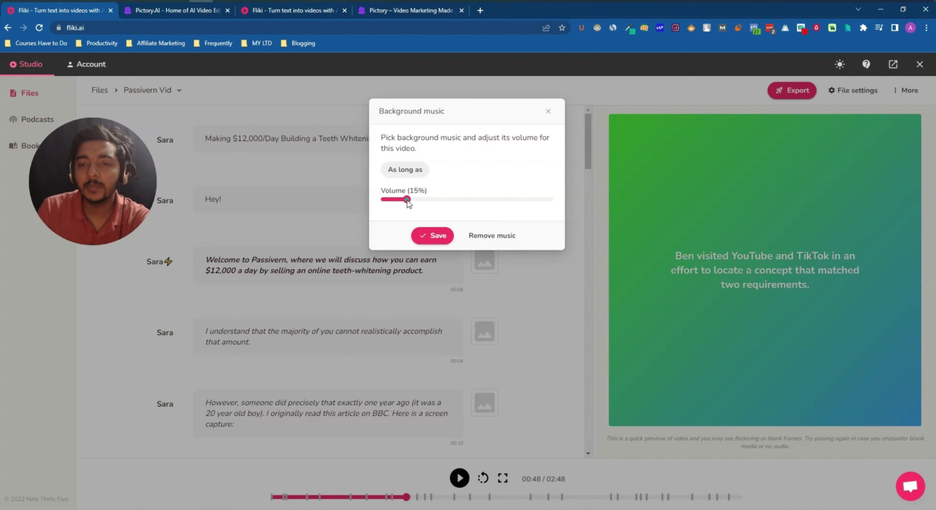
{"action": "left_click", "coordinate": [427, 235]}
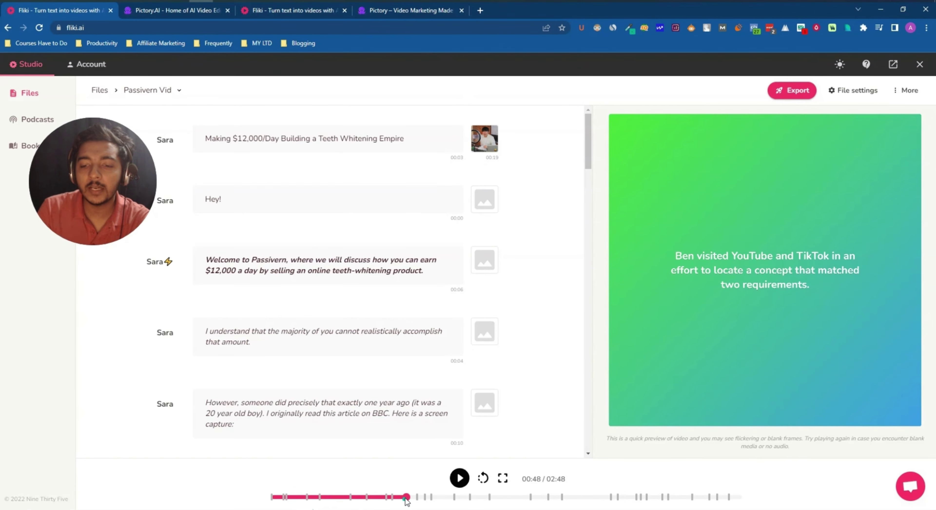
Play the video preview from the beginning to hear the background music under the voice-over, pausing at about 00:30.
{"action": "left_click_drag", "start_coordinate": [345, 503], "coordinate": [269, 503]}
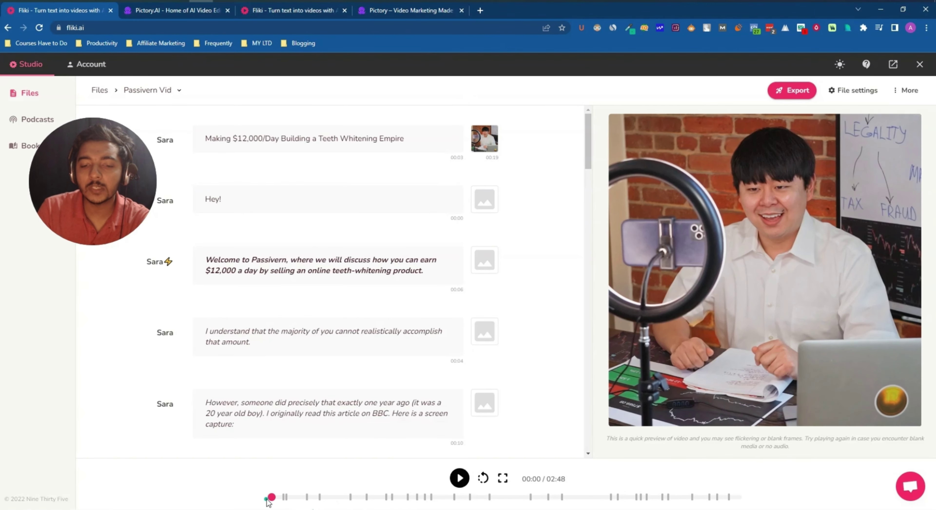
{"action": "left_click", "coordinate": [460, 478]}
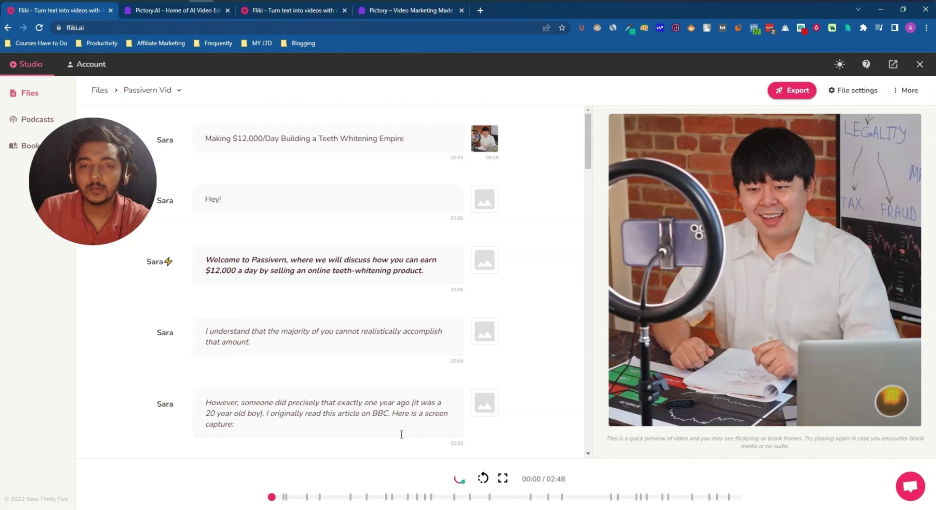
{"action": "left_click_drag", "start_coordinate": [87, 189], "coordinate": [562, 98]}
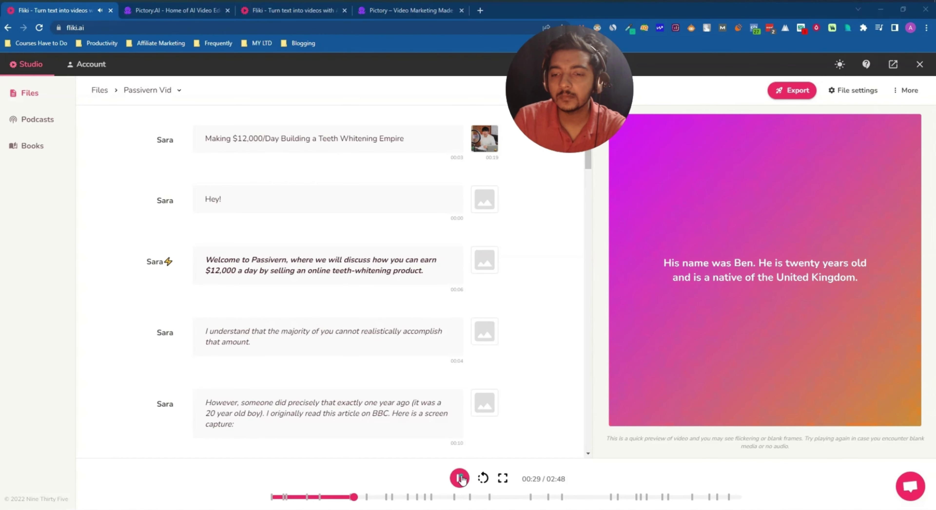
{"action": "left_click", "coordinate": [459, 479]}
{"action": "left_click_drag", "start_coordinate": [553, 135], "coordinate": [95, 227]}
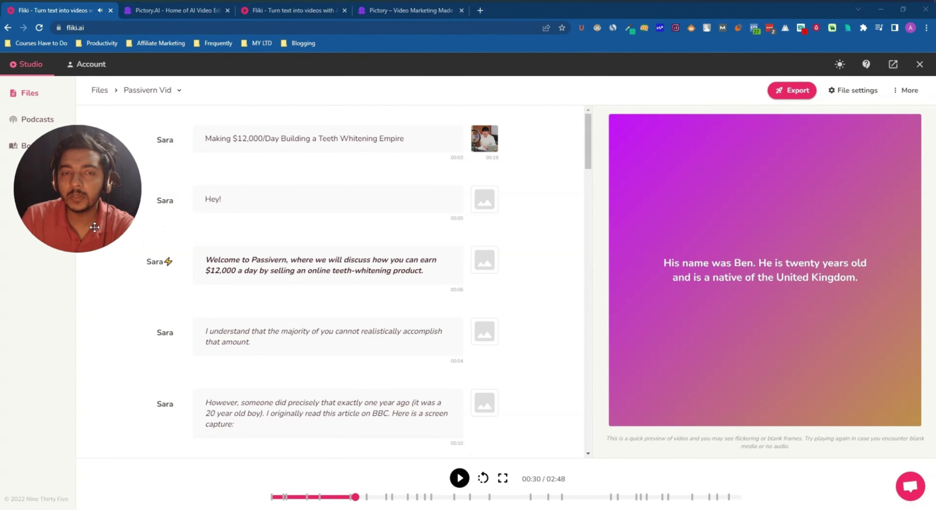
Switch to Pictory and review the scene types that can be inserted before Scene 1, without adding one.
{"action": "left_click", "coordinate": [159, 15]}
{"action": "left_click", "coordinate": [427, 295]}
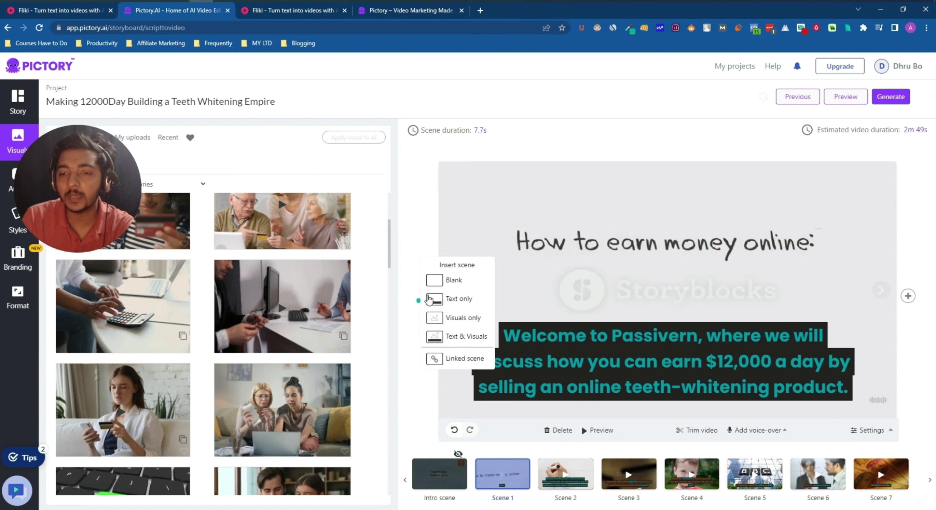
{"action": "left_click", "coordinate": [427, 297]}
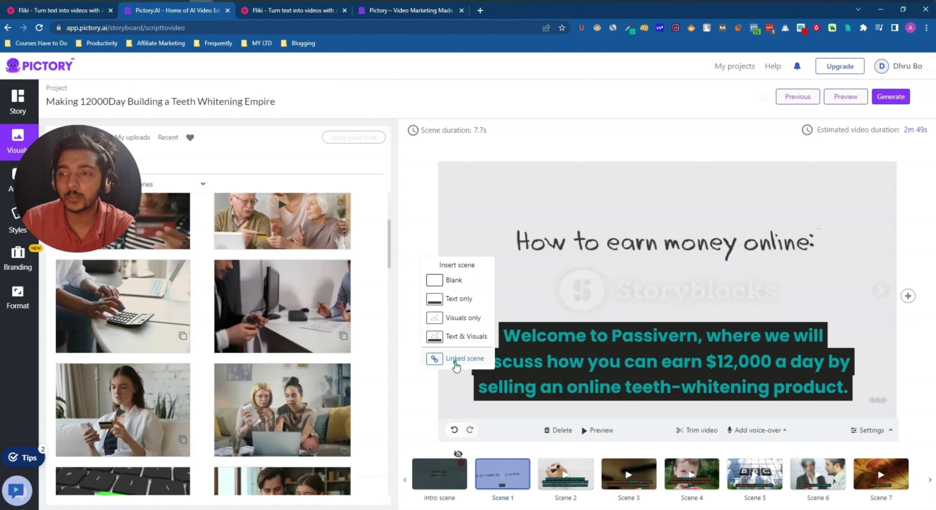
{"action": "left_click_drag", "start_coordinate": [71, 179], "coordinate": [462, 99]}
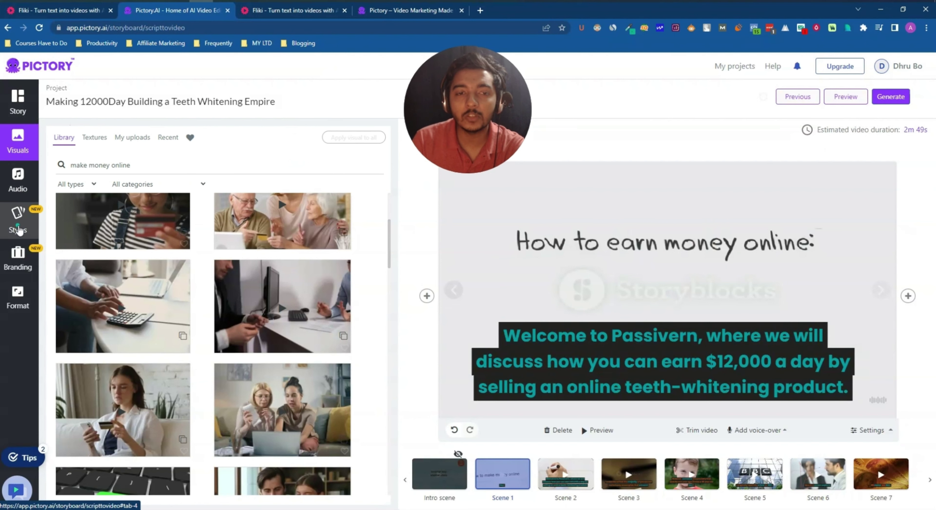
Examine the Sunrise template's text styles and browse the caption and subtitle designs in the styles library.
{"action": "left_click", "coordinate": [19, 229]}
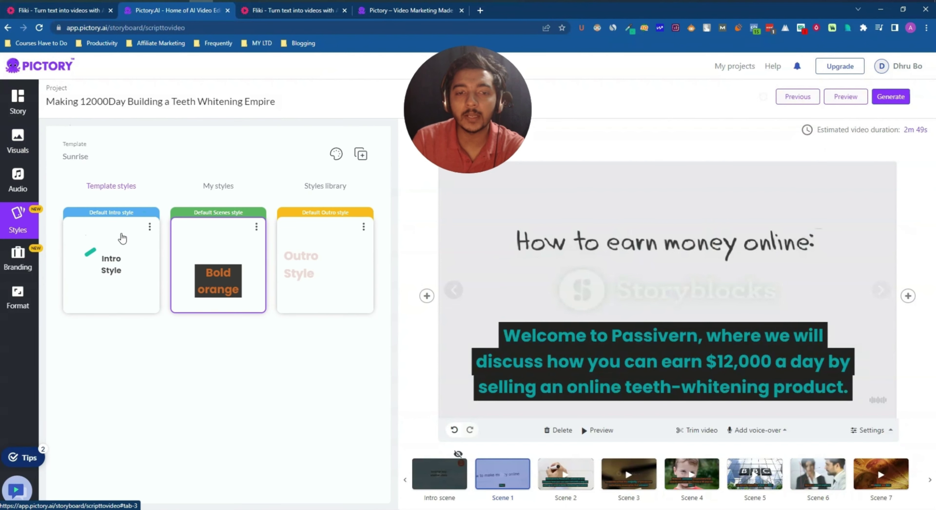
{"action": "mouse_move", "coordinate": [131, 269]}
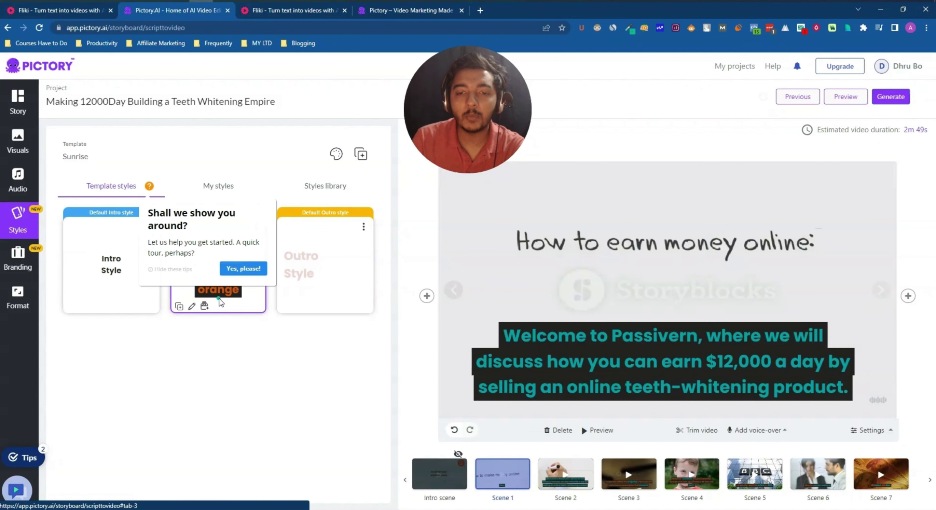
{"action": "mouse_move", "coordinate": [304, 280]}
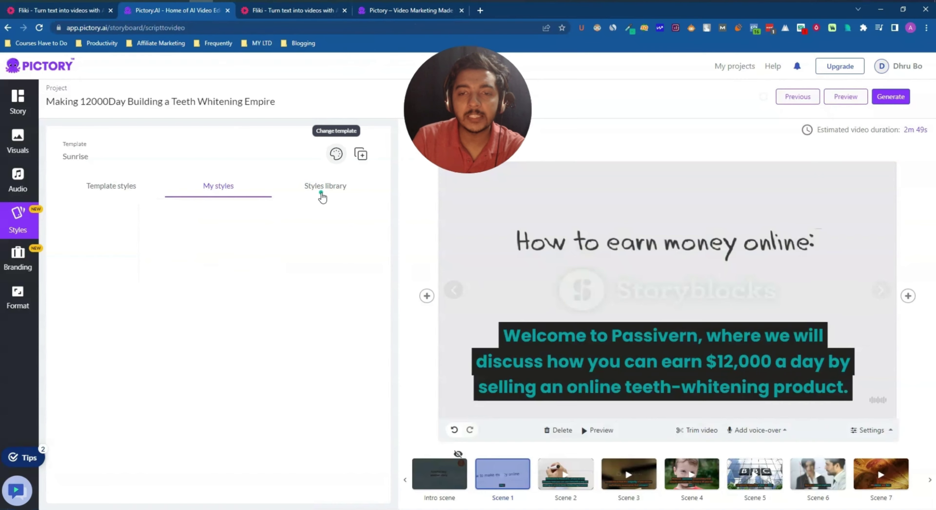
{"action": "left_click", "coordinate": [322, 193]}
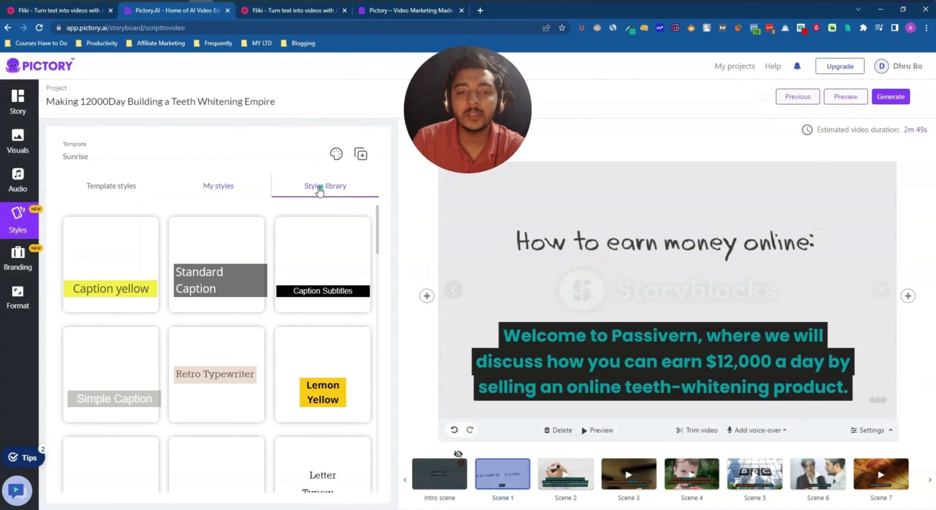
{"action": "mouse_move", "coordinate": [191, 305]}
{"action": "scroll", "coordinate": [203, 356], "scroll_direction": "down", "scroll_amount": 4}
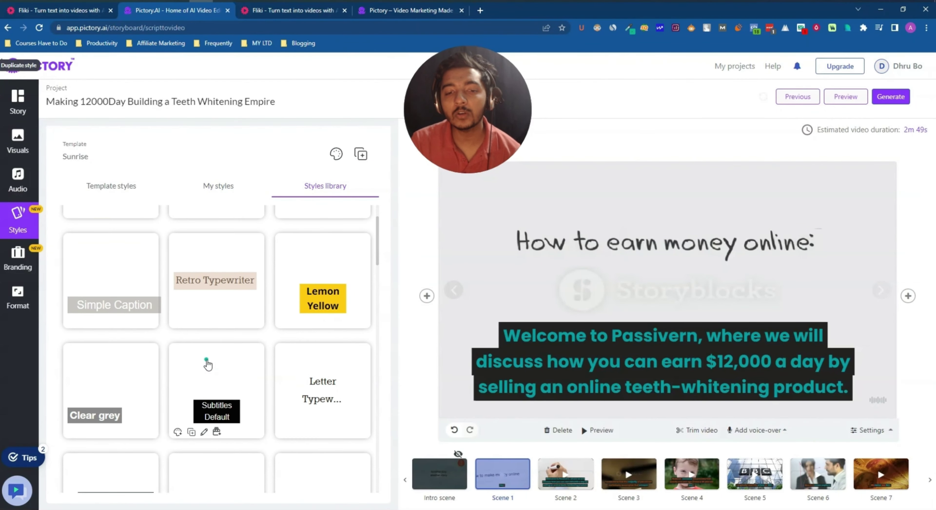
{"action": "scroll", "coordinate": [207, 363], "scroll_direction": "down", "scroll_amount": 4}
{"action": "scroll", "coordinate": [202, 356], "scroll_direction": "down", "scroll_amount": 8}
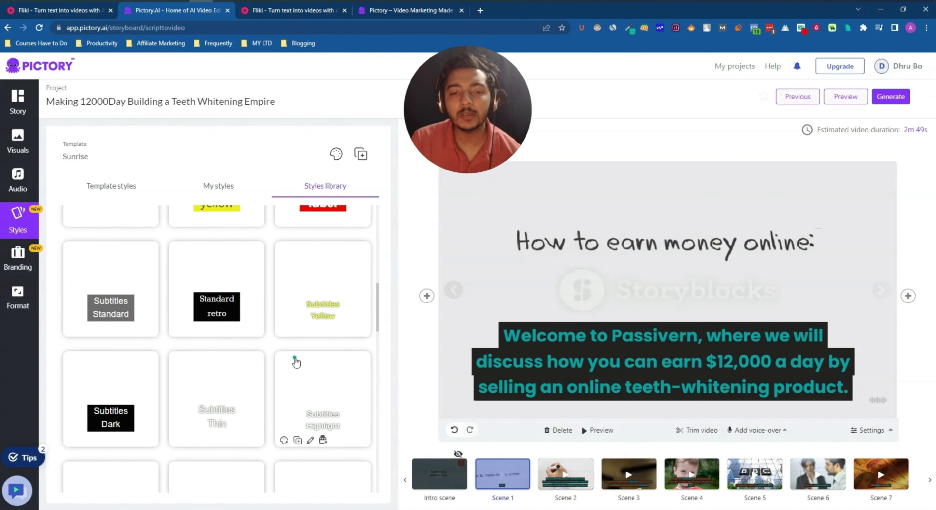
{"action": "scroll", "coordinate": [296, 363], "scroll_direction": "down", "scroll_amount": 7}
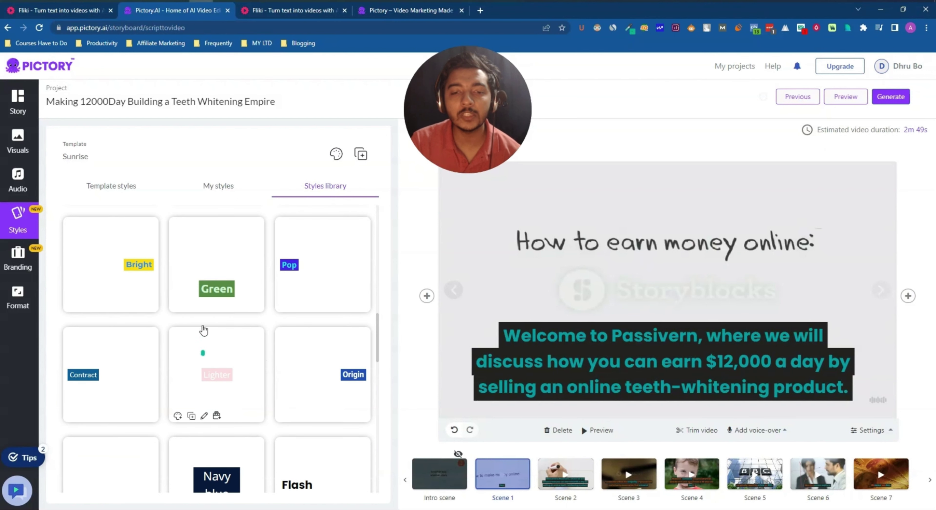
{"action": "scroll", "coordinate": [196, 316], "scroll_direction": "down", "scroll_amount": 10}
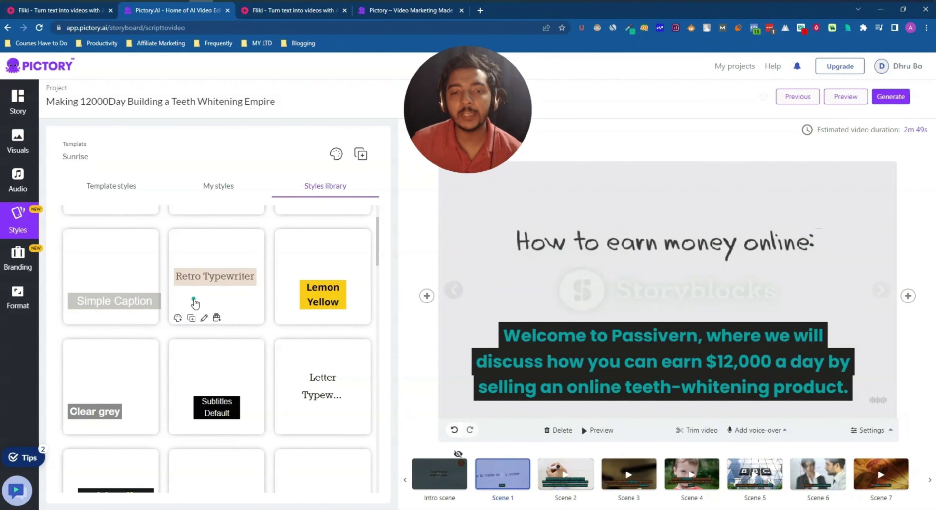
{"action": "scroll", "coordinate": [195, 304], "scroll_direction": "down", "scroll_amount": 8}
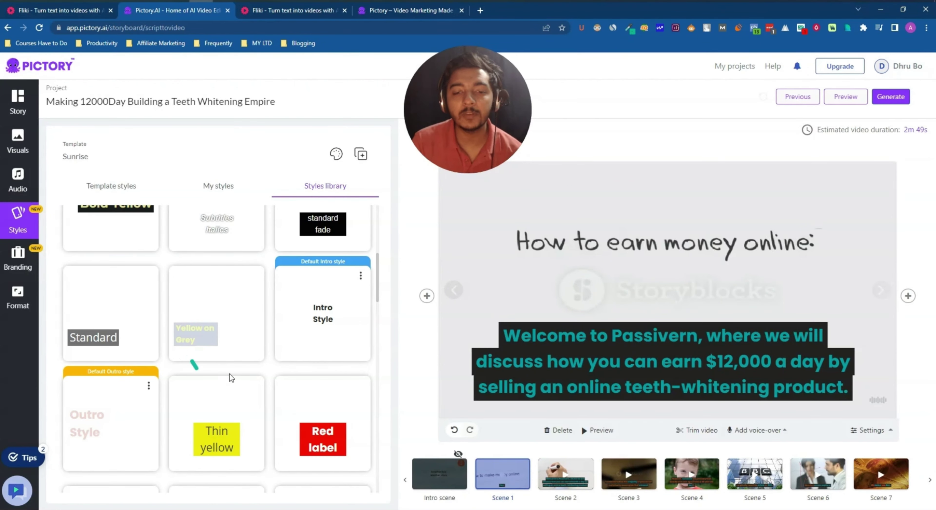
{"action": "scroll", "coordinate": [236, 410], "scroll_direction": "down", "scroll_amount": 3}
{"action": "scroll", "coordinate": [317, 366], "scroll_direction": "down", "scroll_amount": 10}
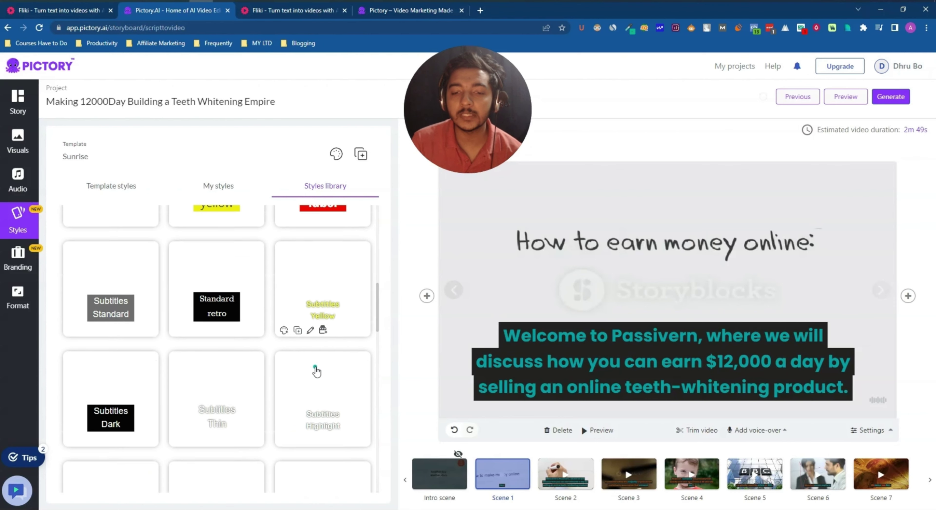
{"action": "scroll", "coordinate": [208, 362], "scroll_direction": "down", "scroll_amount": 15}
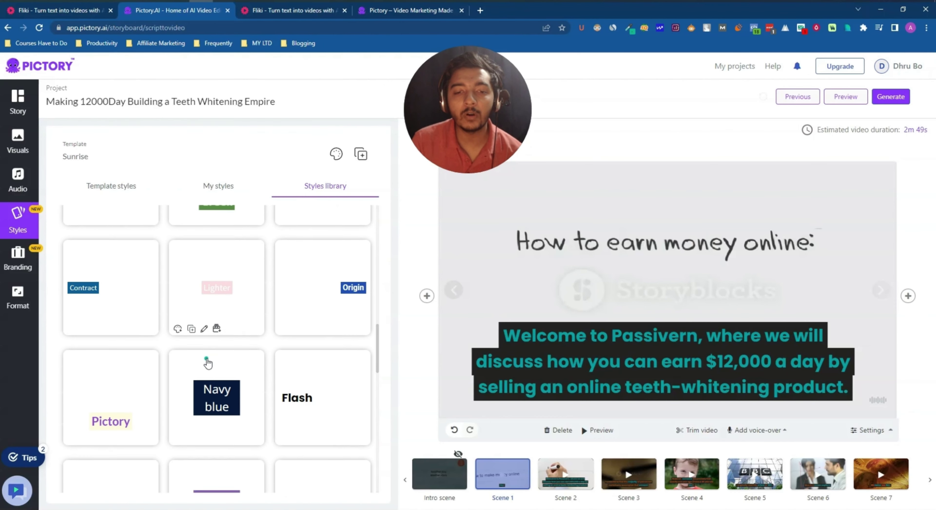
{"action": "scroll", "coordinate": [208, 362], "scroll_direction": "down", "scroll_amount": 3}
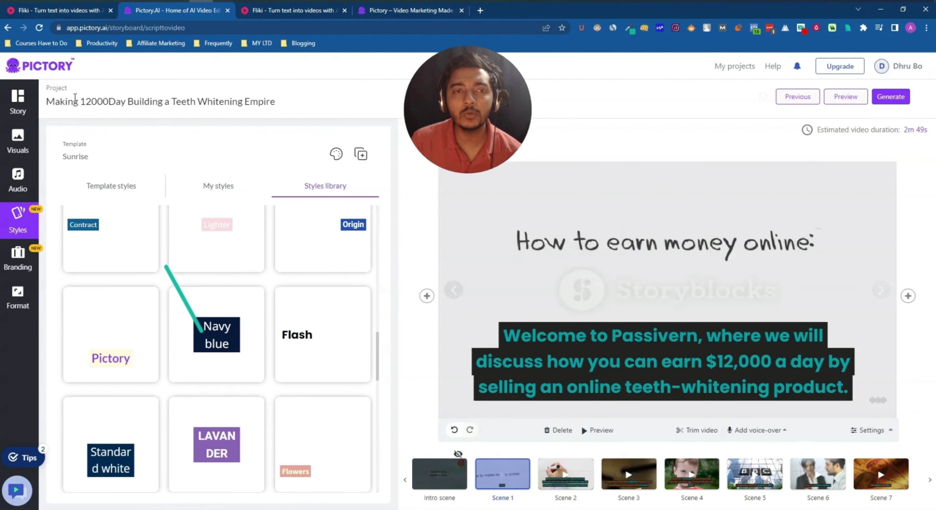
Switch to Fliki and move the preview to 00:01 to view the title section's subtitle.
{"action": "left_click", "coordinate": [59, 10]}
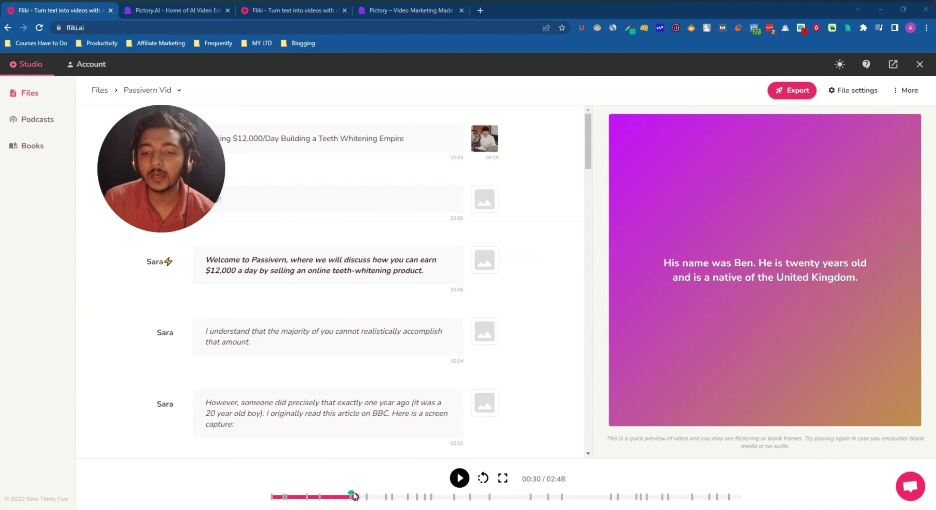
{"action": "left_click_drag", "start_coordinate": [351, 497], "coordinate": [272, 498]}
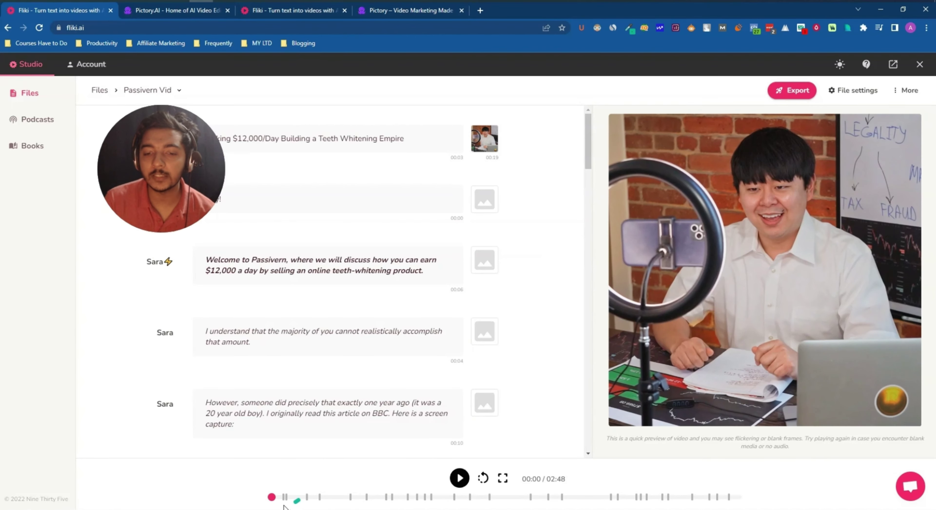
{"action": "mouse_move", "coordinate": [275, 498]}
{"action": "left_mouse_down"}
{"action": "mouse_move", "coordinate": [678, 497]}
{"action": "mouse_move", "coordinate": [276, 498]}
{"action": "left_mouse_up"}
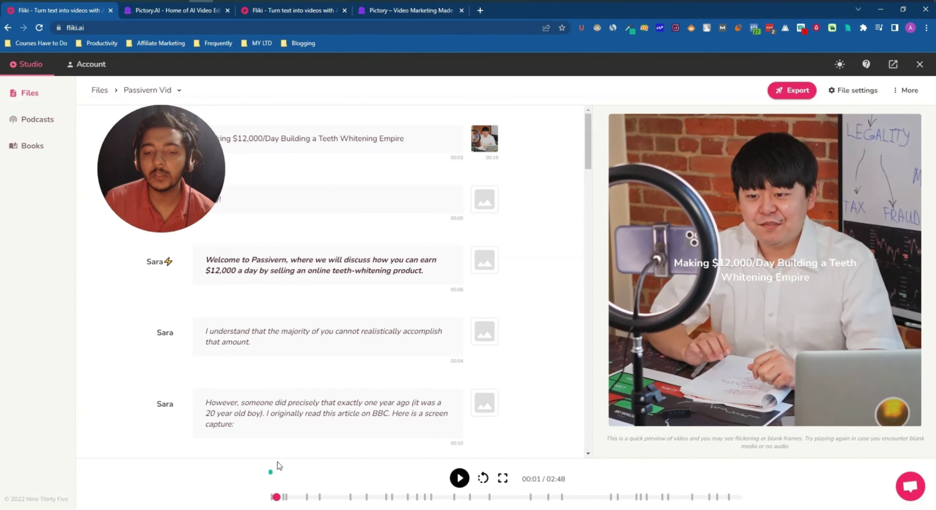
In the file settings, keep the subtitle font size at Medium and set the subtitle placement to Bottom.
{"action": "left_click", "coordinate": [844, 92]}
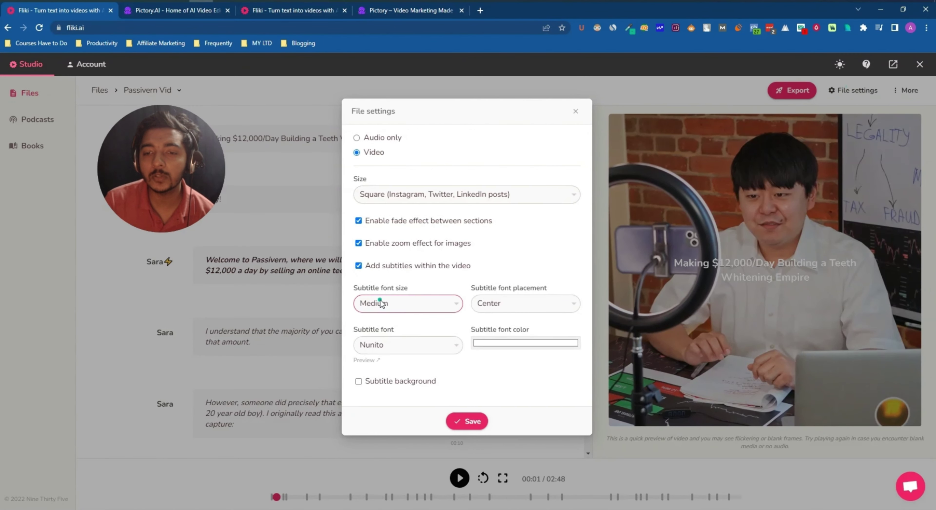
{"action": "left_click", "coordinate": [387, 310]}
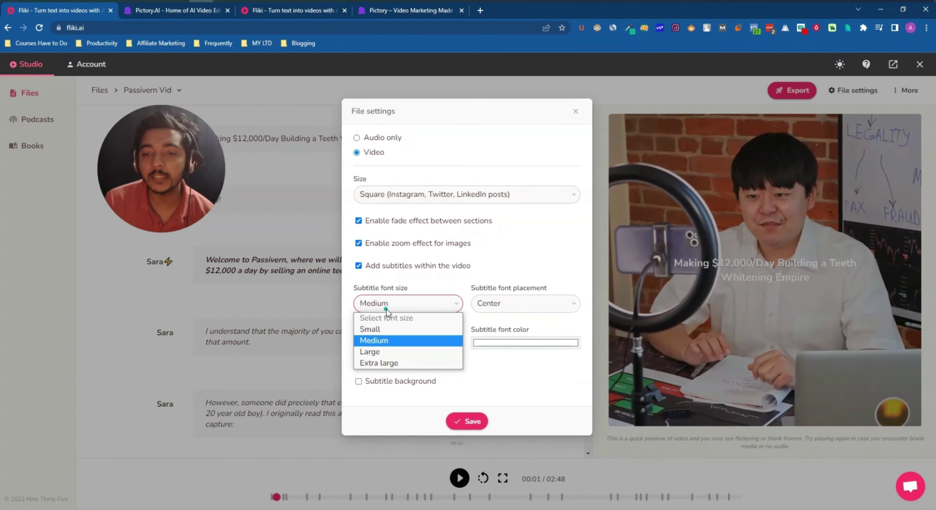
{"action": "left_click", "coordinate": [387, 342]}
{"action": "left_click", "coordinate": [490, 308]}
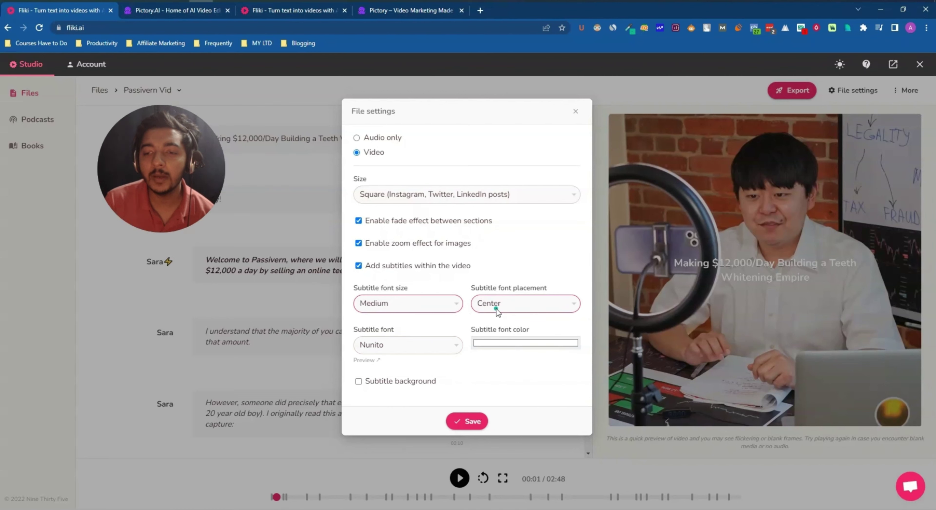
{"action": "left_click", "coordinate": [496, 309]}
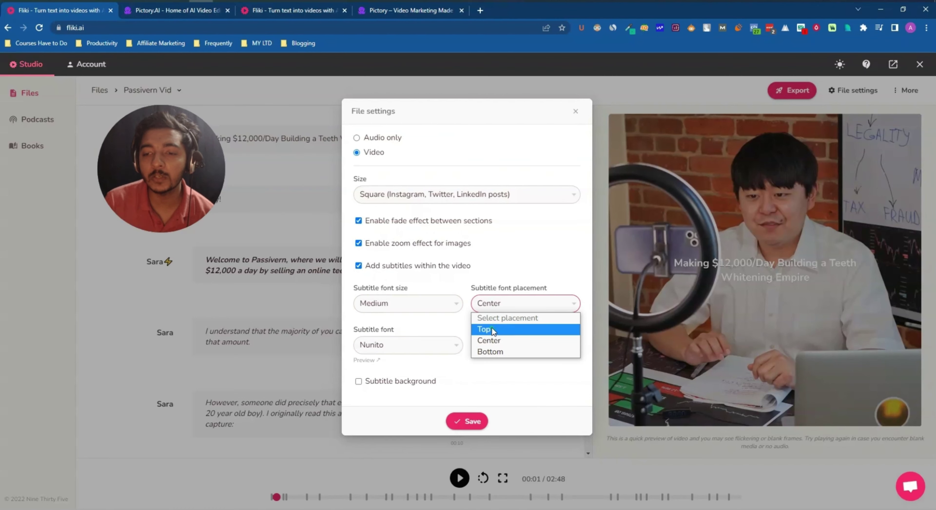
{"action": "left_click", "coordinate": [491, 353]}
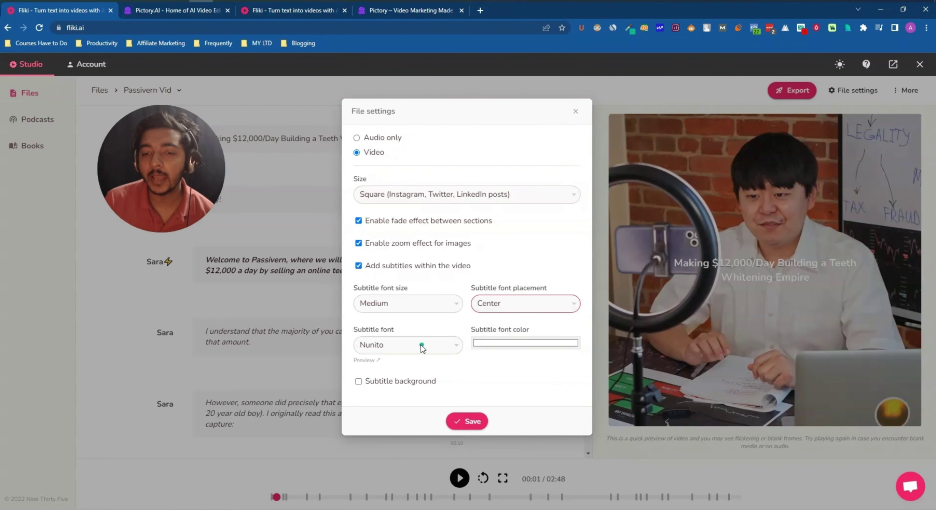
Browse the fonts available for the video's subtitles.
{"action": "left_click", "coordinate": [413, 345]}
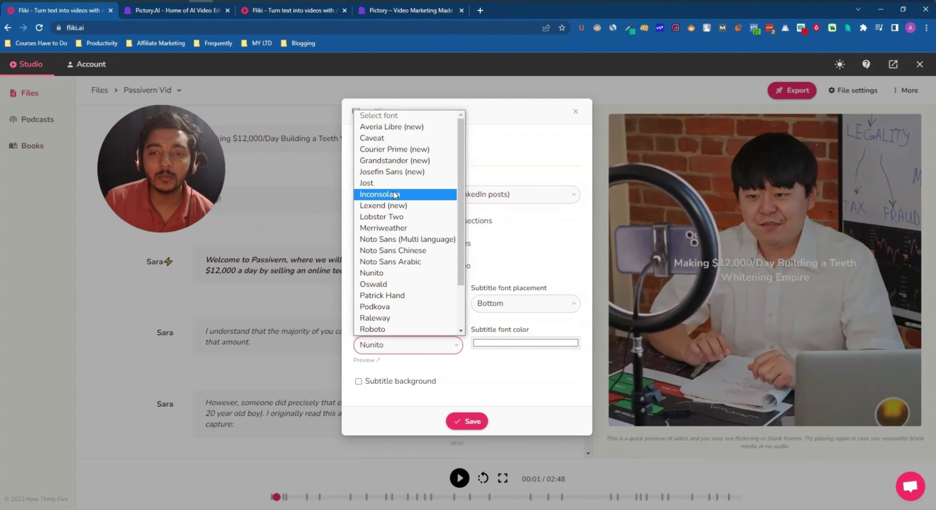
{"action": "scroll", "coordinate": [391, 255], "scroll_direction": "down", "scroll_amount": 2}
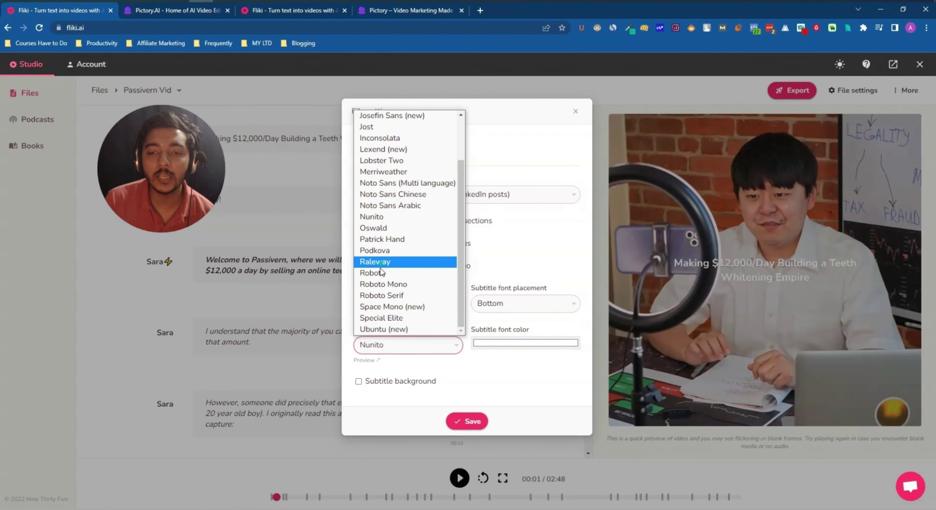
{"action": "left_click", "coordinate": [391, 273]}
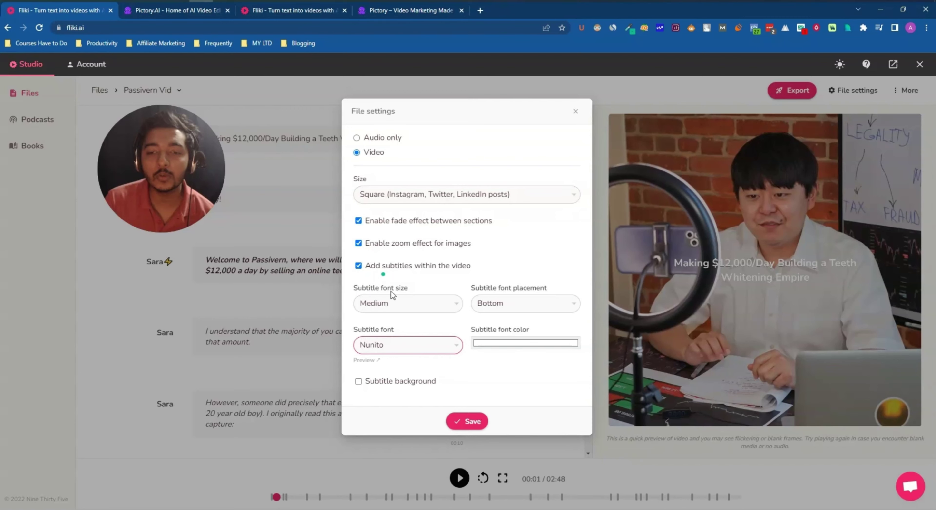
Darken the subtitle font color to near-black (RGB 9, 1, 1) in the file settings.
{"action": "left_click", "coordinate": [495, 341]}
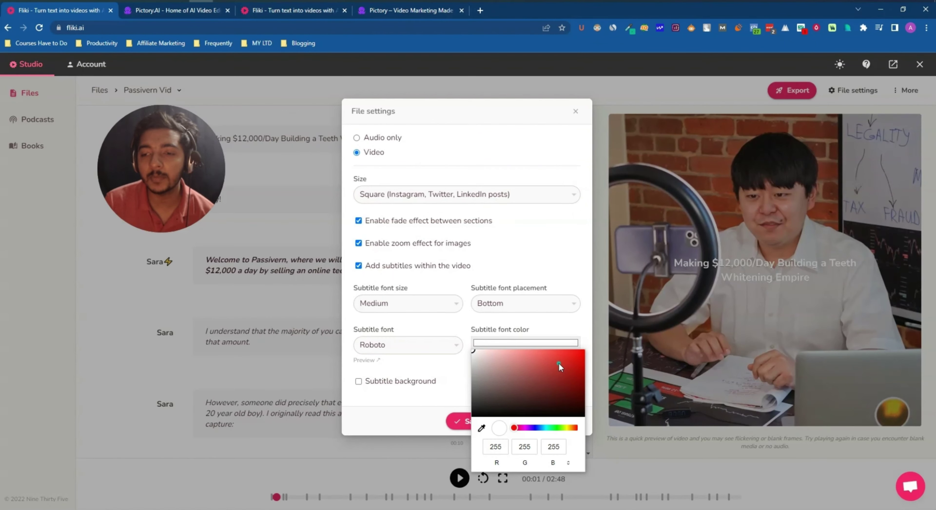
{"action": "left_click", "coordinate": [556, 408]}
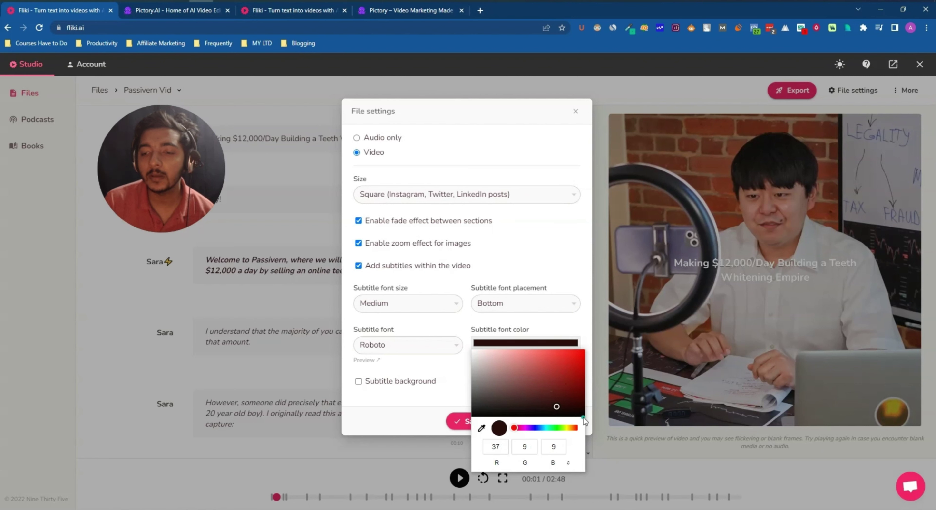
{"action": "left_click", "coordinate": [561, 410]}
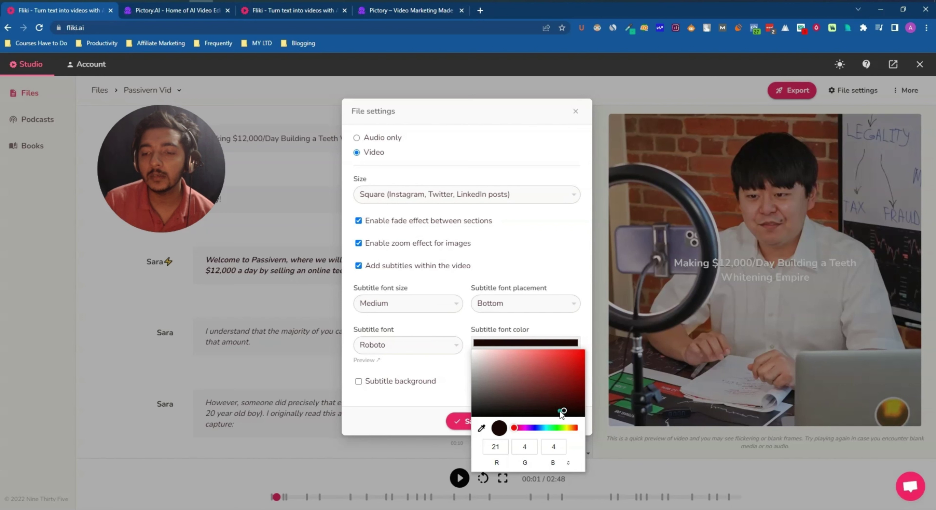
{"action": "left_click", "coordinate": [581, 415]}
{"action": "left_click", "coordinate": [582, 415]}
{"action": "left_click", "coordinate": [582, 415]}
{"action": "left_click", "coordinate": [583, 415]}
{"action": "left_click", "coordinate": [563, 407]}
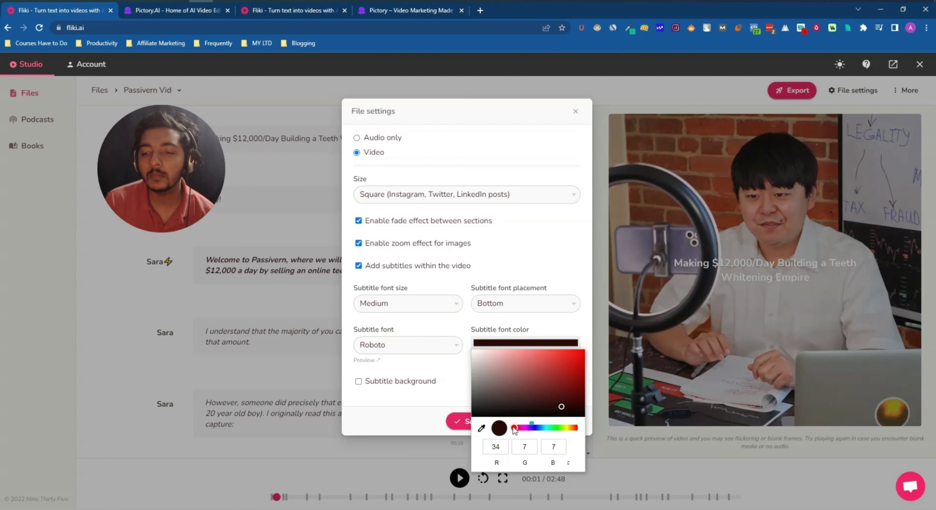
{"action": "left_click", "coordinate": [566, 409]}
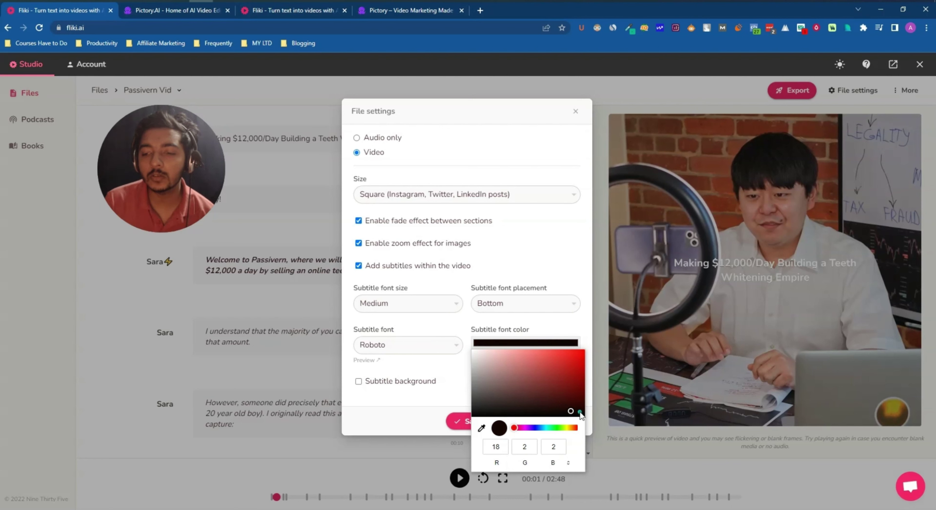
{"action": "left_click", "coordinate": [578, 413]}
{"action": "left_click", "coordinate": [582, 416]}
{"action": "left_click", "coordinate": [456, 332]}
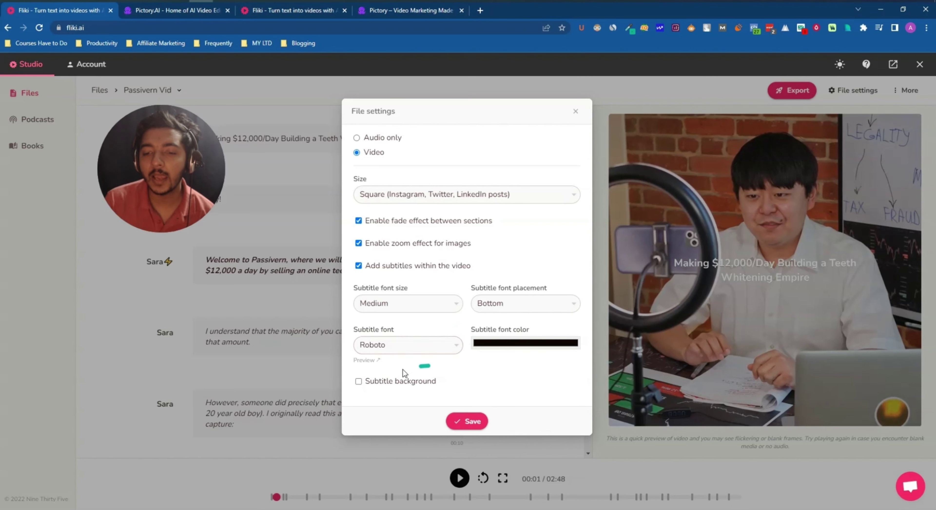
Enable the subtitle background, set the subtitle font color to near-white (RGB 247, 247, 247), and save the file settings.
{"action": "left_click", "coordinate": [359, 382]}
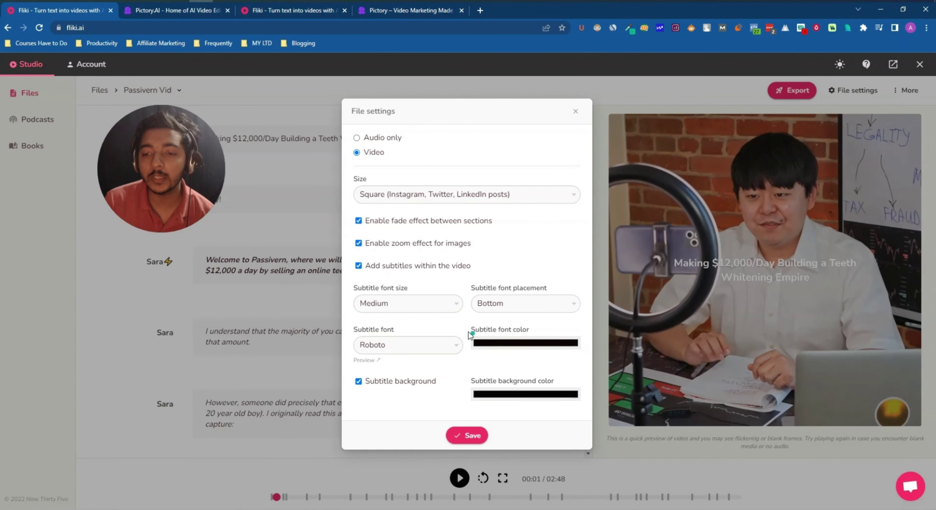
{"action": "left_click_drag", "start_coordinate": [472, 331], "coordinate": [508, 340]}
{"action": "left_click", "coordinate": [527, 343]}
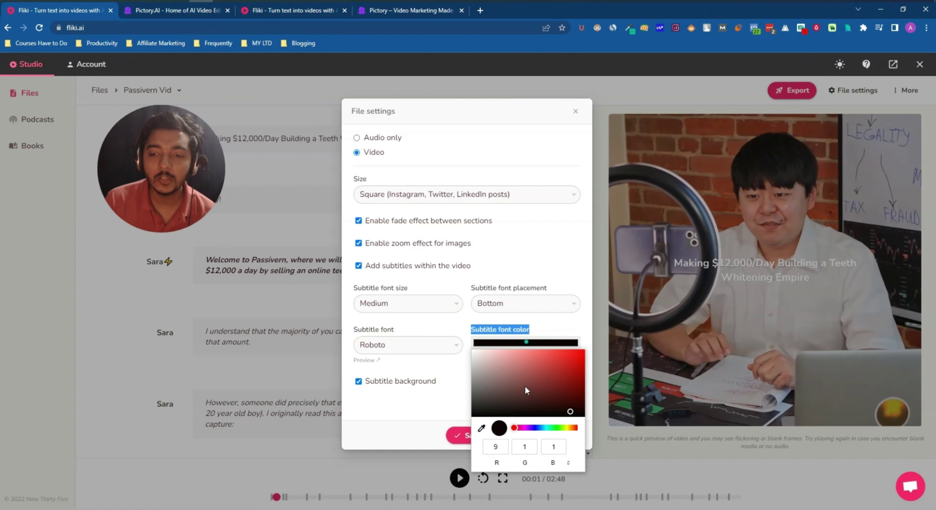
{"action": "left_click", "coordinate": [440, 395]}
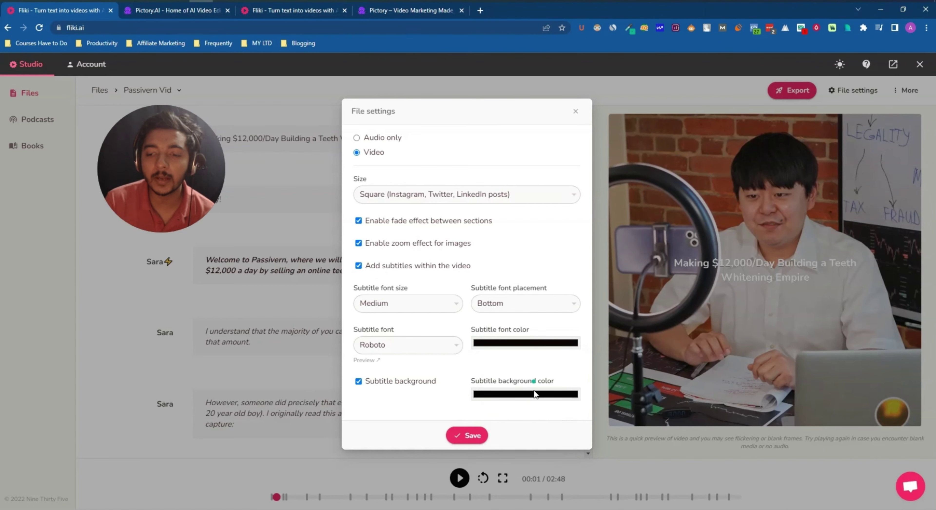
{"action": "left_click", "coordinate": [528, 345]}
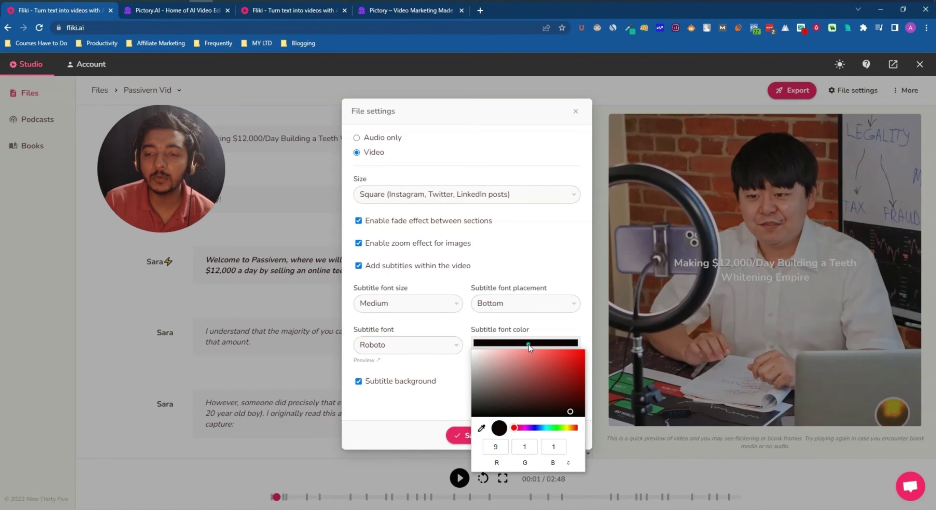
{"action": "left_click", "coordinate": [475, 353]}
{"action": "left_click", "coordinate": [471, 352]}
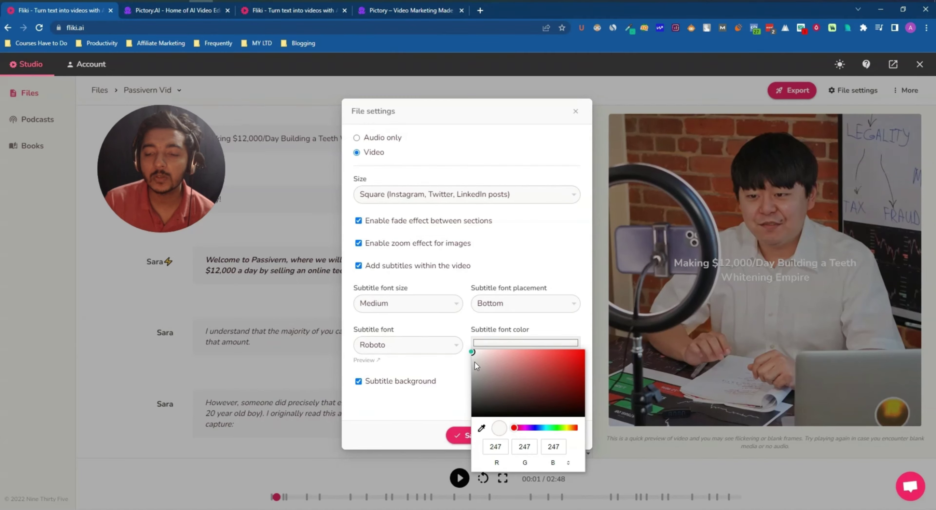
{"action": "left_click", "coordinate": [450, 371]}
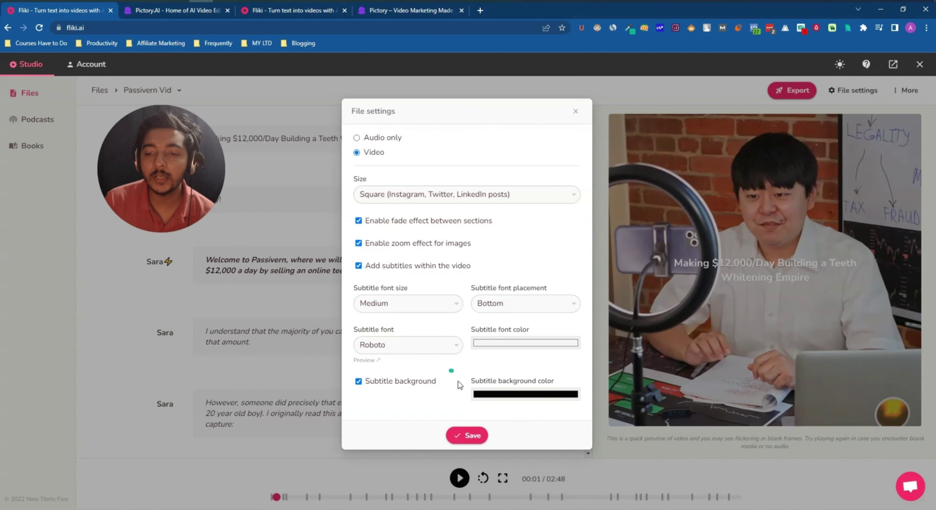
{"action": "left_click", "coordinate": [466, 434]}
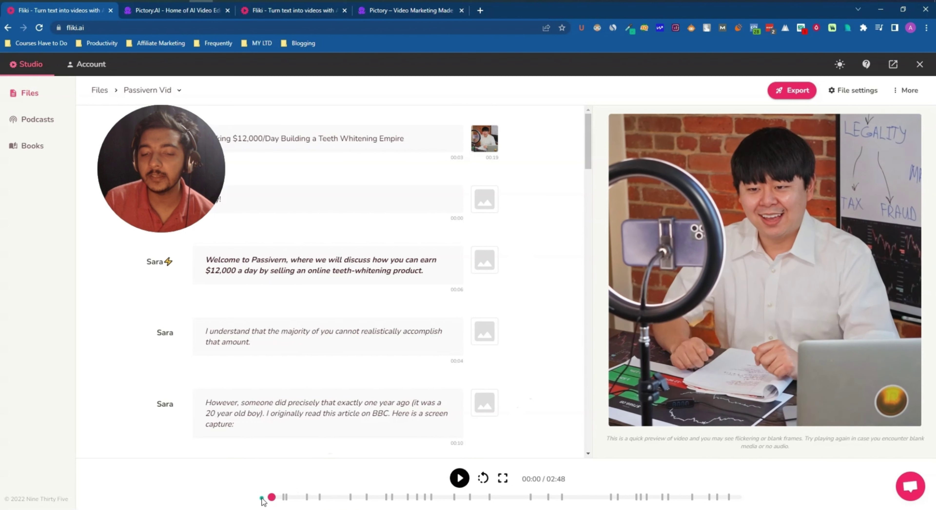
Play the video preview from the start to about 00:22 to check the restyled subtitles.
{"action": "left_click", "coordinate": [465, 478]}
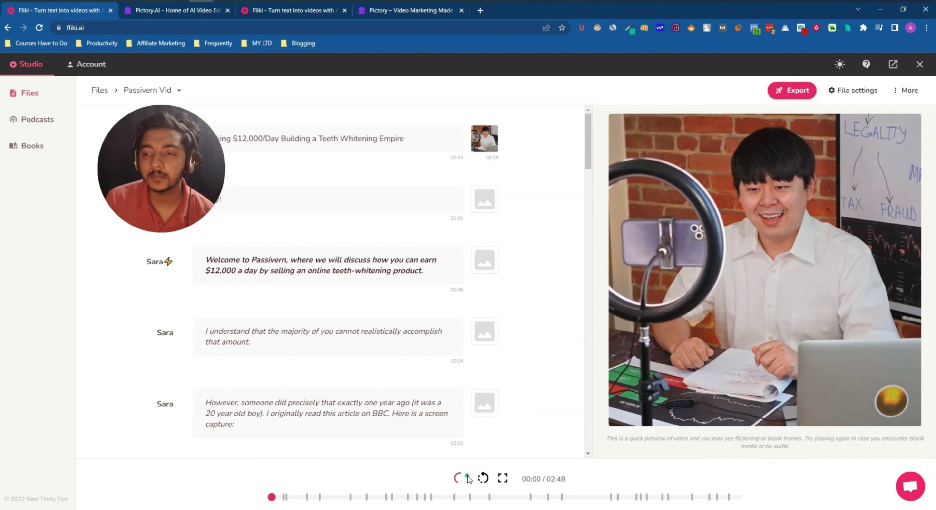
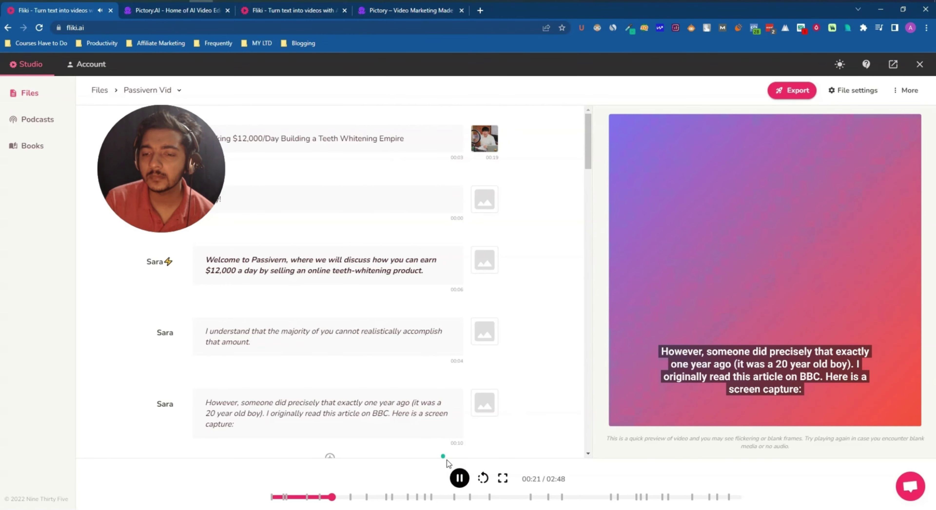
{"action": "left_click", "coordinate": [459, 478]}
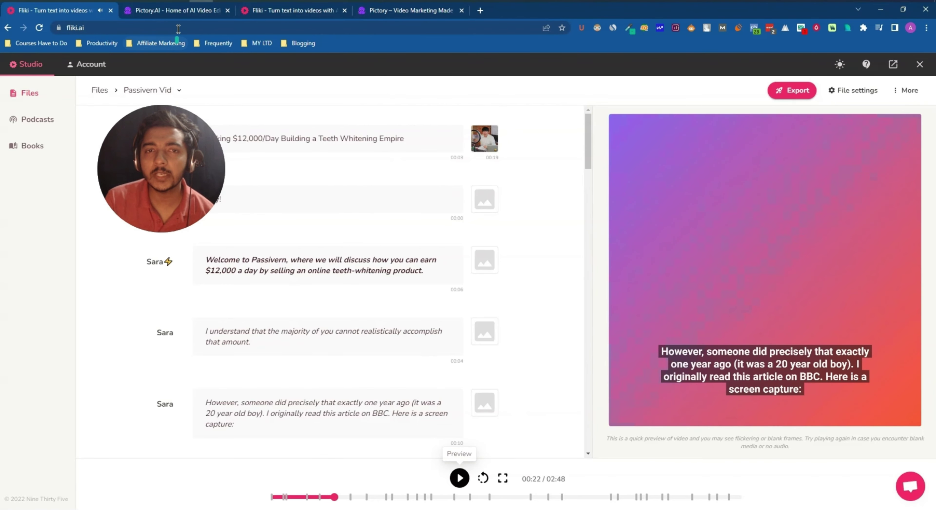
Switch to Pictory and add the Navy blue style from the library to the Sunrise template, declining the upgrade offer.
{"action": "key", "text": "ctrl+Tab"}
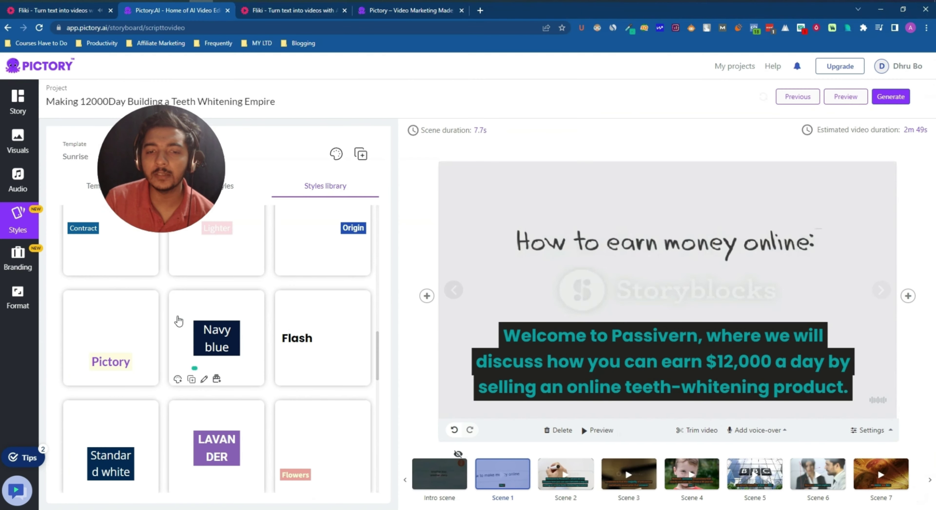
{"action": "mouse_move", "coordinate": [305, 320]}
{"action": "mouse_move", "coordinate": [216, 336]}
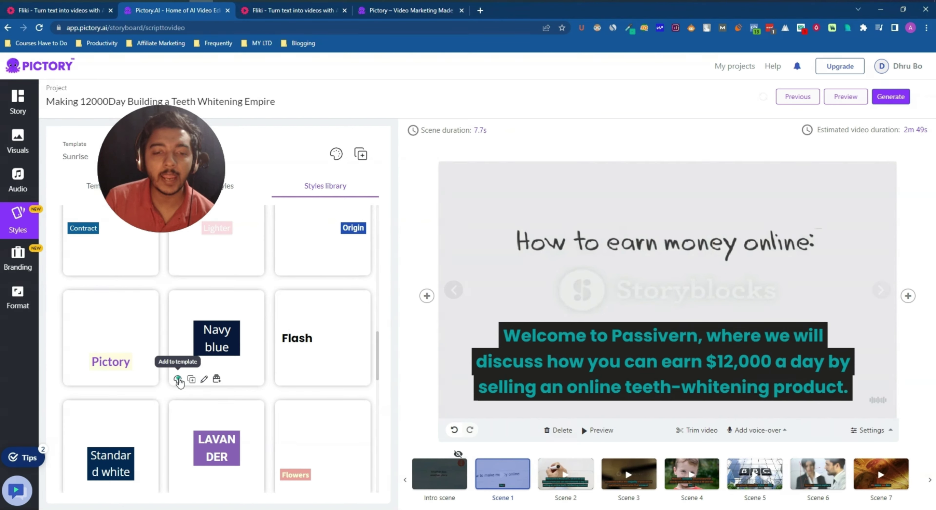
{"action": "left_click", "coordinate": [178, 379]}
{"action": "left_click_drag", "start_coordinate": [154, 196], "coordinate": [526, 100]}
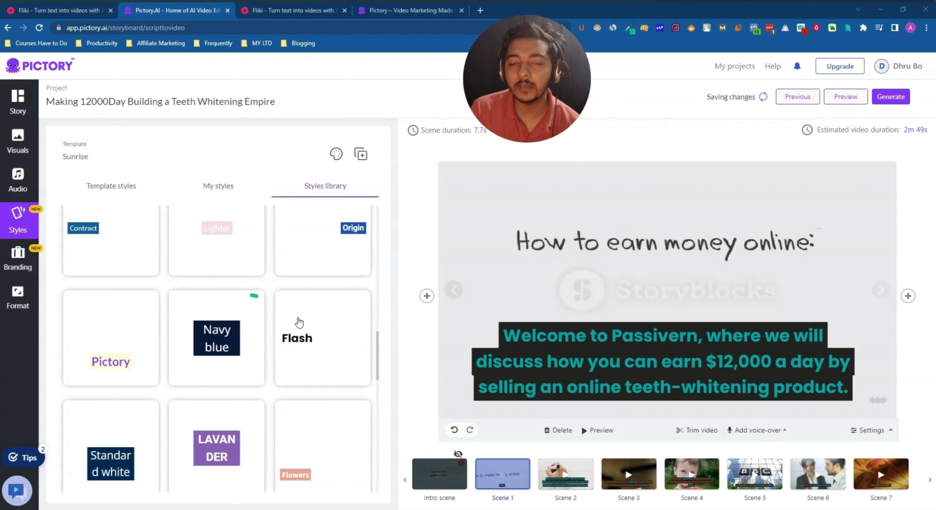
{"action": "left_click", "coordinate": [312, 337]}
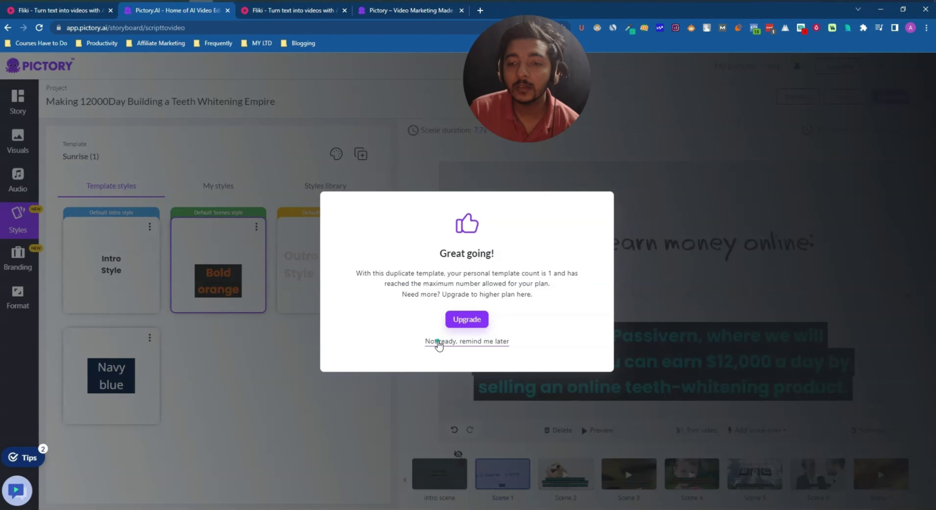
{"action": "left_click", "coordinate": [438, 346]}
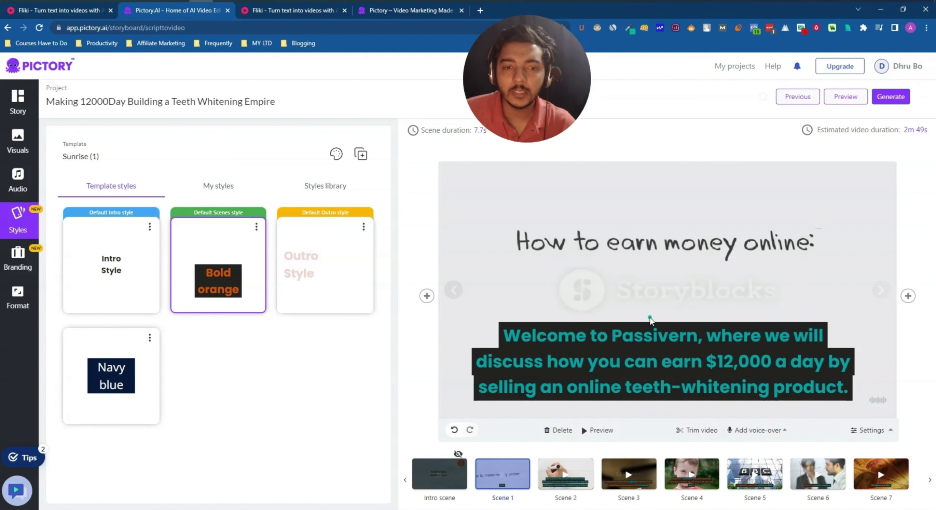
Apply the Navy blue template style to all scenes and preview scene 2.
{"action": "left_click", "coordinate": [150, 337]}
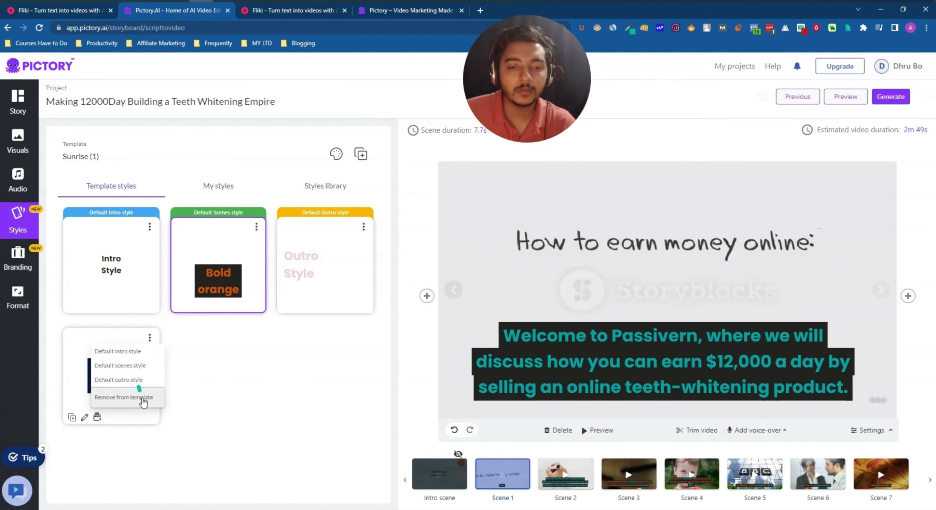
{"action": "left_click", "coordinate": [182, 396]}
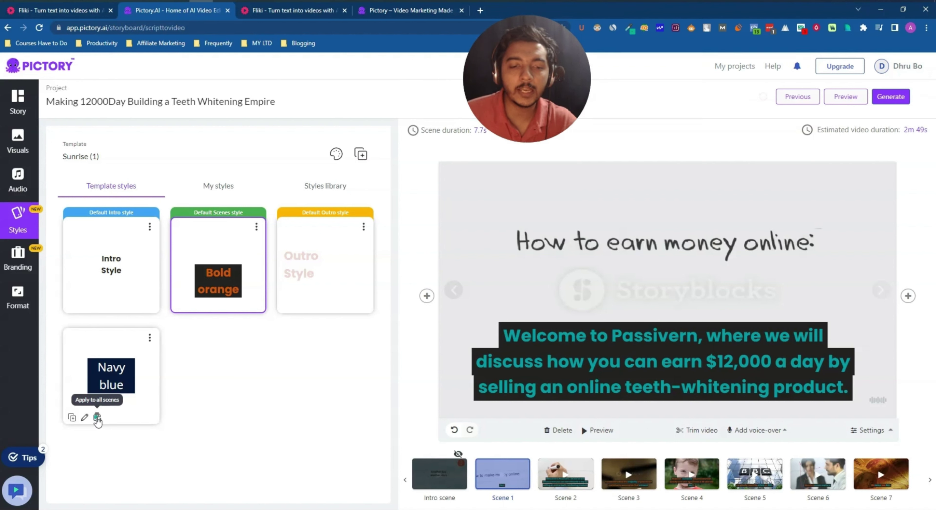
{"action": "left_click", "coordinate": [98, 418]}
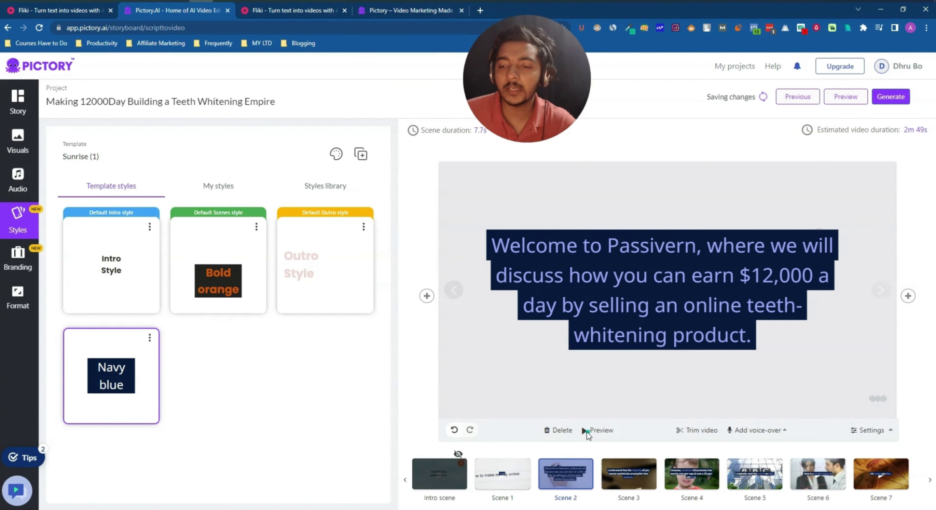
{"action": "left_click", "coordinate": [586, 432]}
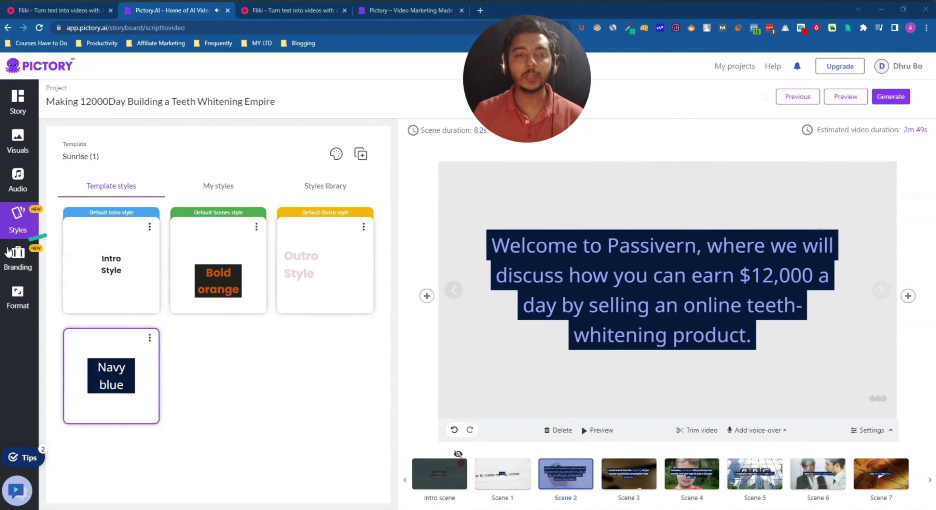
Examine the branding options for the intro, scene and outro, including visuals, logo and text settings.
{"action": "left_click", "coordinate": [11, 256]}
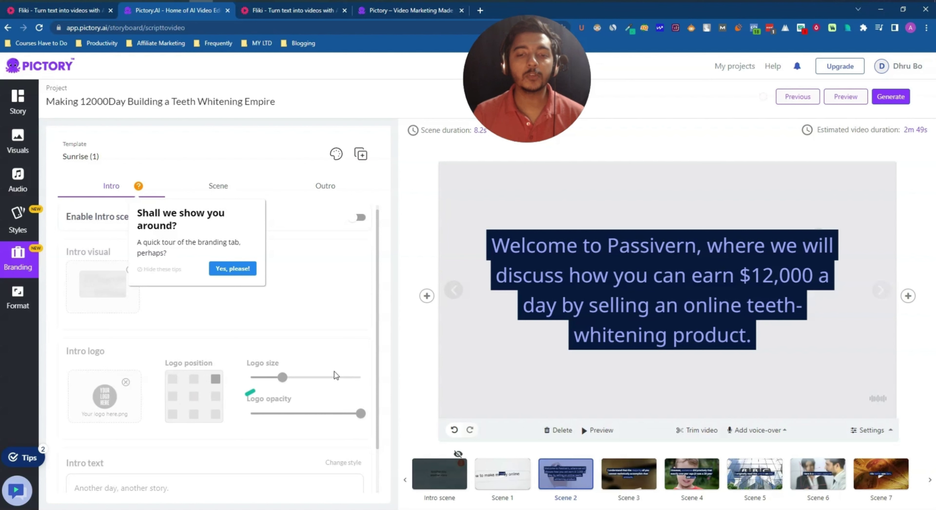
{"action": "scroll", "coordinate": [262, 417], "scroll_direction": "down", "scroll_amount": 2}
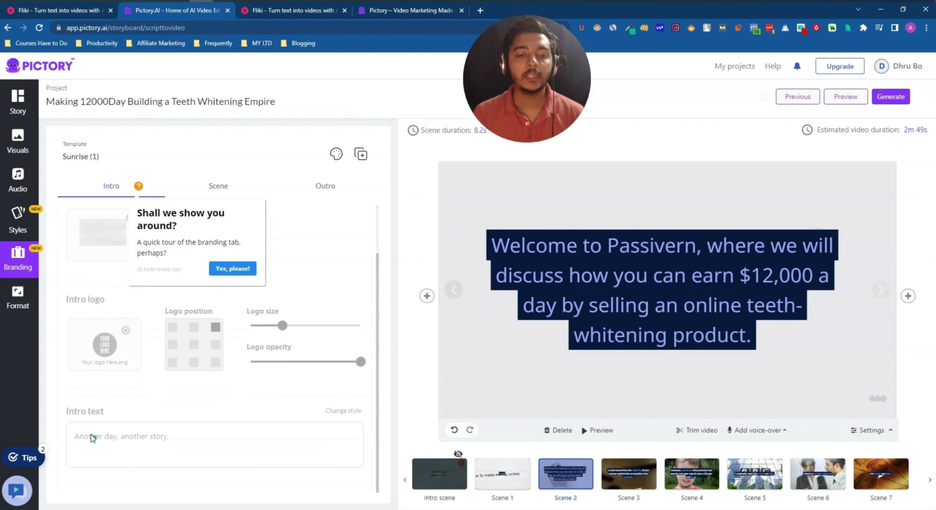
{"action": "scroll", "coordinate": [135, 424], "scroll_direction": "up", "scroll_amount": 1}
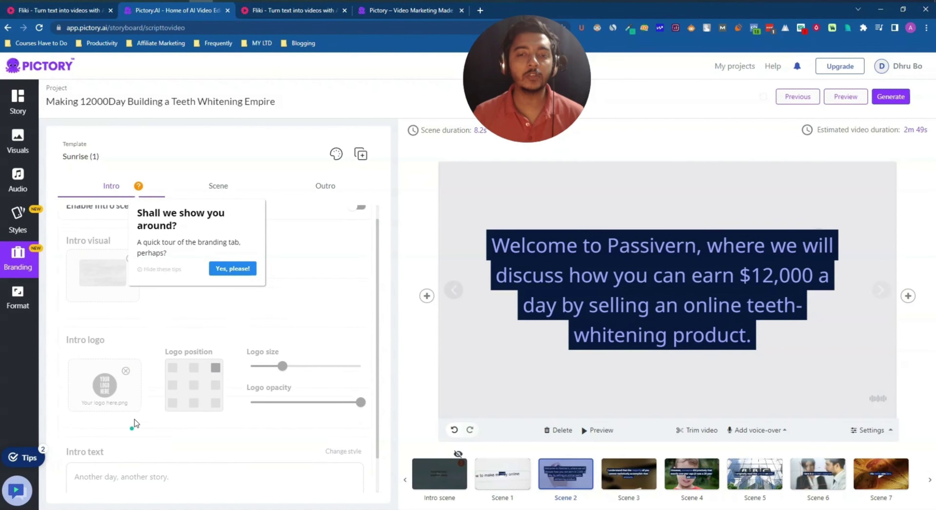
{"action": "scroll", "coordinate": [135, 423], "scroll_direction": "up", "scroll_amount": 1}
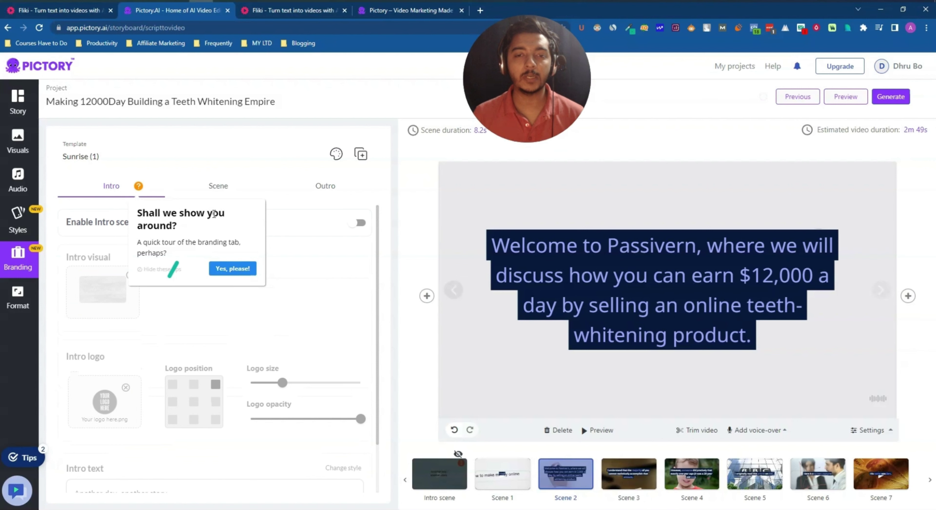
{"action": "left_click", "coordinate": [238, 186]}
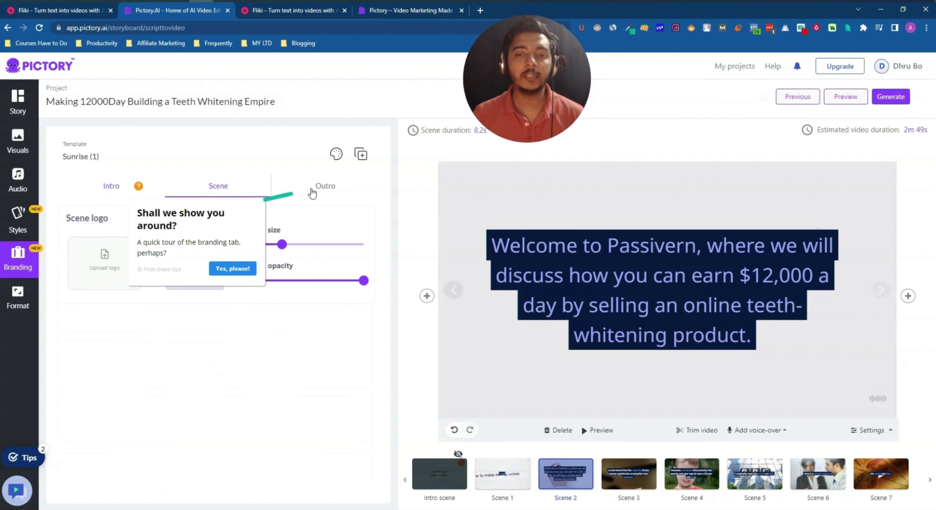
{"action": "left_click", "coordinate": [324, 185]}
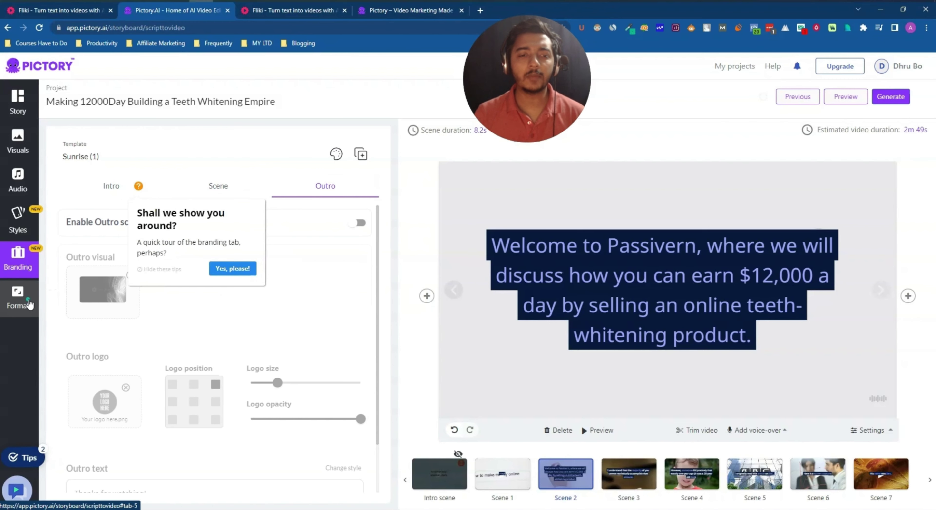
Switch to Fliki and check the video size options in the file settings, keeping Square (Instagram, Twitter, LinkedIn posts).
{"action": "left_click", "coordinate": [54, 11]}
{"action": "left_click_drag", "start_coordinate": [489, 108], "coordinate": [64, 178]}
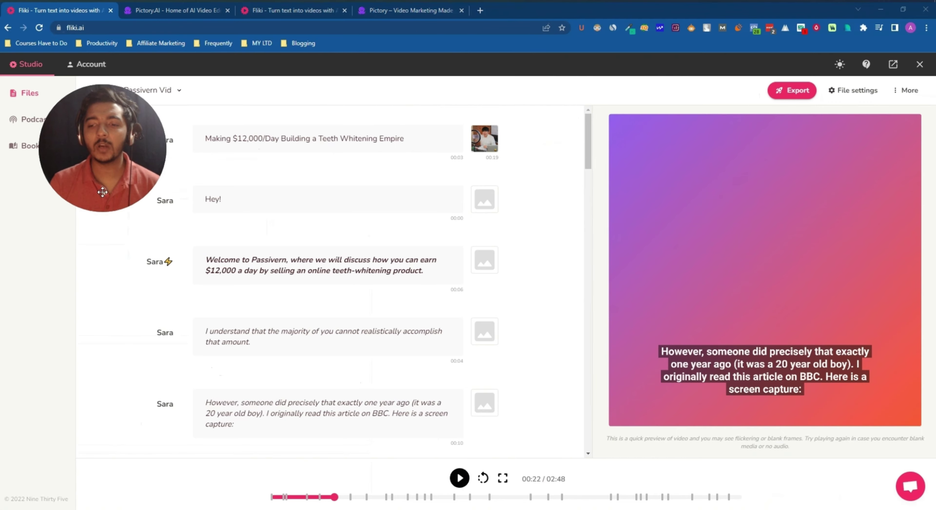
{"action": "left_click", "coordinate": [846, 91]}
{"action": "left_click", "coordinate": [396, 195]}
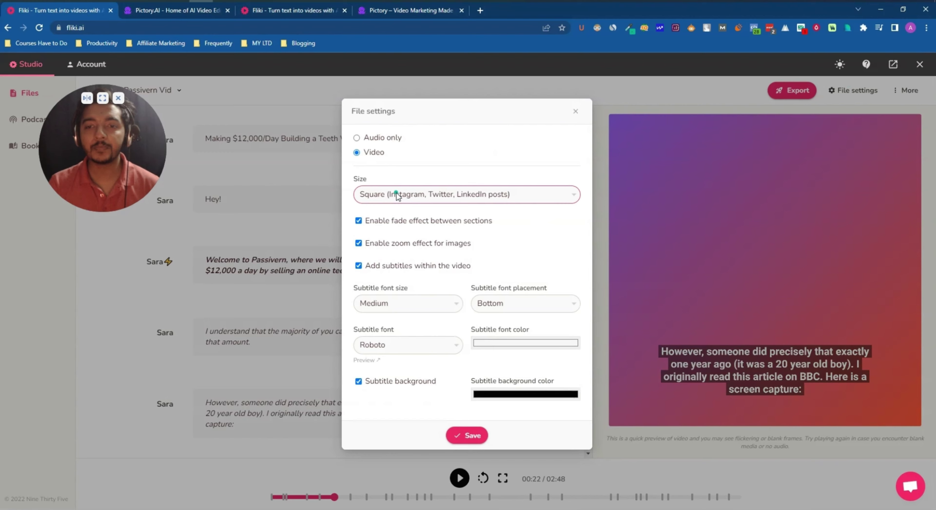
{"action": "left_click", "coordinate": [392, 196]}
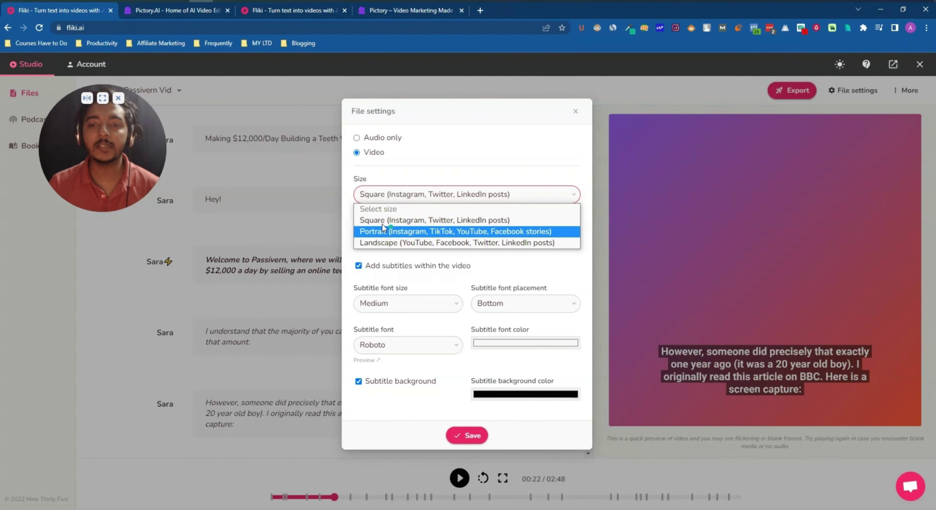
{"action": "left_click", "coordinate": [434, 181]}
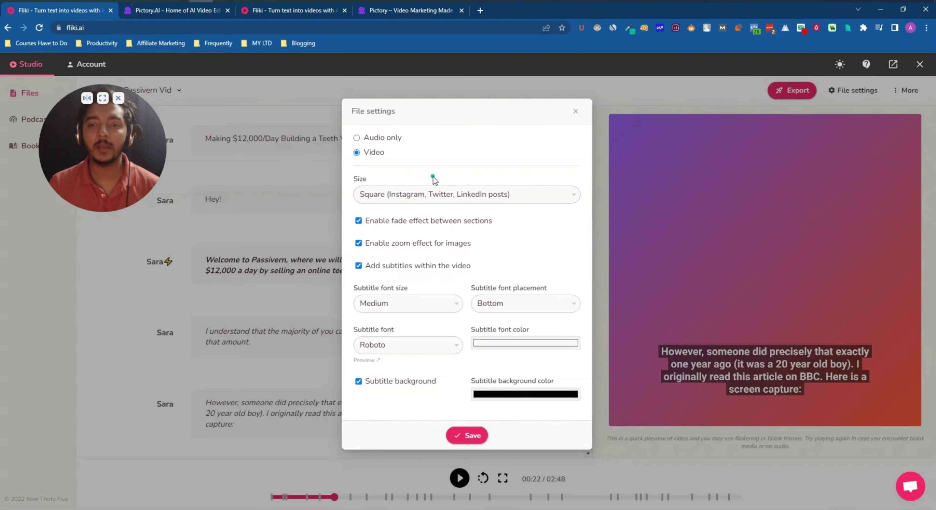
{"action": "left_click", "coordinate": [575, 111]}
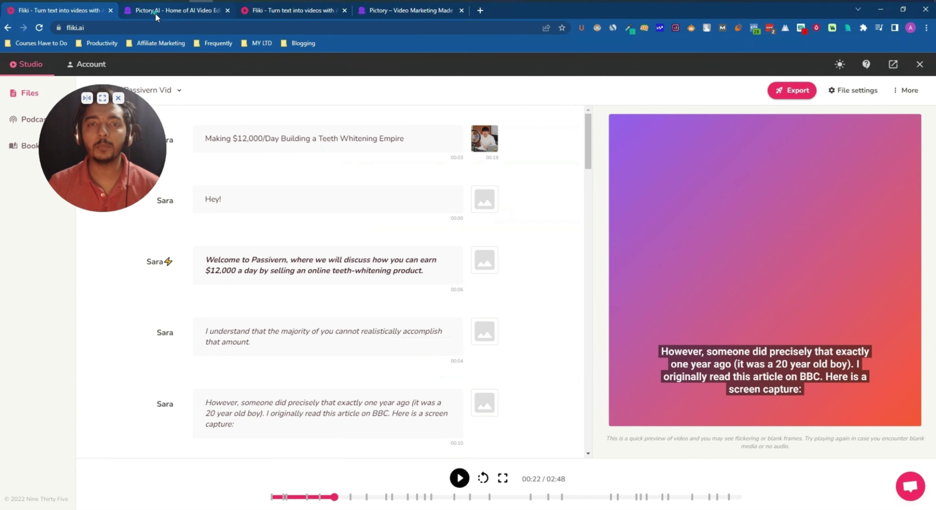
{"action": "left_click", "coordinate": [167, 11]}
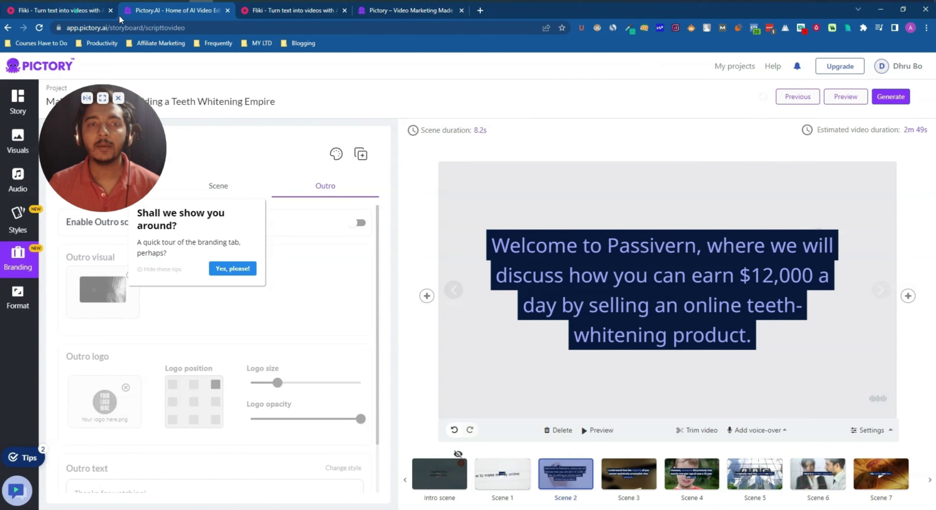
{"action": "left_click", "coordinate": [60, 11]}
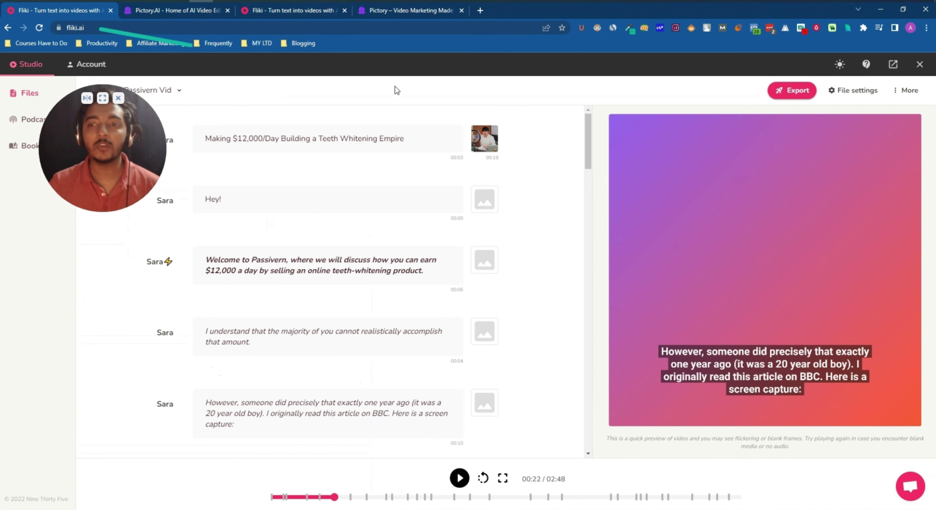
{"action": "left_click", "coordinate": [848, 94]}
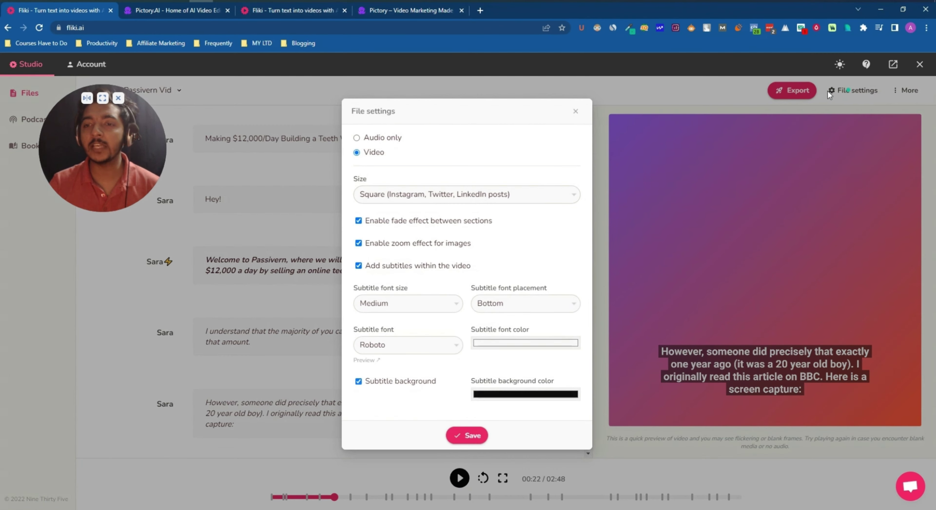
{"action": "left_click", "coordinate": [650, 146]}
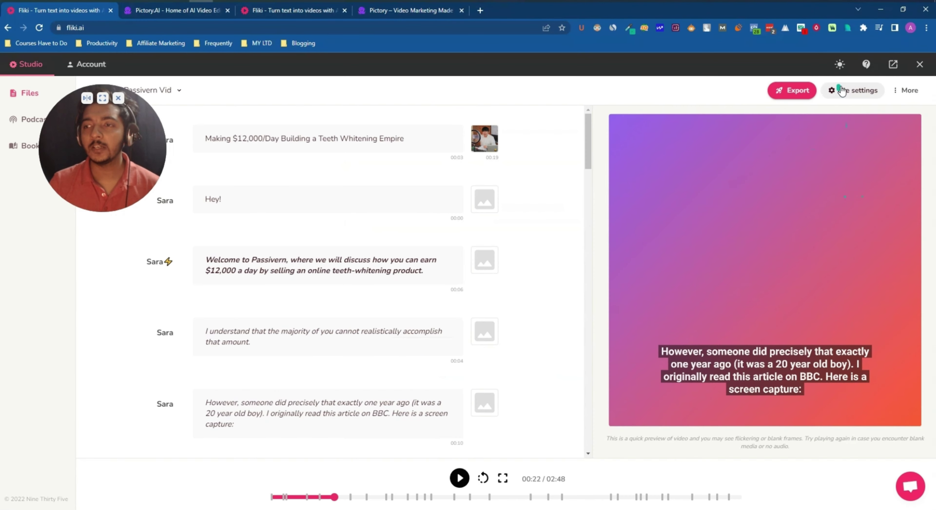
Set the Fliki video size to Portrait (Instagram, TikTok, YouTube, Facebook stories), save it, and show the opening section in the preview.
{"action": "left_click", "coordinate": [857, 90]}
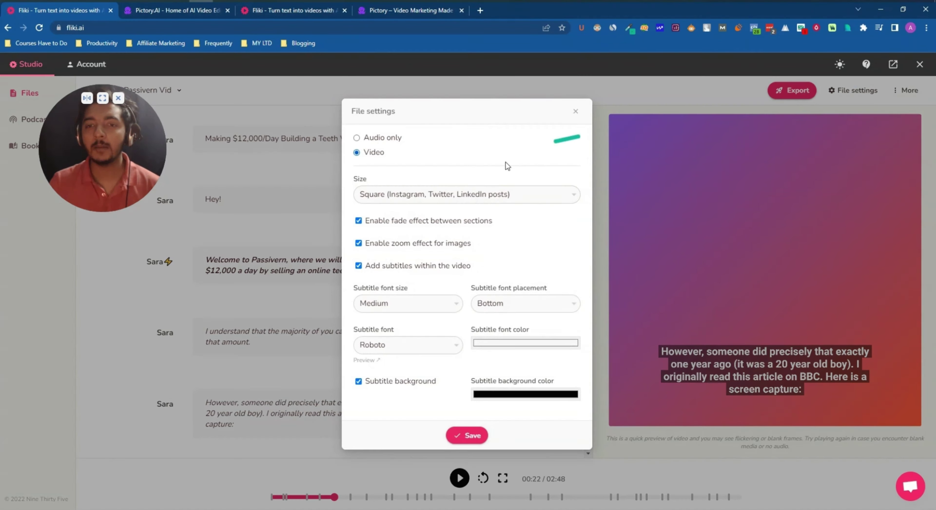
{"action": "left_click", "coordinate": [447, 194]}
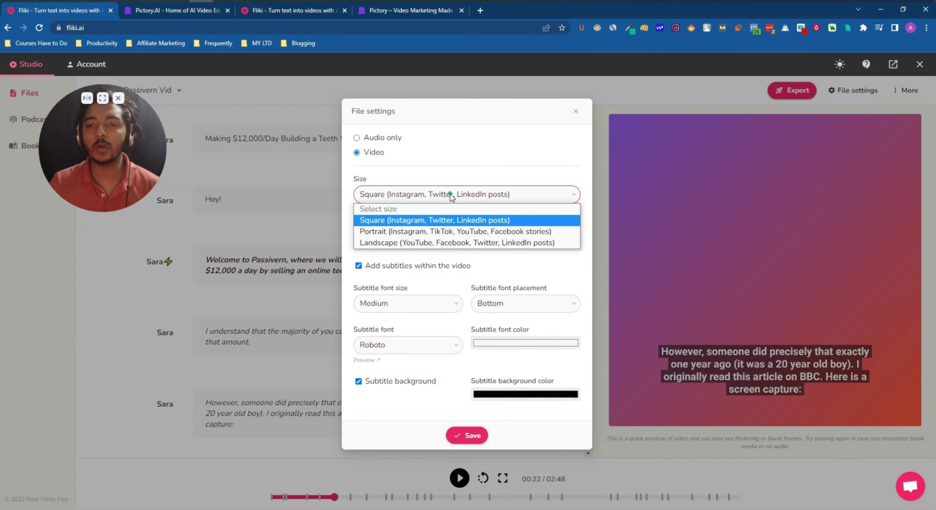
{"action": "left_click", "coordinate": [376, 233]}
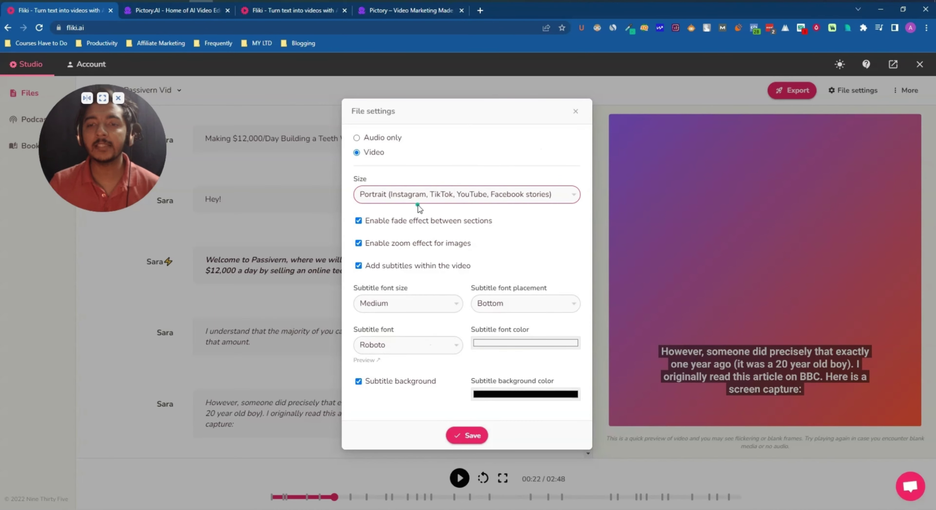
{"action": "left_click", "coordinate": [469, 435]}
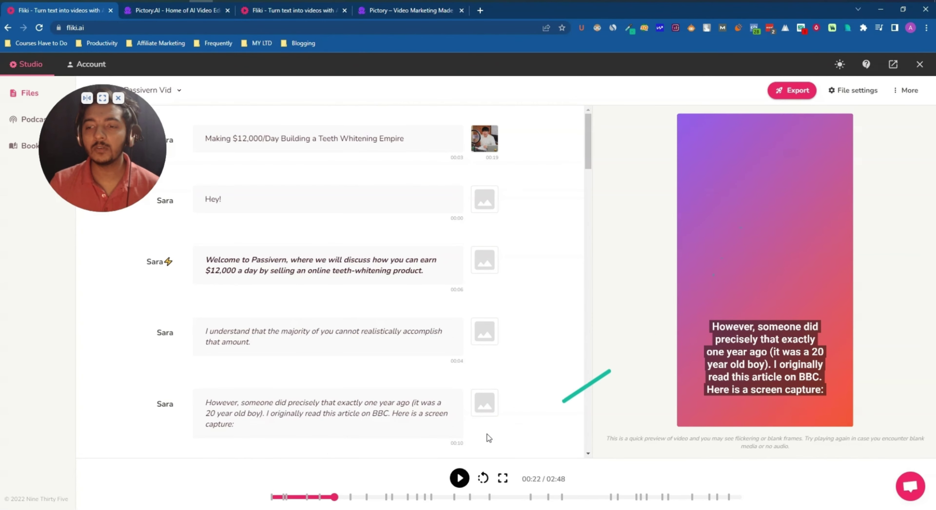
{"action": "left_click_drag", "start_coordinate": [327, 497], "coordinate": [277, 501]}
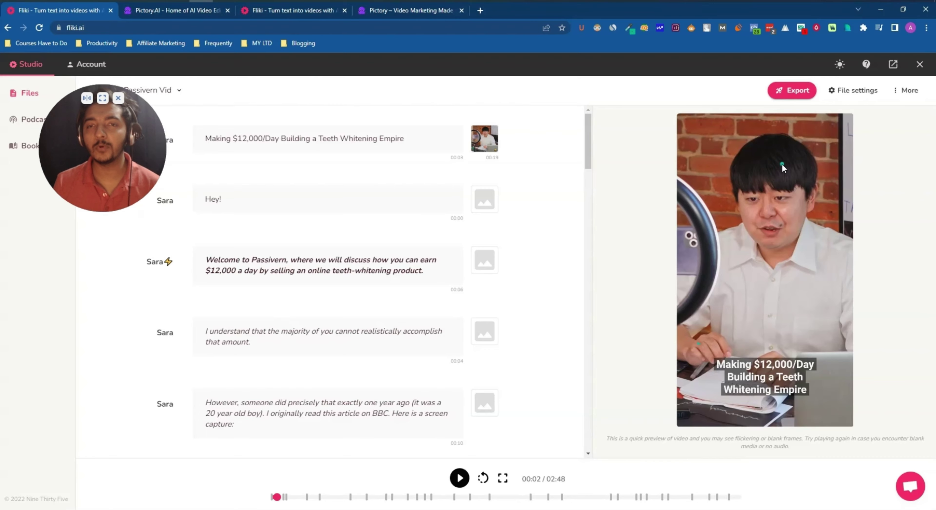
Switch to Pictory and set the video format to 9:16 Portrait at 1080p, with the generated video optimized for size.
{"action": "left_click", "coordinate": [159, 12]}
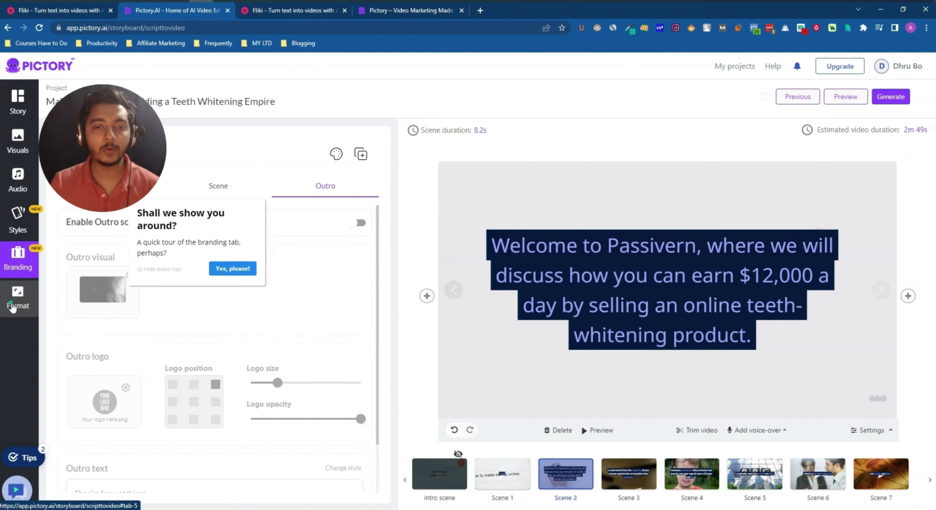
{"action": "left_click", "coordinate": [22, 301]}
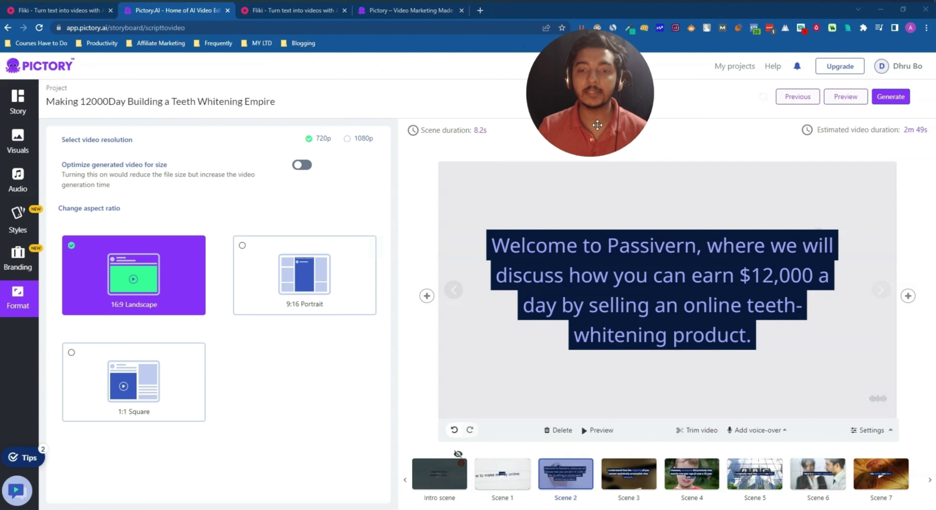
{"action": "left_click", "coordinate": [242, 245]}
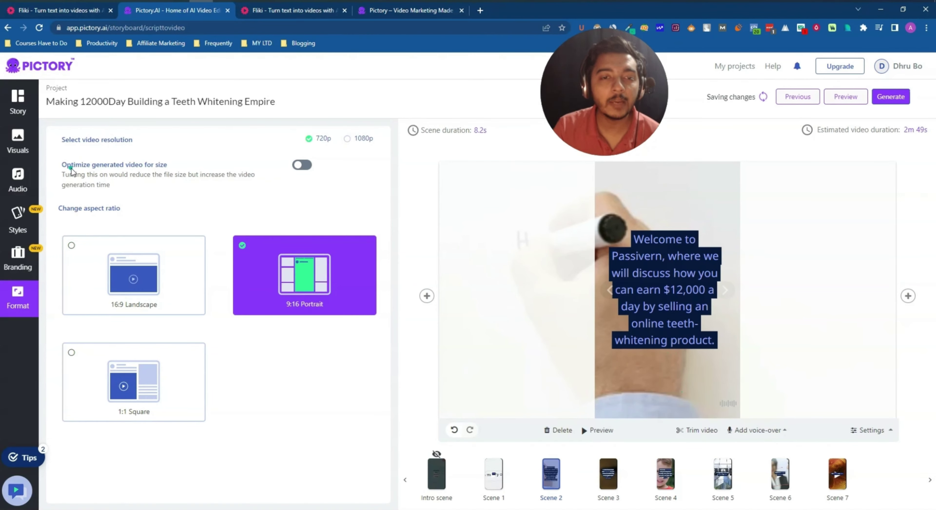
{"action": "left_click", "coordinate": [304, 166]}
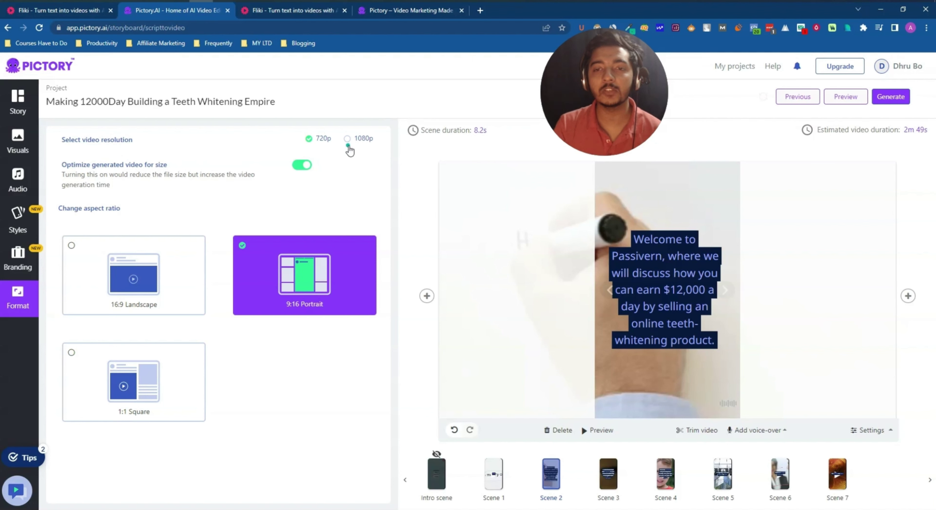
{"action": "left_click", "coordinate": [348, 139]}
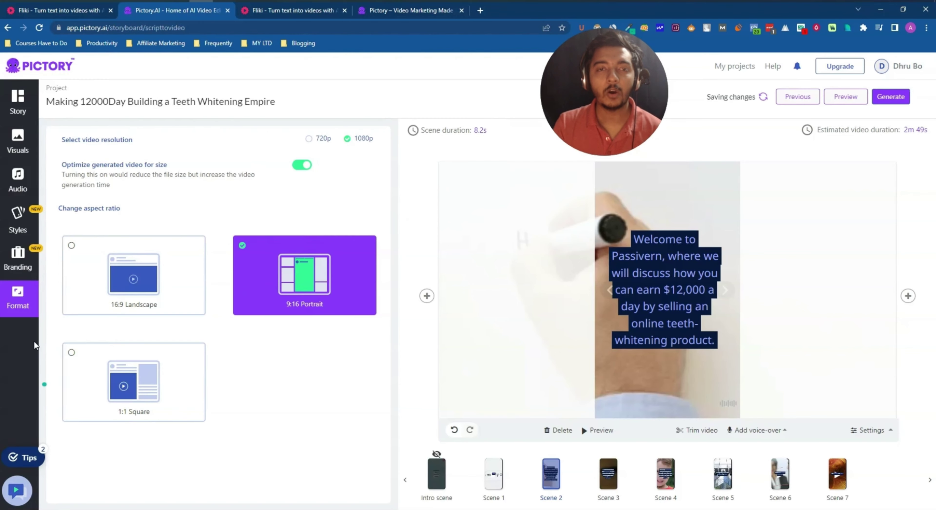
Compare Pictory's voice-over list and visuals library with the Fliki project, switching between the two apps.
{"action": "left_click", "coordinate": [57, 15]}
{"action": "left_click", "coordinate": [156, 15]}
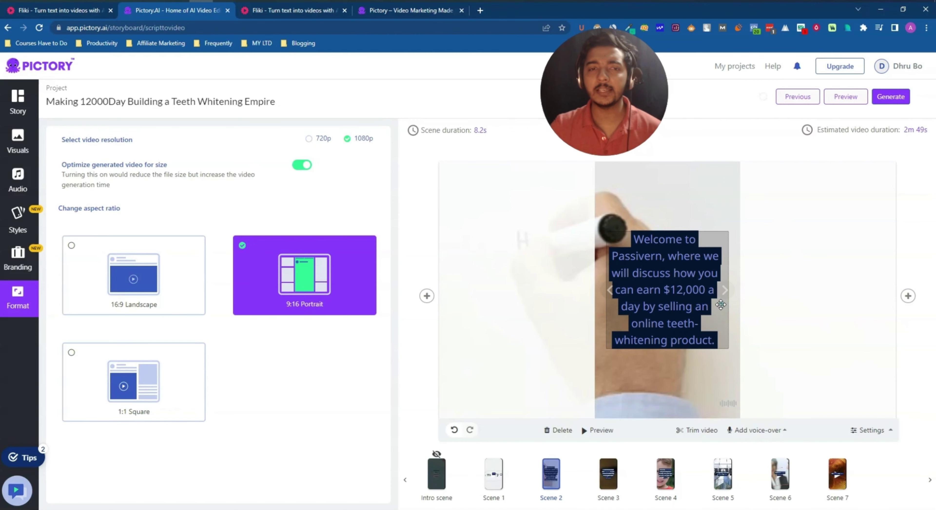
{"action": "left_click", "coordinate": [28, 185]}
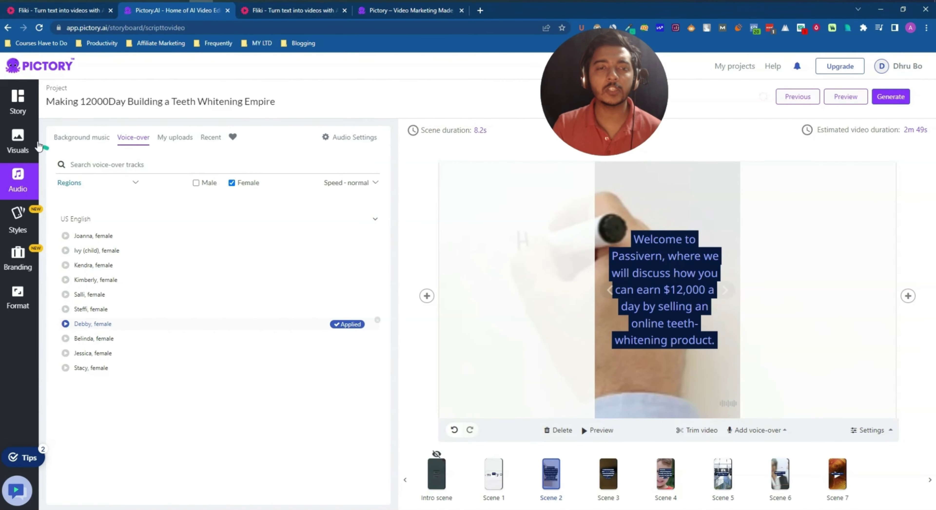
{"action": "left_click", "coordinate": [64, 11]}
{"action": "left_click", "coordinate": [147, 11]}
{"action": "left_click", "coordinate": [29, 137]}
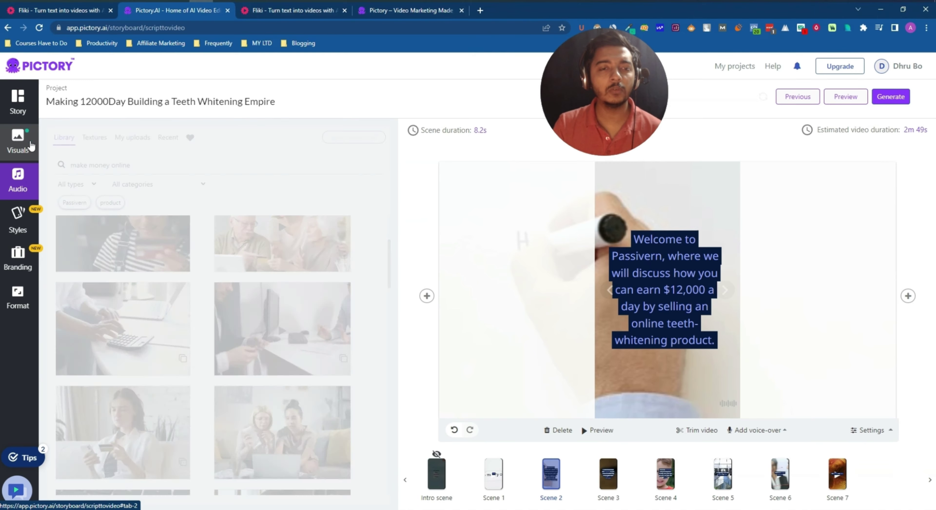
{"action": "left_click", "coordinate": [58, 16]}
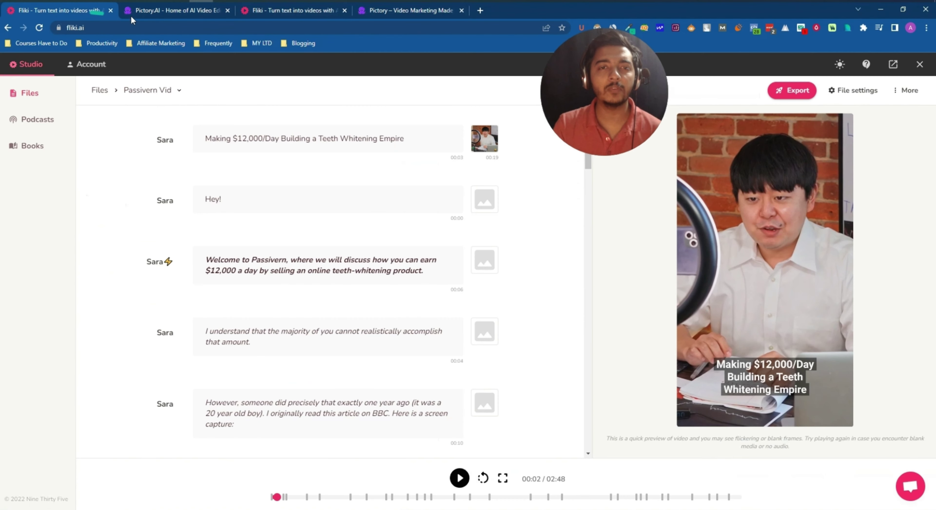
{"action": "left_click", "coordinate": [164, 12]}
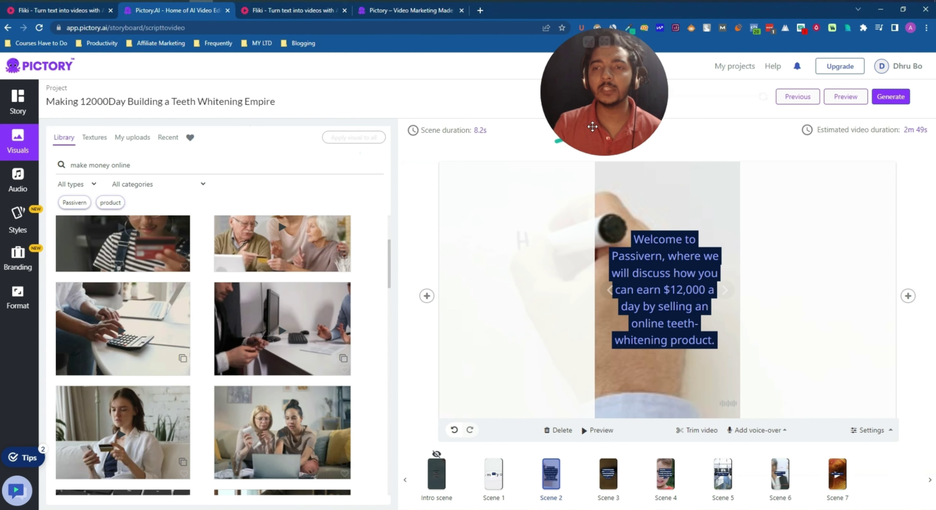
{"action": "left_click_drag", "start_coordinate": [592, 126], "coordinate": [828, 129]}
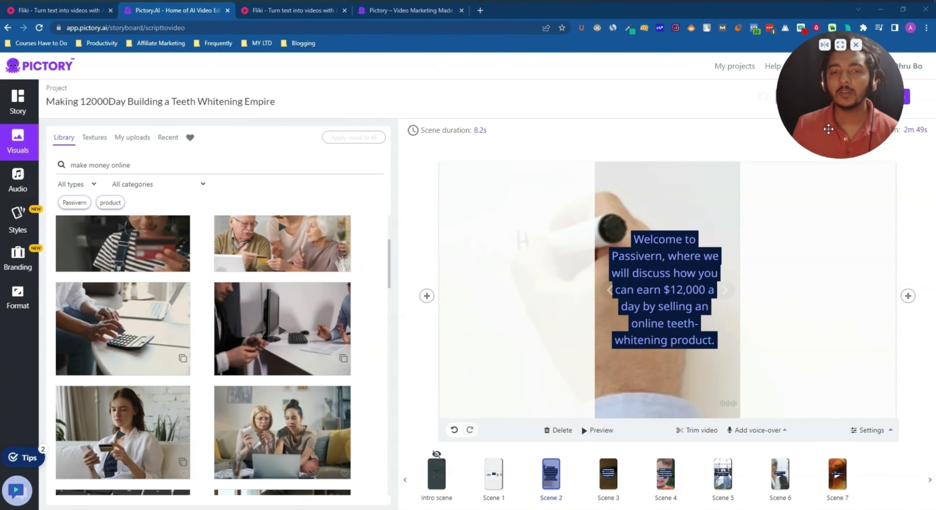
Switch to Fliki and review the script sections and their visual placeholders.
{"action": "left_click", "coordinate": [69, 11]}
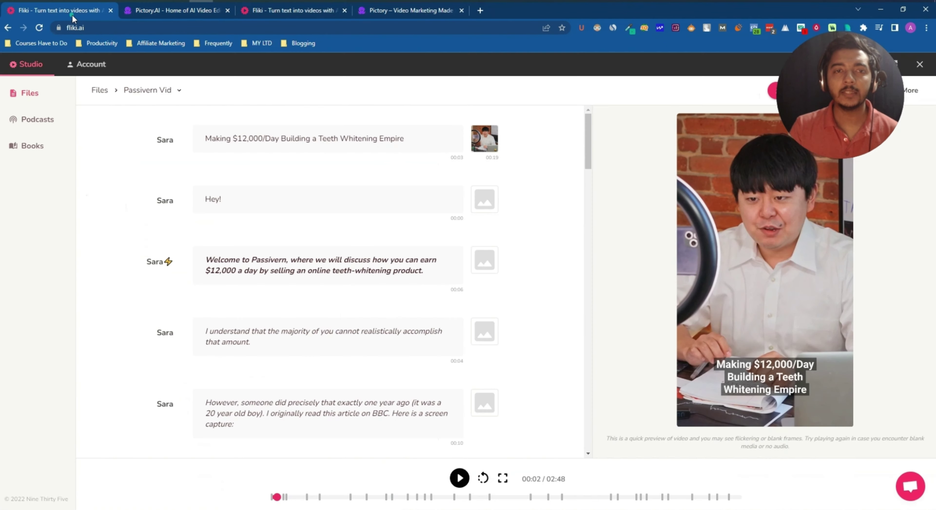
{"action": "mouse_move", "coordinate": [512, 204]}
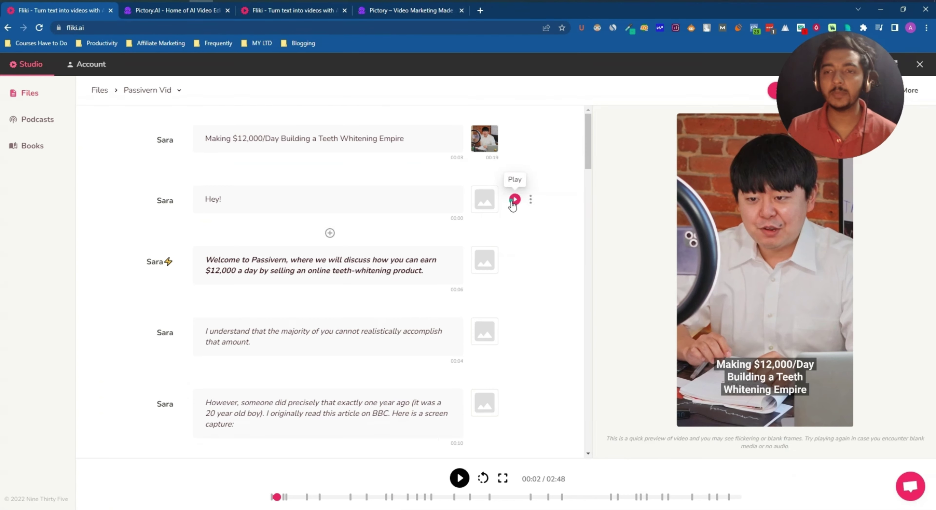
{"action": "scroll", "coordinate": [465, 236], "scroll_direction": "down", "scroll_amount": 4}
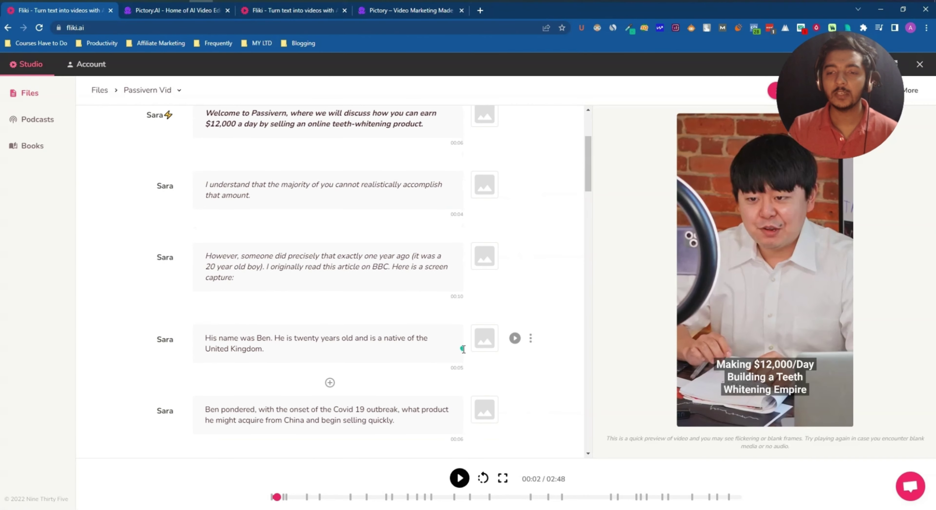
{"action": "scroll", "coordinate": [463, 353], "scroll_direction": "up", "scroll_amount": 2}
{"action": "scroll", "coordinate": [464, 351], "scroll_direction": "up", "scroll_amount": 2}
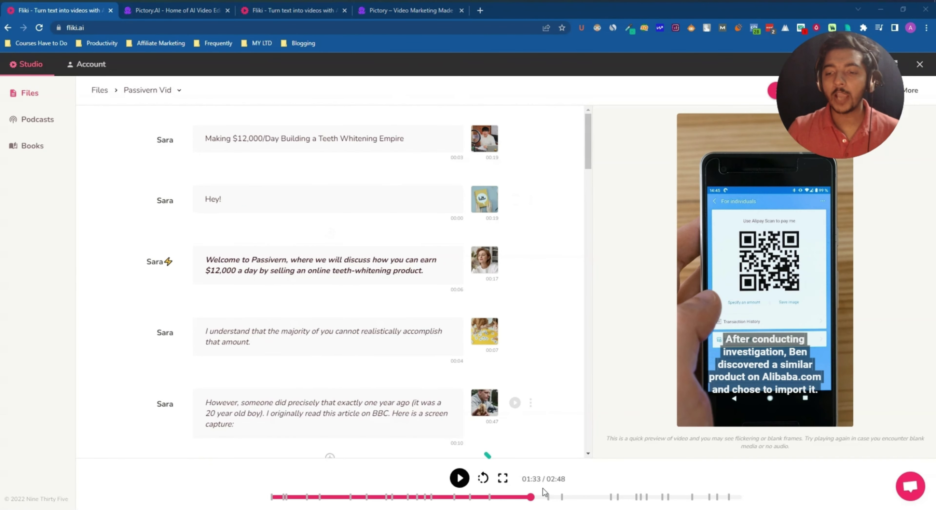
Play the Fliki portrait video from the start, pause it, and show the section about Ben and the Covid 19 outbreak.
{"action": "left_click_drag", "start_coordinate": [530, 499], "coordinate": [269, 500]}
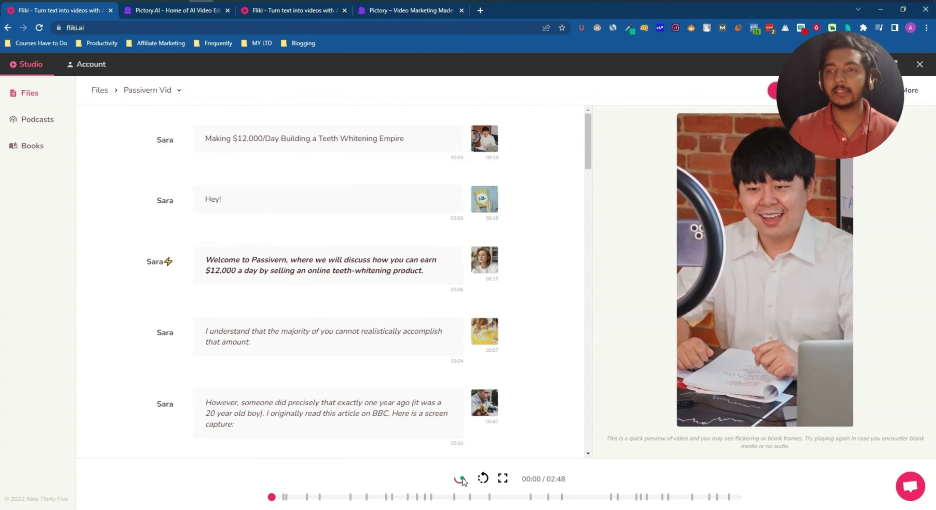
{"action": "left_click_drag", "start_coordinate": [843, 129], "coordinate": [581, 125]}
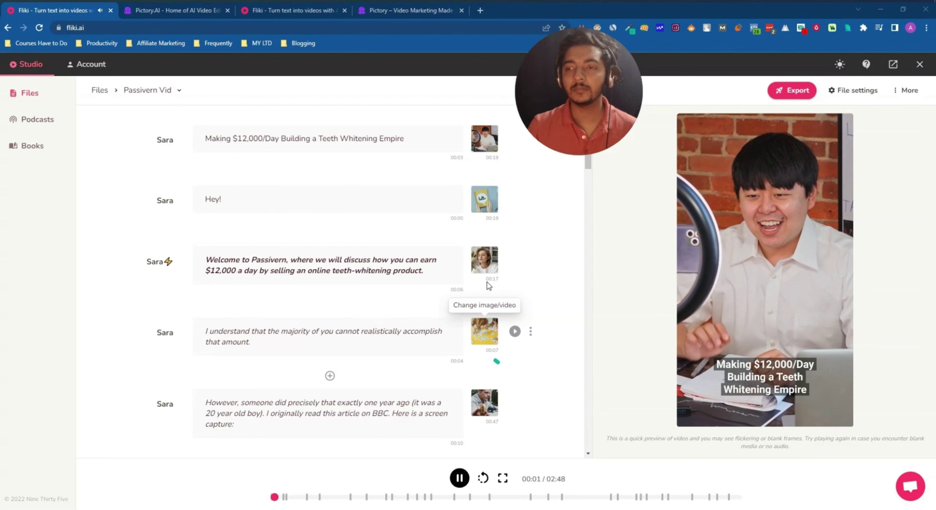
{"action": "left_click_drag", "start_coordinate": [580, 95], "coordinate": [76, 384]}
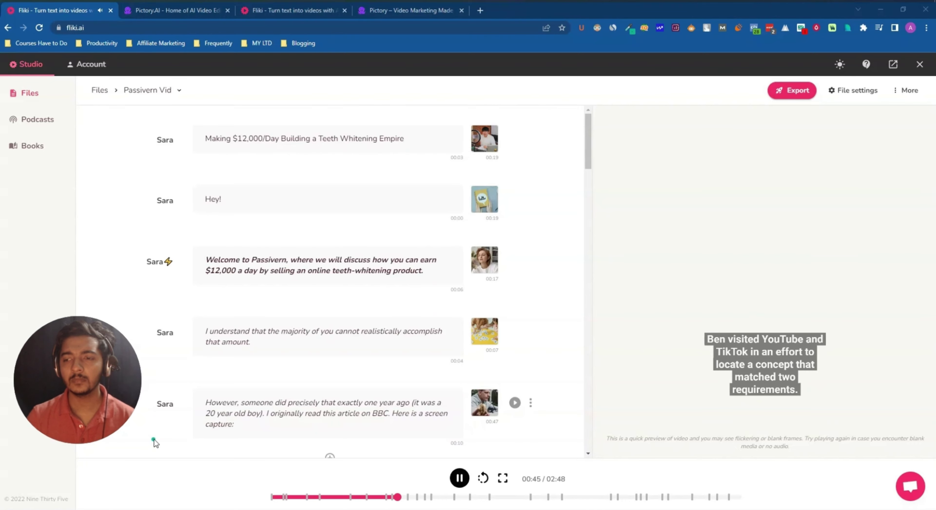
{"action": "scroll", "coordinate": [328, 339], "scroll_direction": "down", "scroll_amount": 8}
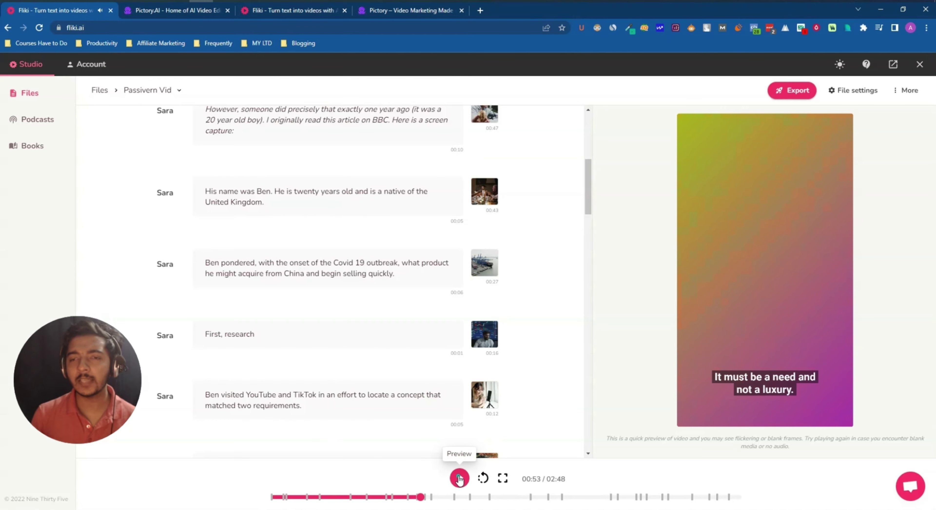
{"action": "left_click", "coordinate": [459, 479]}
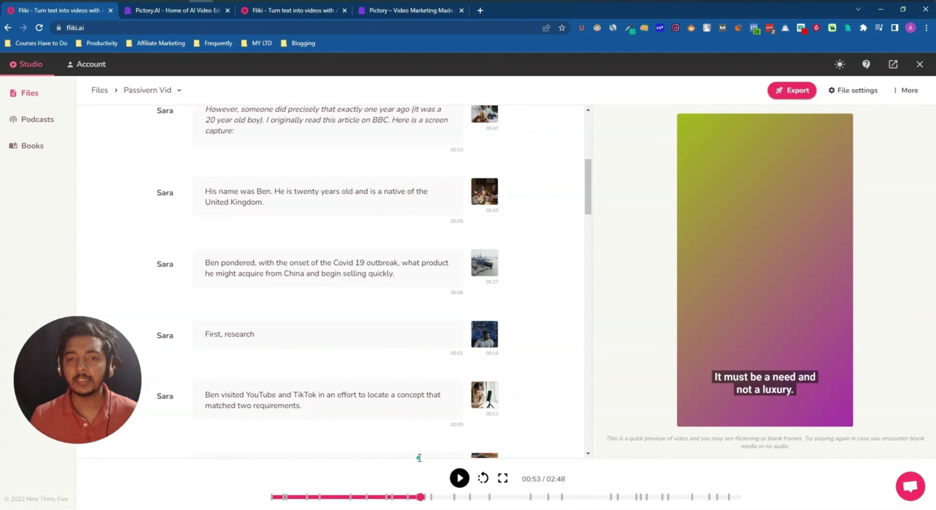
{"action": "left_click_drag", "start_coordinate": [204, 264], "coordinate": [261, 271]}
{"action": "left_click", "coordinate": [261, 270]}
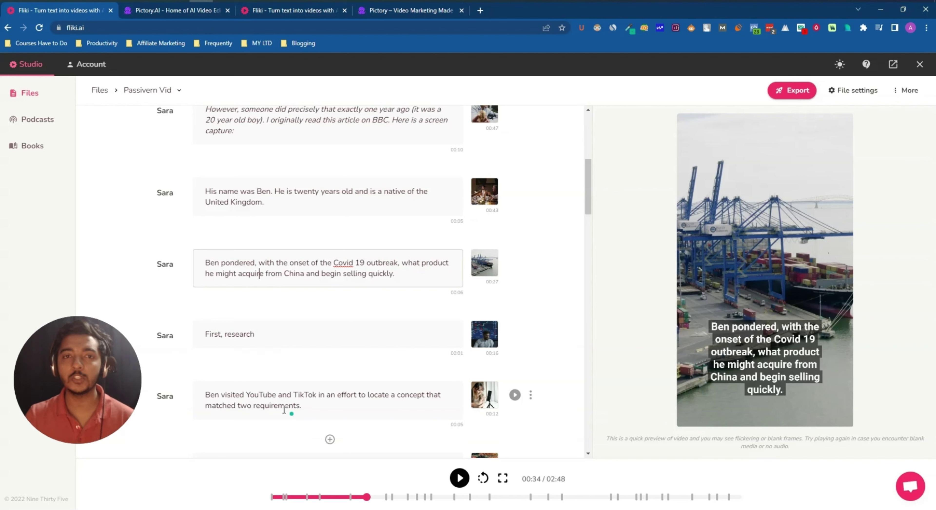
Switch to Pictory, watch the full-video preview in portrait format, close it, and return to Fliki.
{"action": "left_click", "coordinate": [154, 15]}
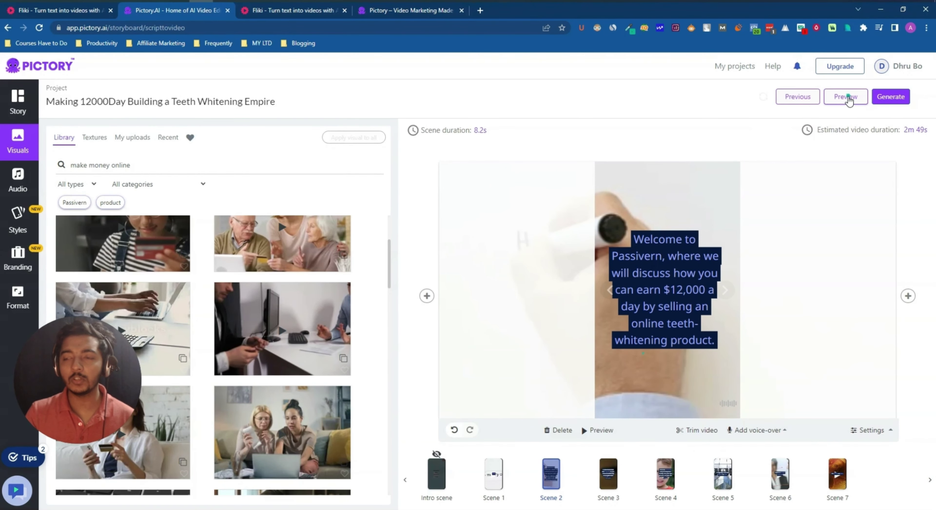
{"action": "left_click", "coordinate": [847, 99]}
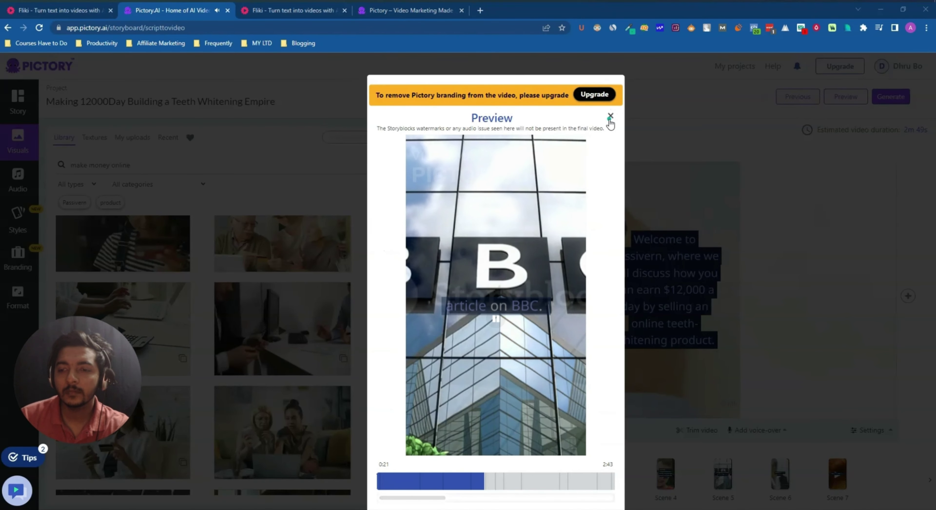
{"action": "left_click", "coordinate": [610, 116]}
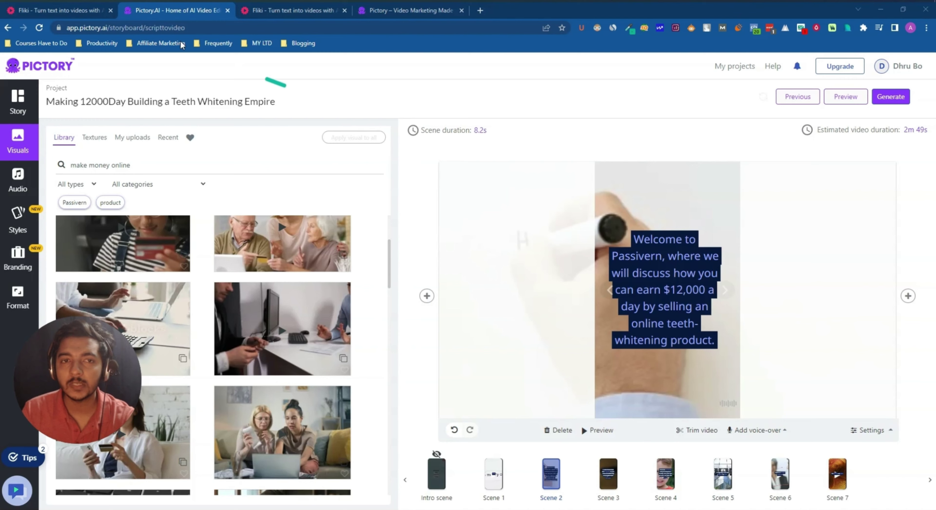
{"action": "left_click", "coordinate": [69, 12]}
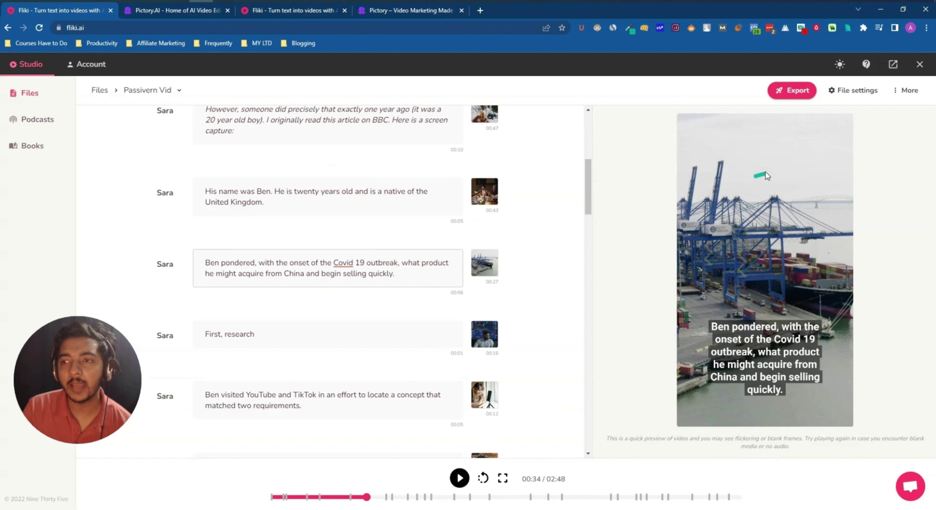
Export the Passivern Vid file in Fliki, and in Pictory generate the teeth-whitening project as a video.
{"action": "left_click", "coordinate": [796, 98]}
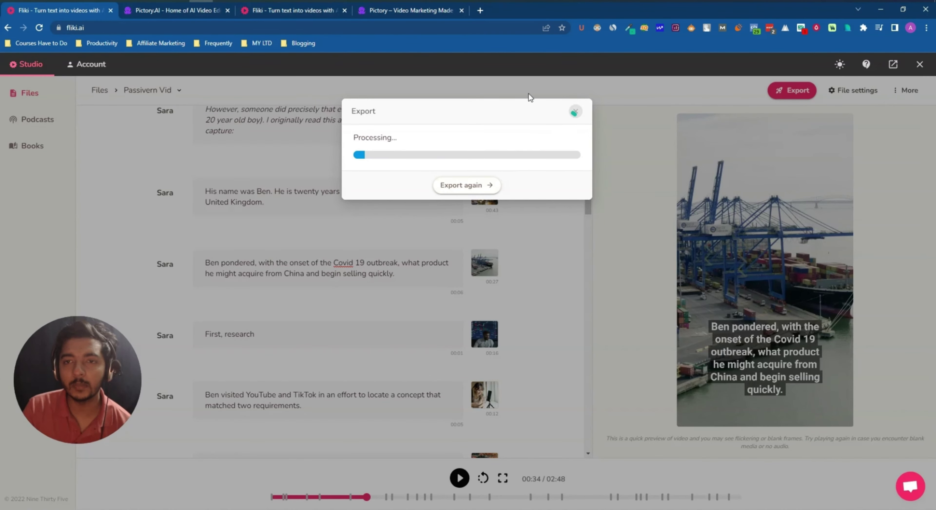
{"action": "left_click", "coordinate": [187, 11]}
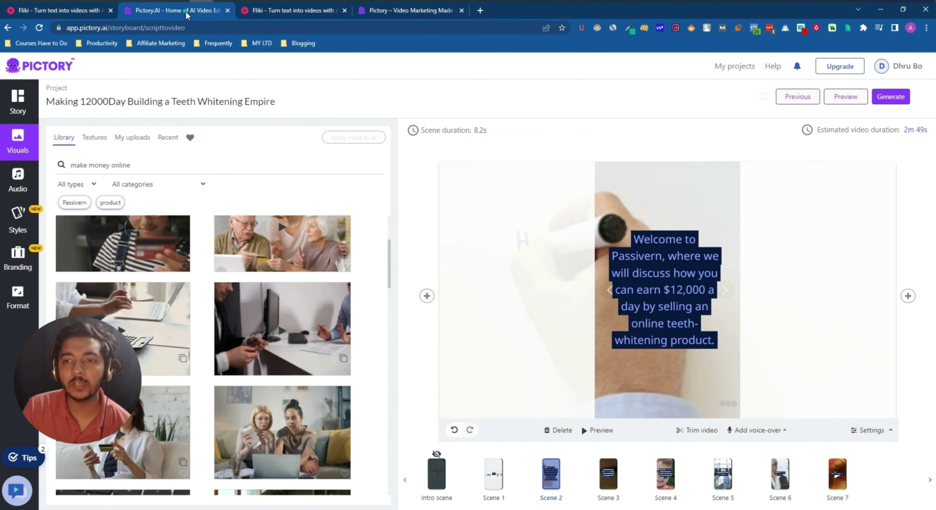
{"action": "mouse_move", "coordinate": [879, 96]}
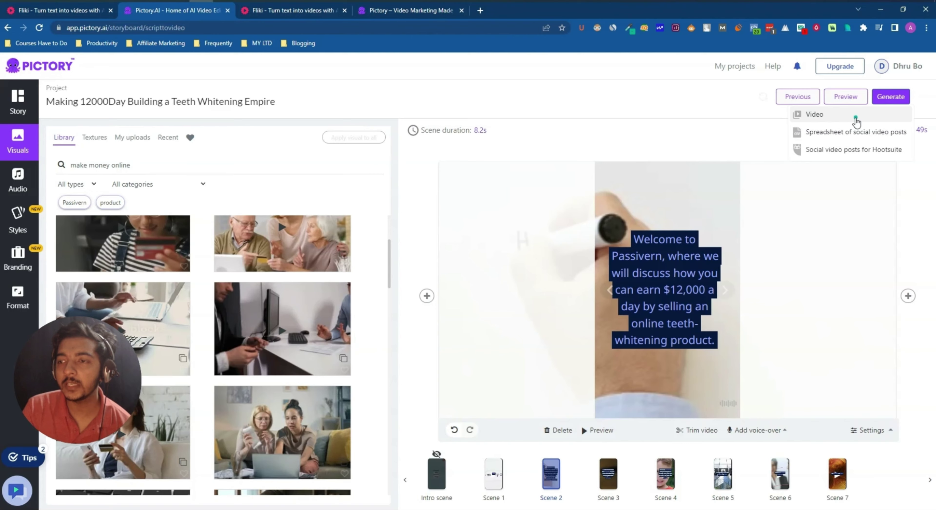
{"action": "left_click", "coordinate": [856, 122]}
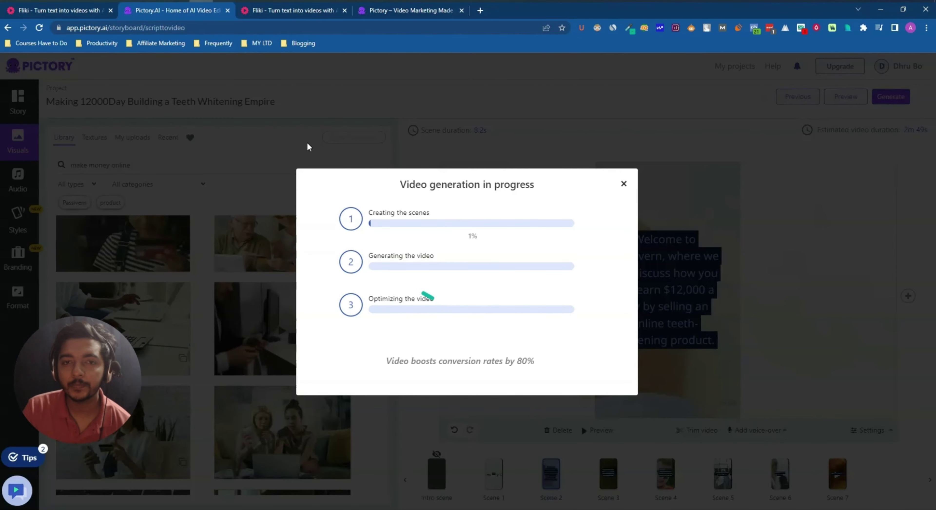
Compare the export progress in Fliki with the video generation progress in Pictory, ending in Pictory.
{"action": "left_click", "coordinate": [69, 13]}
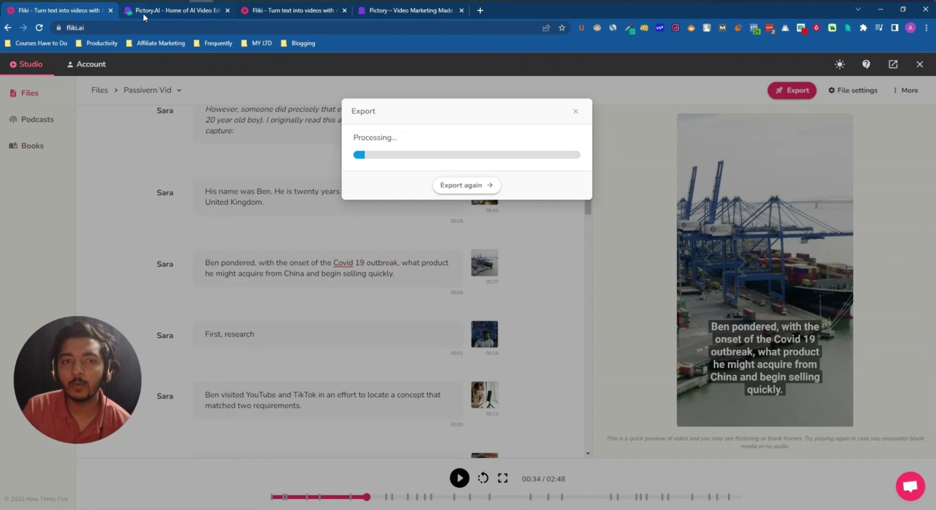
{"action": "left_click", "coordinate": [151, 15]}
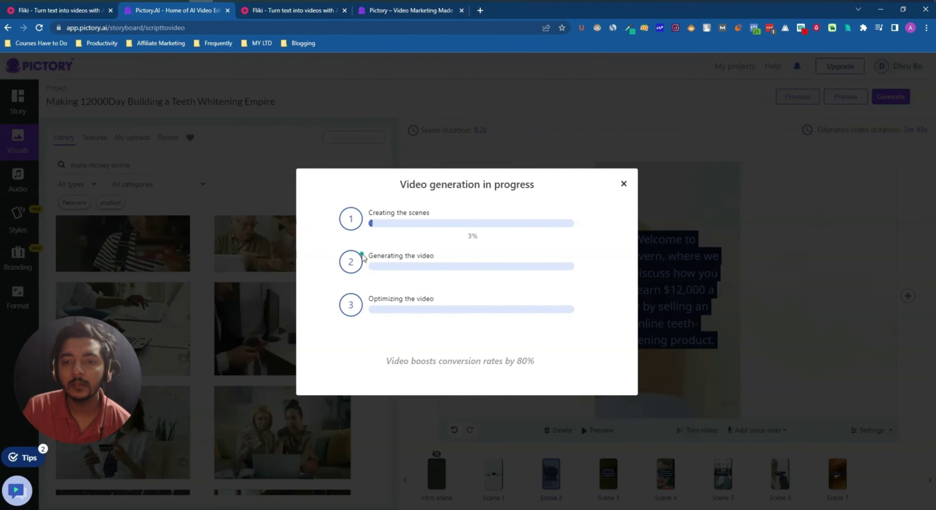
{"action": "left_click", "coordinate": [34, 13]}
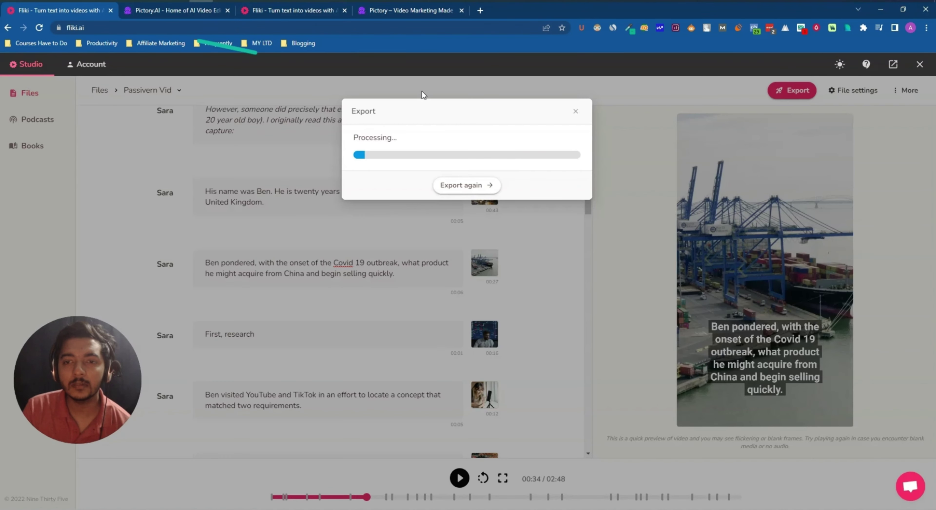
{"action": "left_click", "coordinate": [180, 11]}
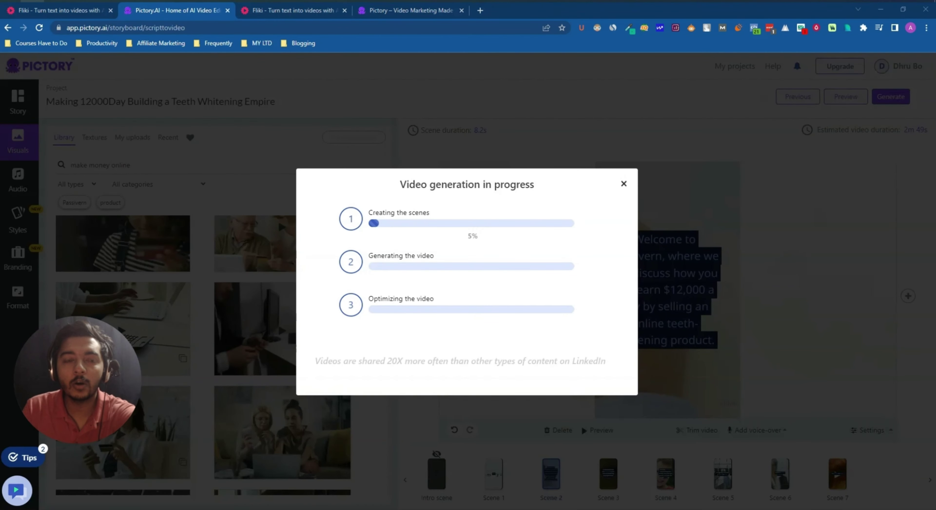
Open the Windows Clock app beside the generation dialog and start a 30-minute focus session to time the exports.
{"action": "key", "text": "super"}
{"action": "type", "text": "time"}
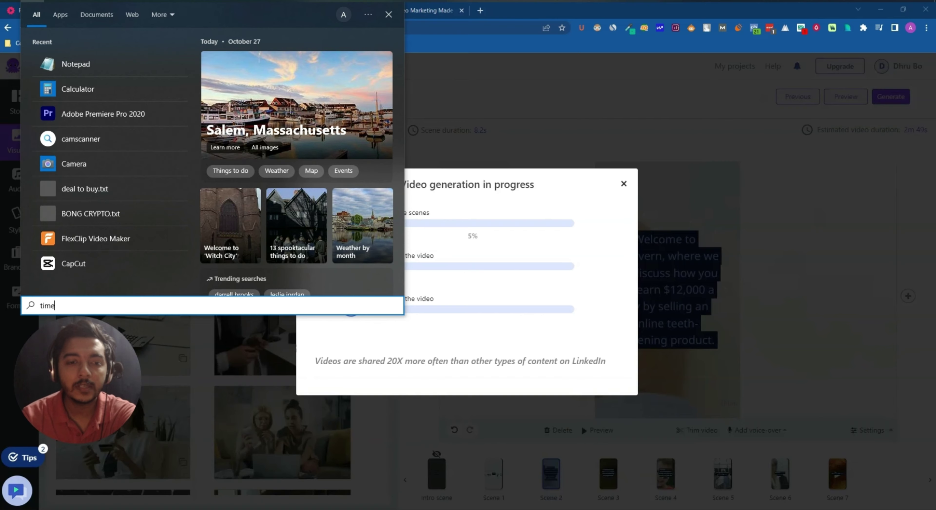
{"action": "type", "text": "r"}
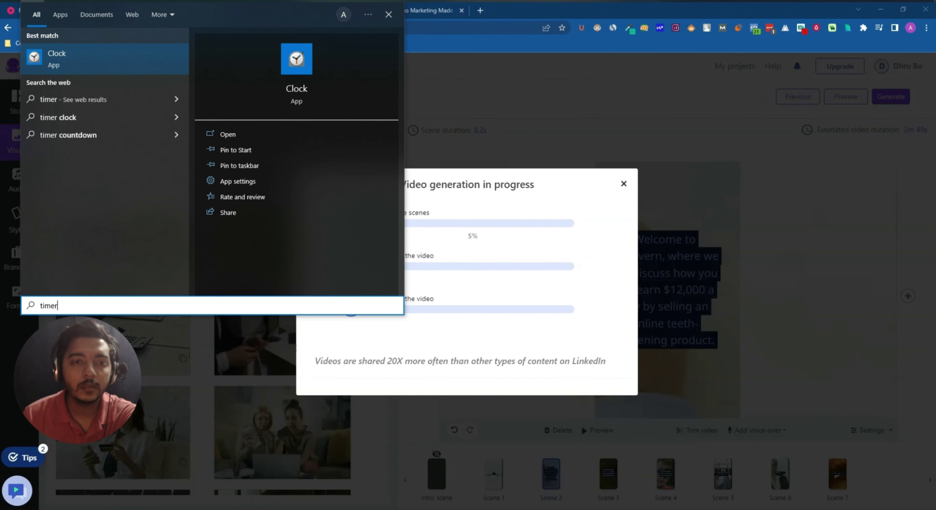
{"action": "key", "text": "BackSpace"}
{"action": "key", "text": "BackSpace"}
{"action": "key", "text": "BackSpace"}
{"action": "key", "text": "BackSpace"}
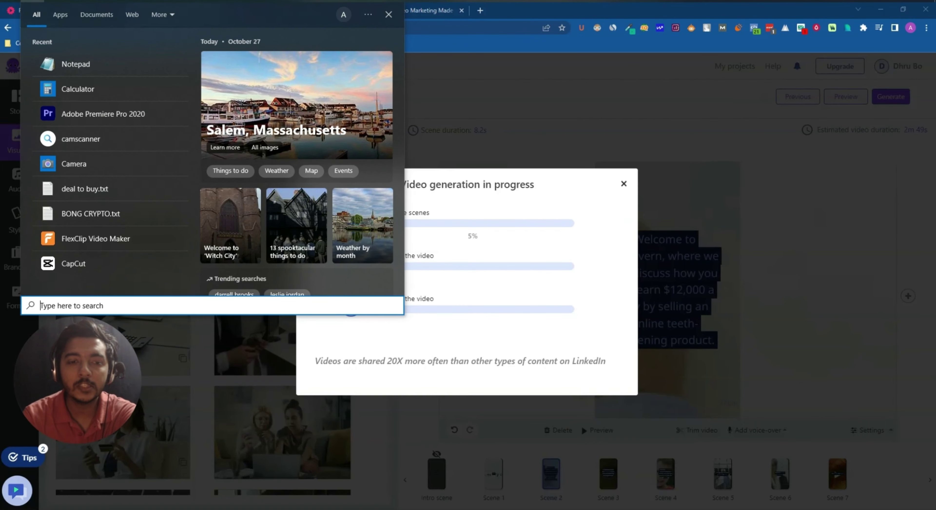
{"action": "type", "text": "stop"}
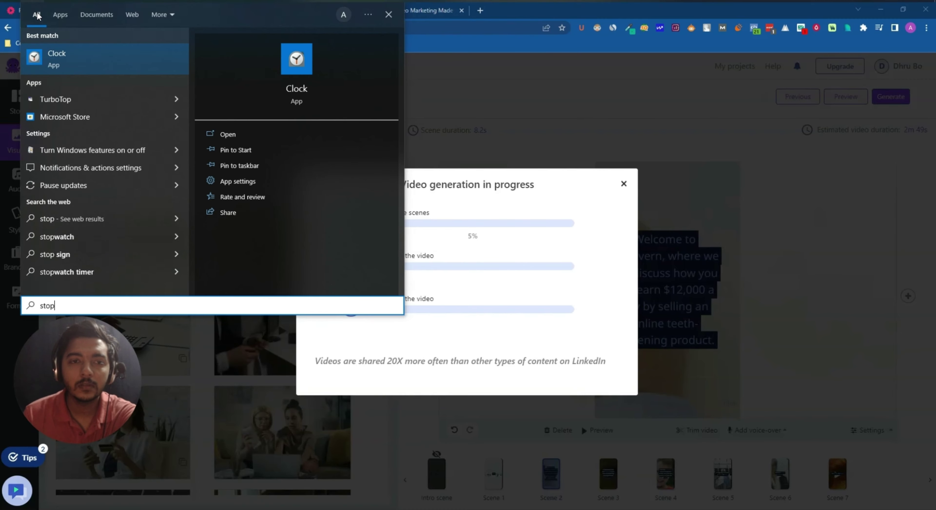
{"action": "type", "text": "watc"}
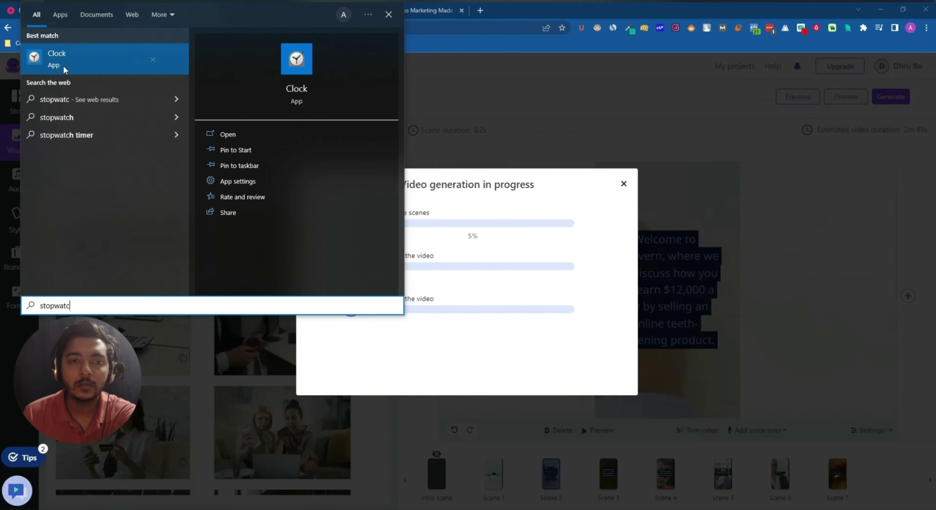
{"action": "left_click", "coordinate": [64, 69]}
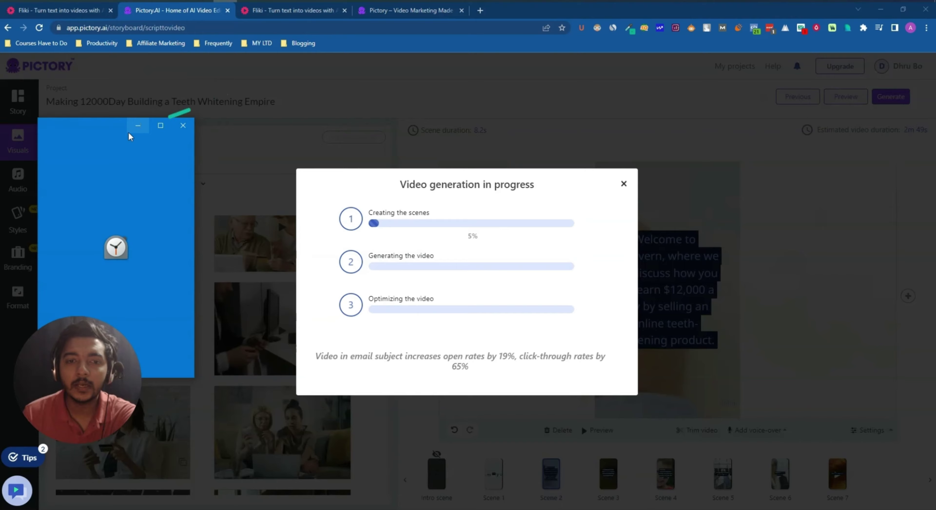
{"action": "left_click_drag", "start_coordinate": [98, 133], "coordinate": [758, 121]}
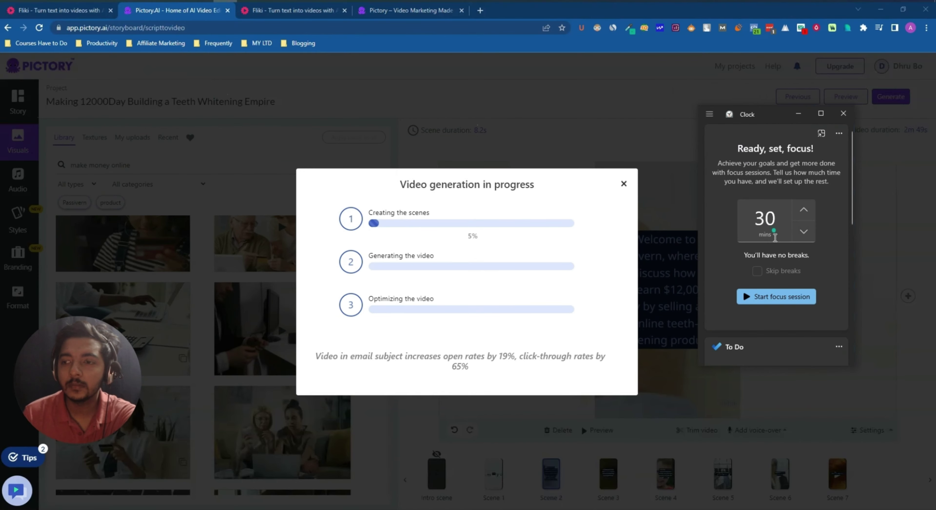
{"action": "left_click", "coordinate": [775, 296]}
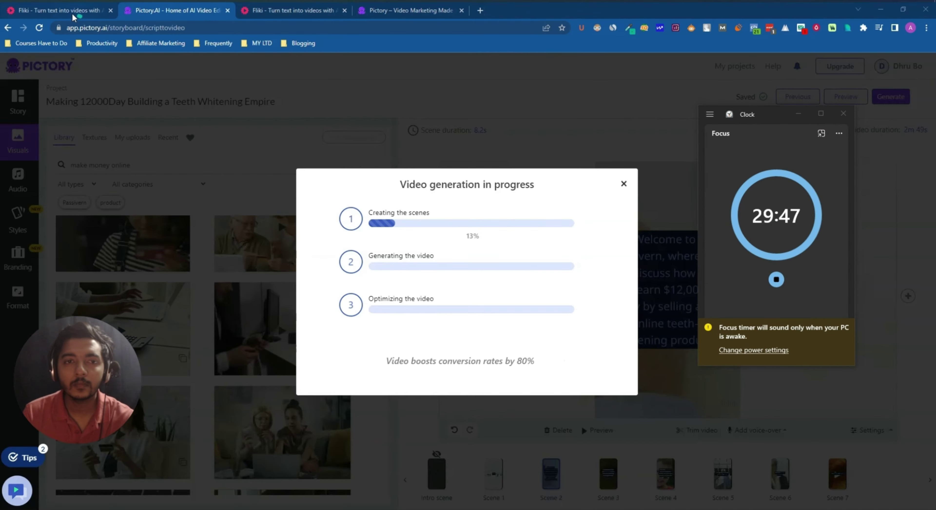
Check the running exports again, first in Fliki and last in Pictory.
{"action": "left_click", "coordinate": [72, 14]}
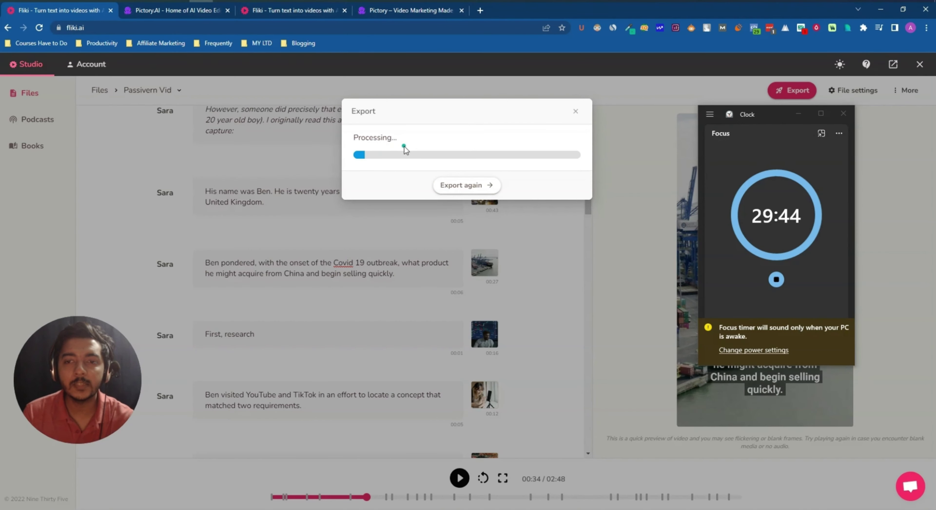
{"action": "left_click", "coordinate": [150, 12]}
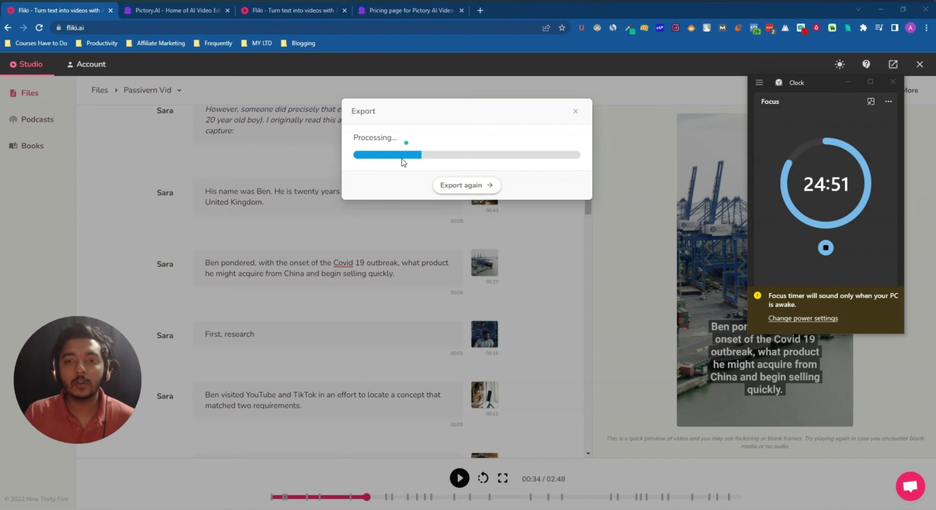
{"action": "left_click", "coordinate": [175, 14]}
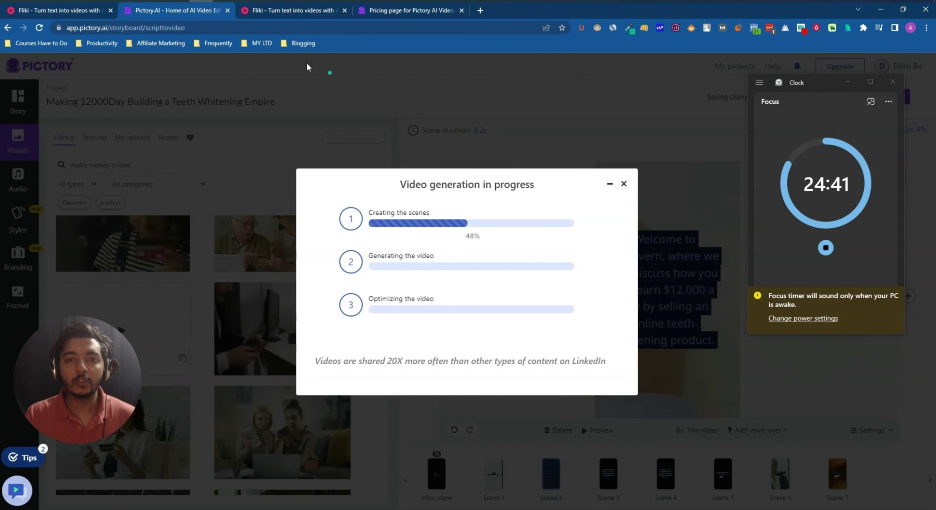
Switch to Fliki's pricing page and examine the Free plan's word allowance and the Saver and Premium prices.
{"action": "left_click", "coordinate": [279, 14]}
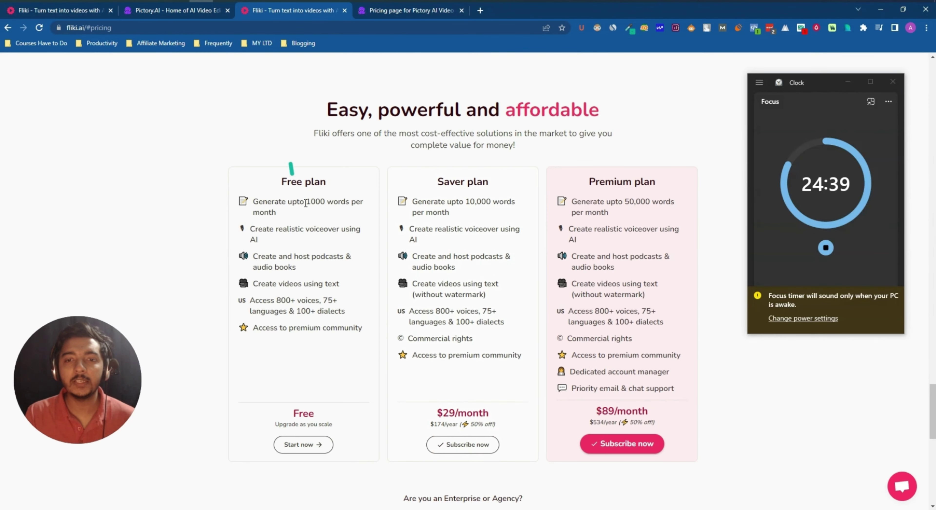
{"action": "scroll", "coordinate": [311, 210], "scroll_direction": "down", "scroll_amount": 2}
{"action": "left_click_drag", "start_coordinate": [281, 132], "coordinate": [320, 151]}
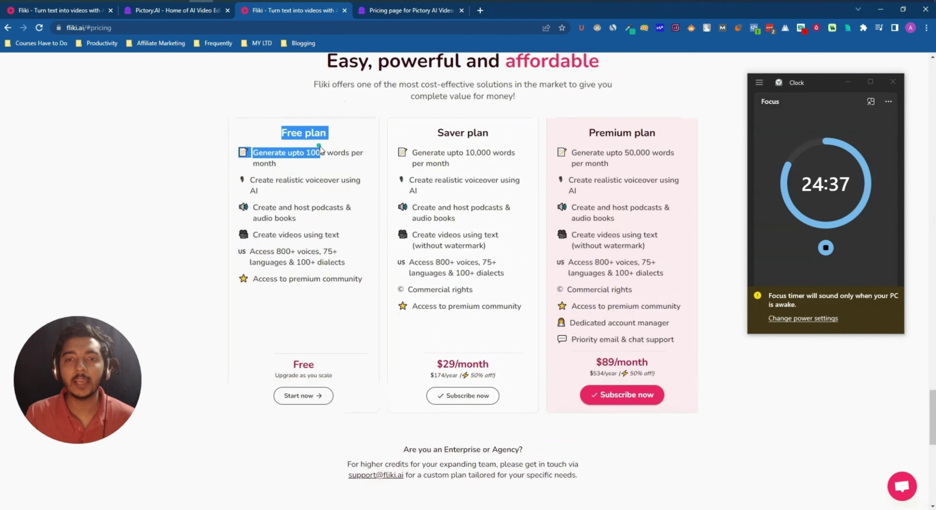
{"action": "left_click", "coordinate": [321, 147]}
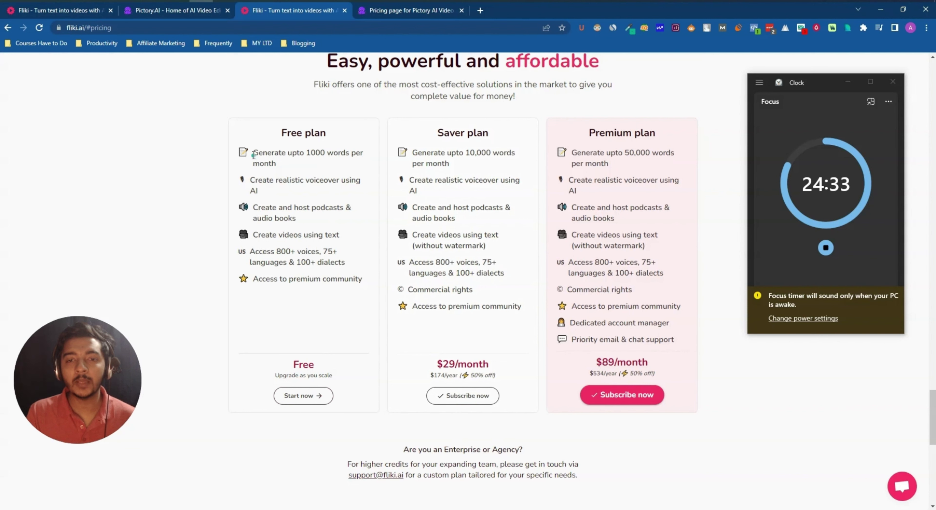
{"action": "left_click_drag", "start_coordinate": [253, 153], "coordinate": [365, 163]}
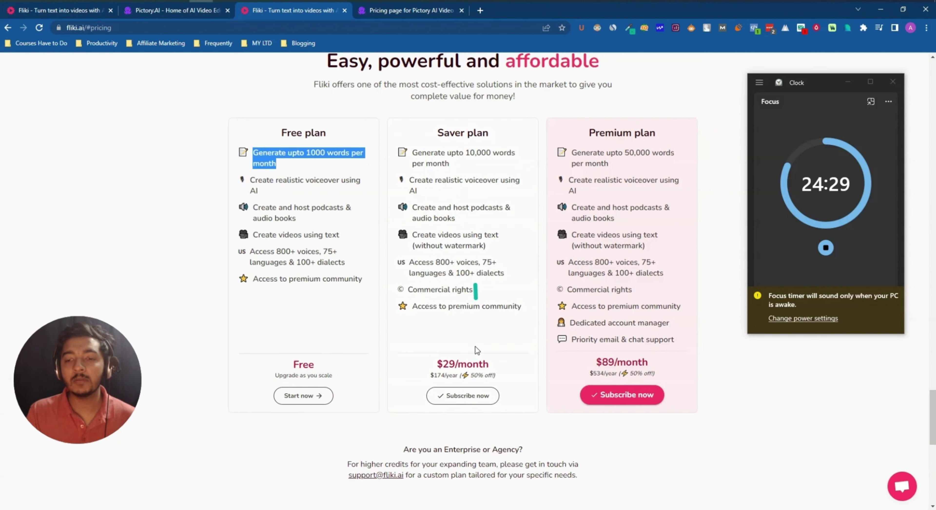
{"action": "left_click_drag", "start_coordinate": [440, 363], "coordinate": [506, 364]}
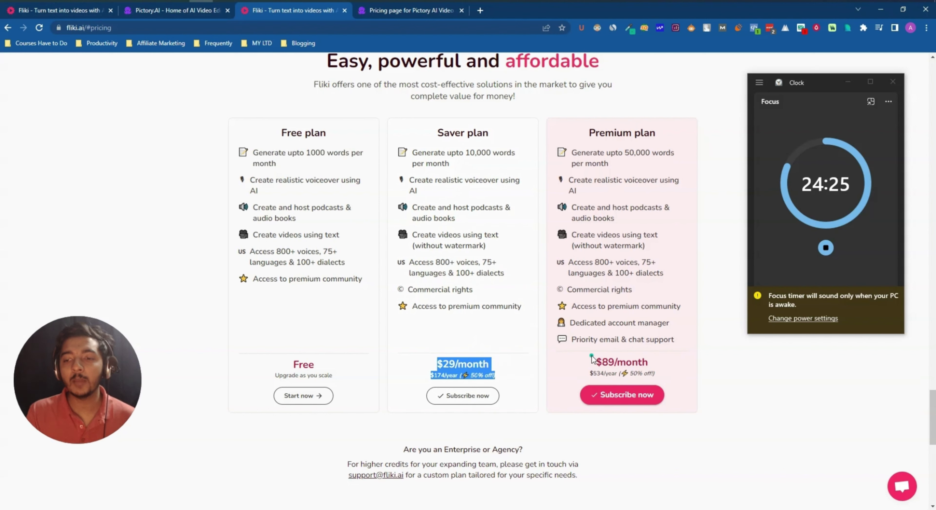
{"action": "left_click_drag", "start_coordinate": [593, 363], "coordinate": [659, 373]}
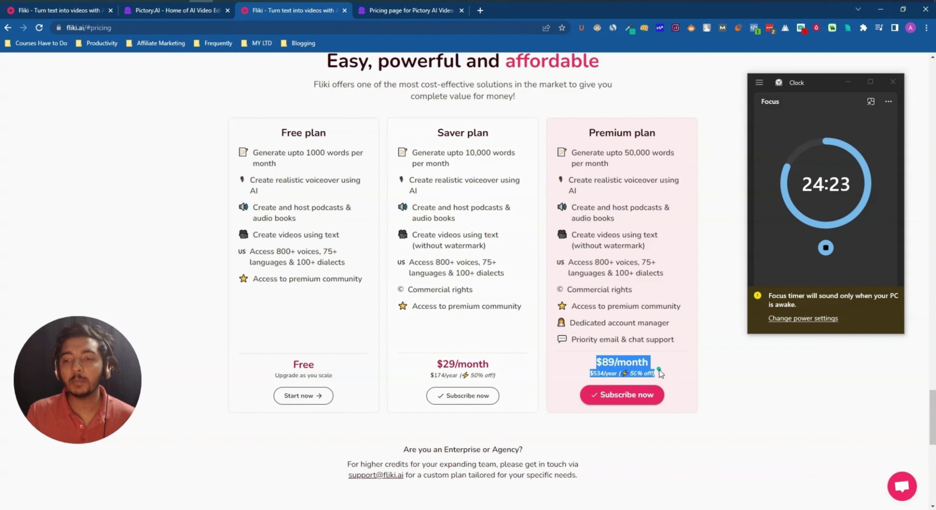
Highlight the feature lists of Fliki's Saver and Premium plans for comparison.
{"action": "left_click", "coordinate": [435, 160]}
{"action": "left_click_drag", "start_coordinate": [402, 150], "coordinate": [526, 309]}
{"action": "left_click_drag", "start_coordinate": [557, 150], "coordinate": [671, 341]}
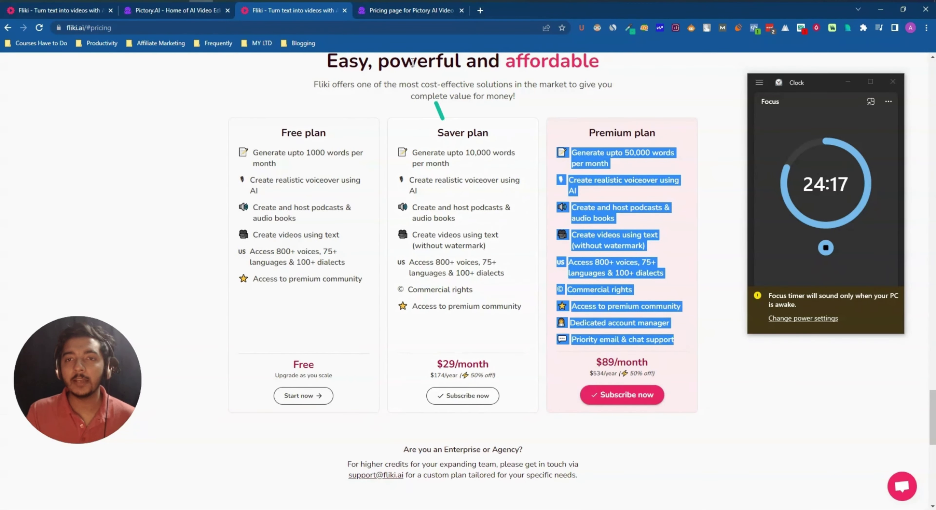
Switch to Pictory's pricing page, look over the plans, and highlight the Standard plan's monthly price.
{"action": "left_click", "coordinate": [379, 11]}
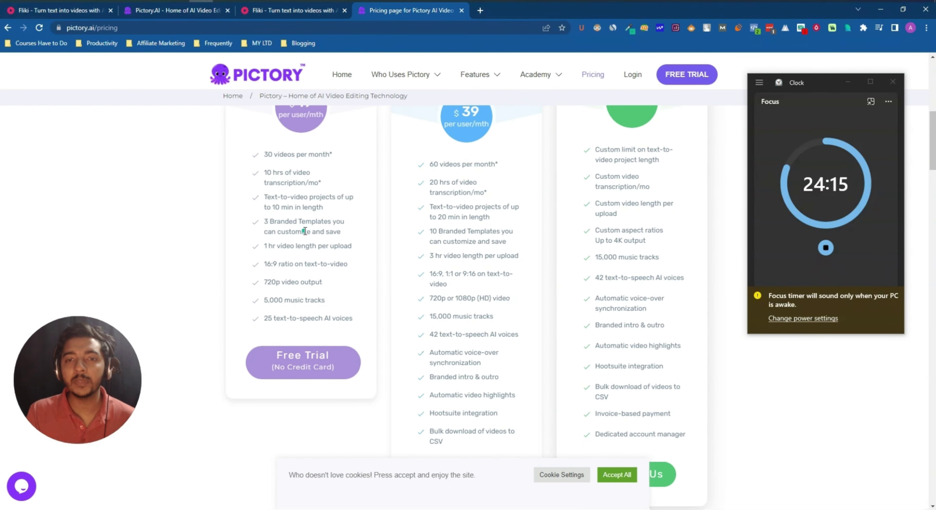
{"action": "scroll", "coordinate": [304, 231], "scroll_direction": "up", "scroll_amount": 2}
{"action": "scroll", "coordinate": [304, 231], "scroll_direction": "down", "scroll_amount": 3}
{"action": "scroll", "coordinate": [304, 231], "scroll_direction": "up", "scroll_amount": 8}
{"action": "scroll", "coordinate": [304, 231], "scroll_direction": "down", "scroll_amount": 8}
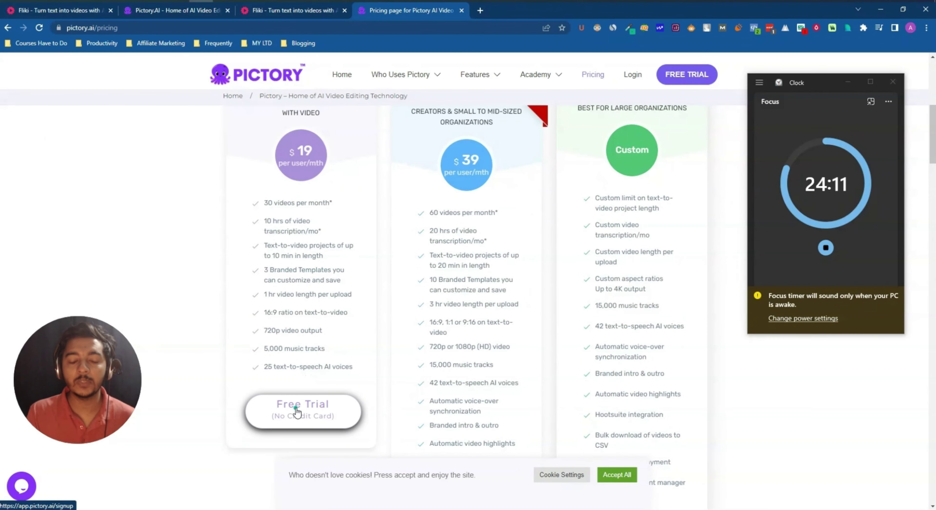
{"action": "scroll", "coordinate": [298, 310], "scroll_direction": "up", "scroll_amount": 3}
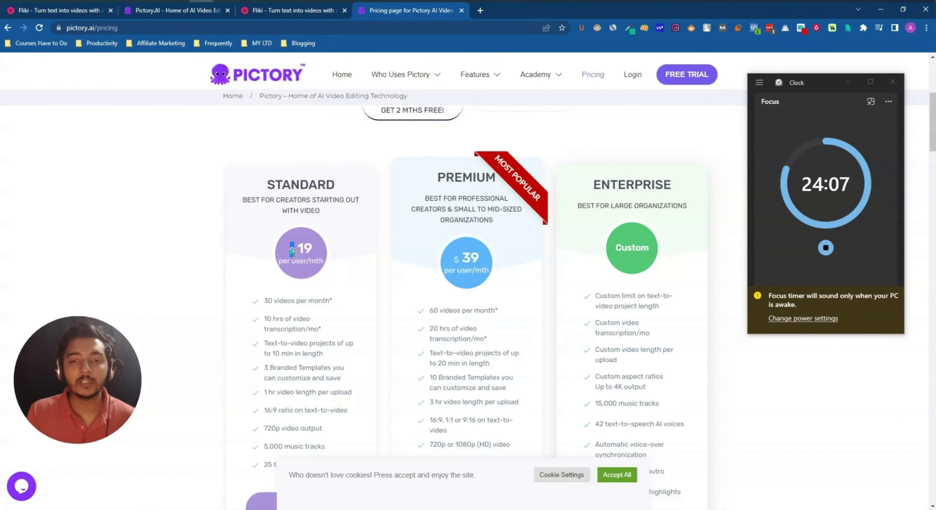
{"action": "left_click_drag", "start_coordinate": [310, 256], "coordinate": [321, 263]}
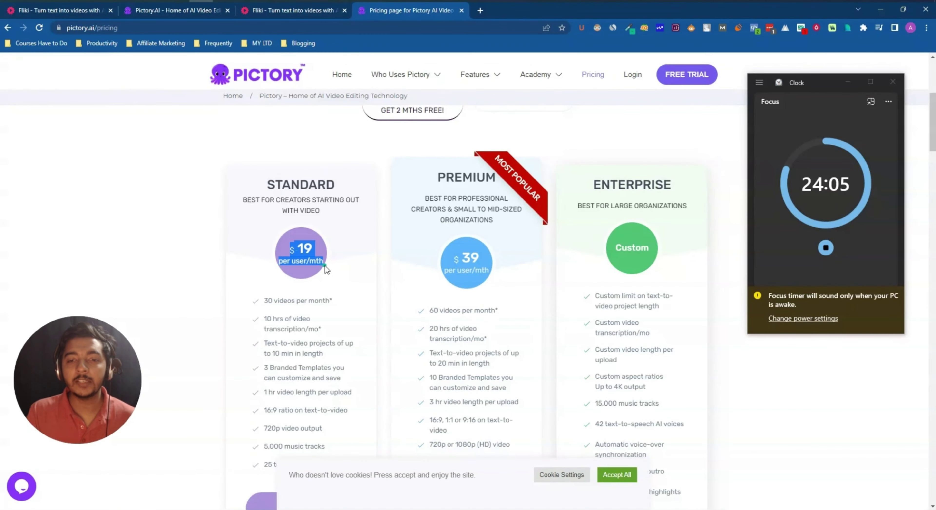
Go through the Standard plan's features, highlighting its monthly video limit, transcription hours and remaining entries.
{"action": "scroll", "coordinate": [324, 266], "scroll_direction": "down", "scroll_amount": 2}
{"action": "scroll", "coordinate": [325, 266], "scroll_direction": "up", "scroll_amount": 3}
{"action": "scroll", "coordinate": [279, 238], "scroll_direction": "down", "scroll_amount": 1}
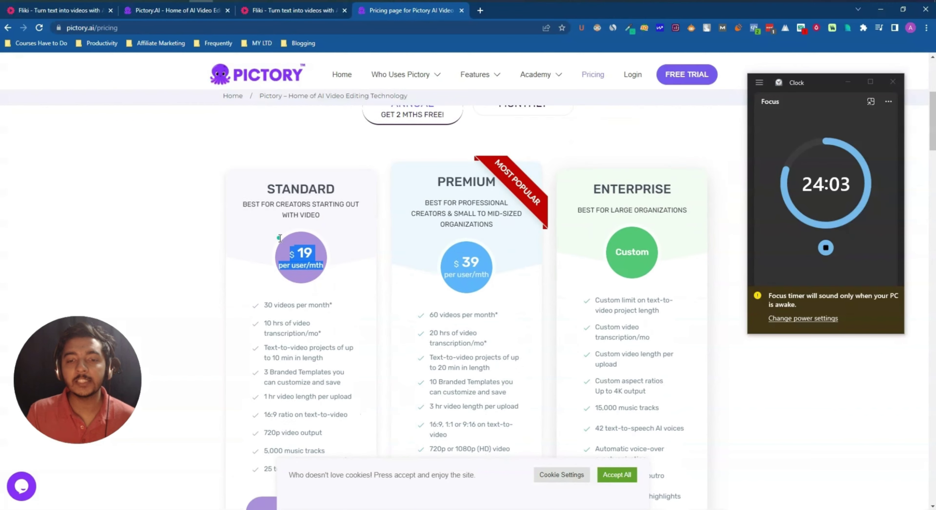
{"action": "scroll", "coordinate": [279, 238], "scroll_direction": "down", "scroll_amount": 3}
{"action": "left_click_drag", "start_coordinate": [264, 203], "coordinate": [268, 203]}
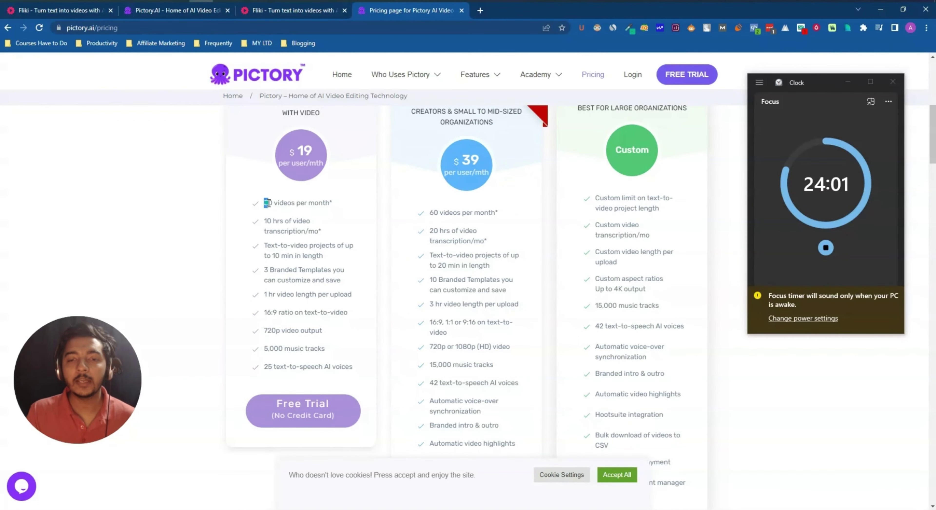
{"action": "left_click_drag", "start_coordinate": [326, 203], "coordinate": [336, 204]}
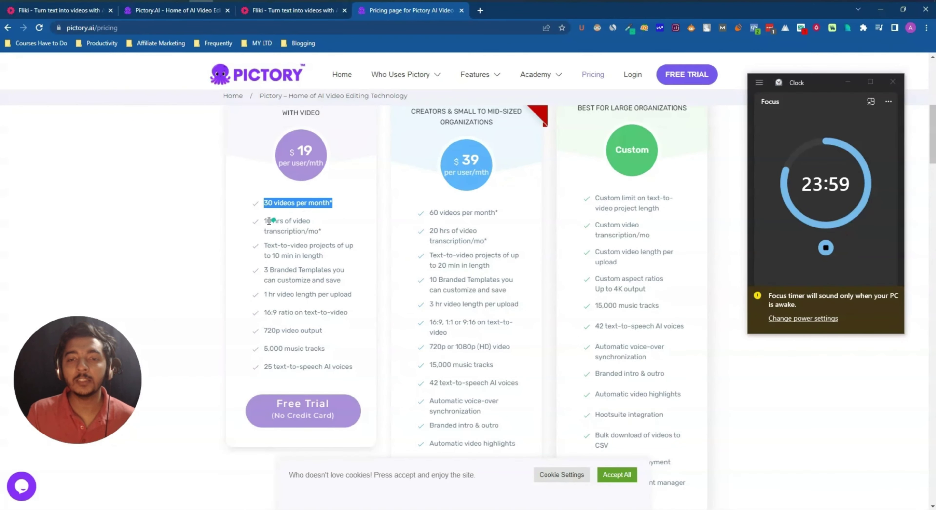
{"action": "left_click_drag", "start_coordinate": [267, 221], "coordinate": [325, 231]}
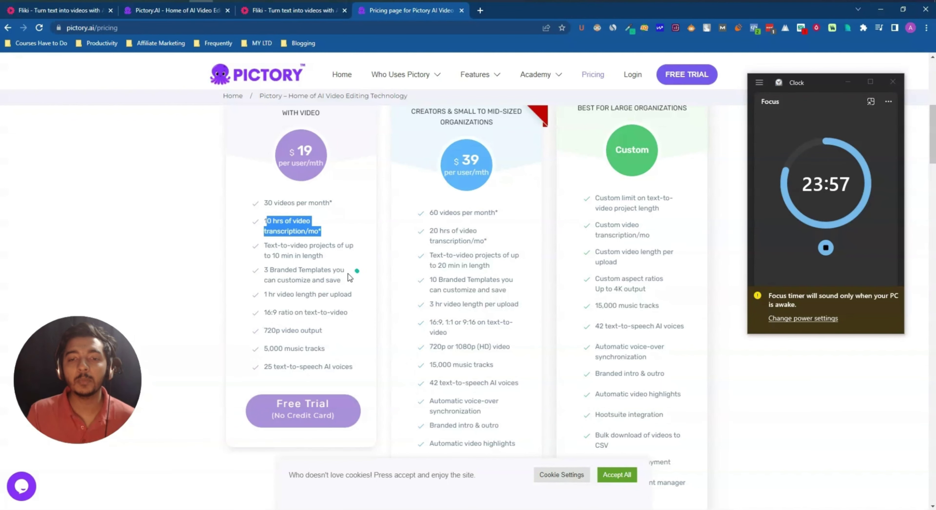
{"action": "left_click_drag", "start_coordinate": [278, 255], "coordinate": [334, 360]}
{"action": "left_click", "coordinate": [333, 361]}
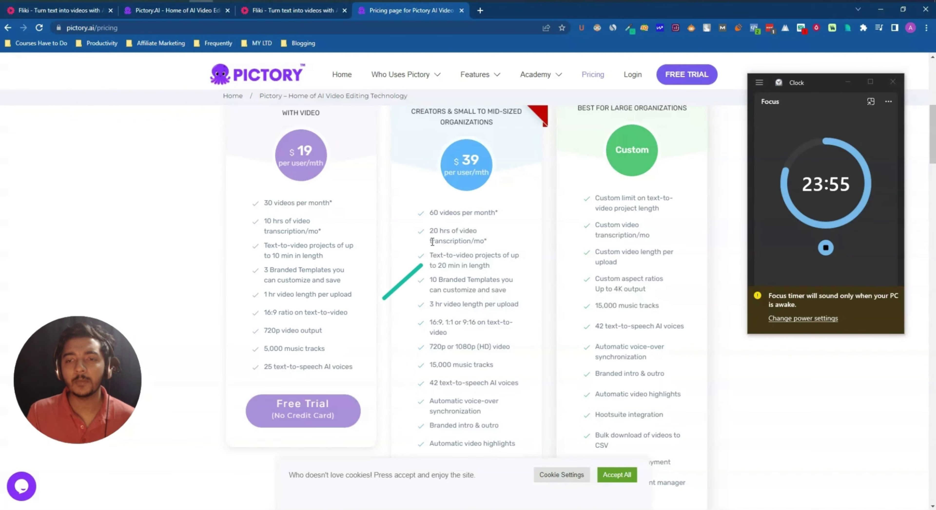
Highlight the Premium plan's monthly price on Pictory's pricing page and look through the Premium and Enterprise feature lists.
{"action": "scroll", "coordinate": [444, 225], "scroll_direction": "up", "scroll_amount": 1}
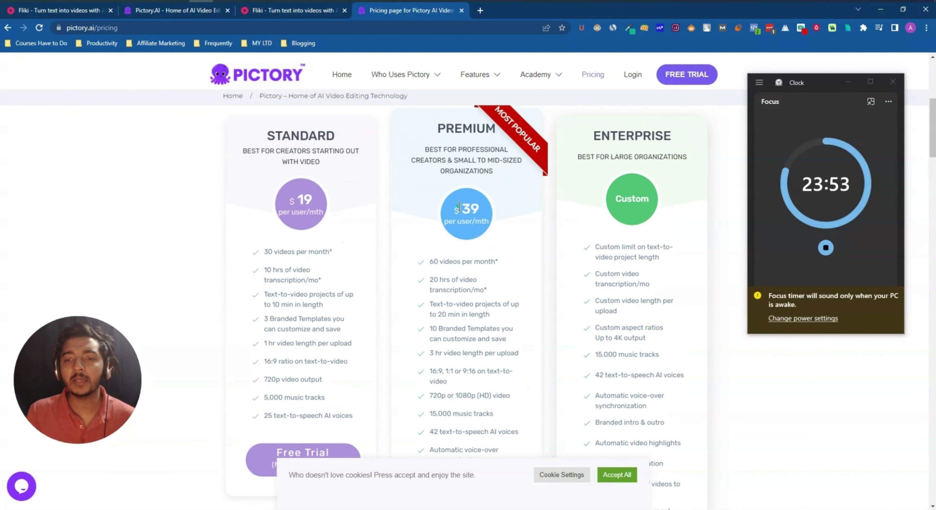
{"action": "left_click_drag", "start_coordinate": [459, 204], "coordinate": [485, 226]}
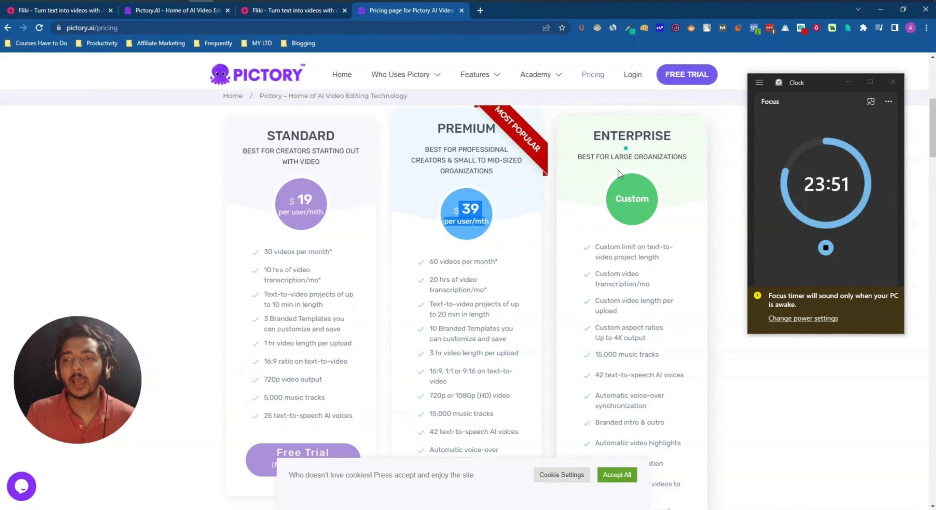
{"action": "scroll", "coordinate": [621, 218], "scroll_direction": "down", "scroll_amount": 3}
{"action": "scroll", "coordinate": [618, 319], "scroll_direction": "up", "scroll_amount": 5}
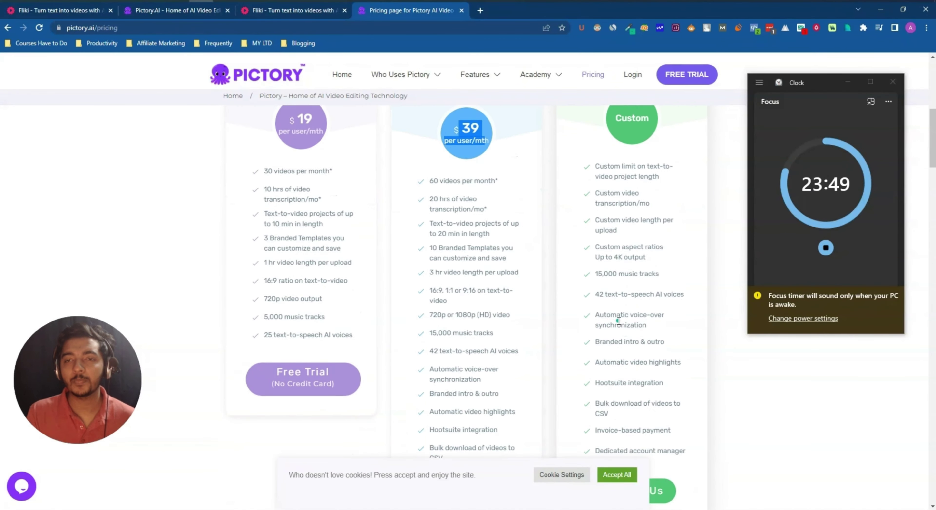
{"action": "scroll", "coordinate": [535, 299], "scroll_direction": "down", "scroll_amount": 2}
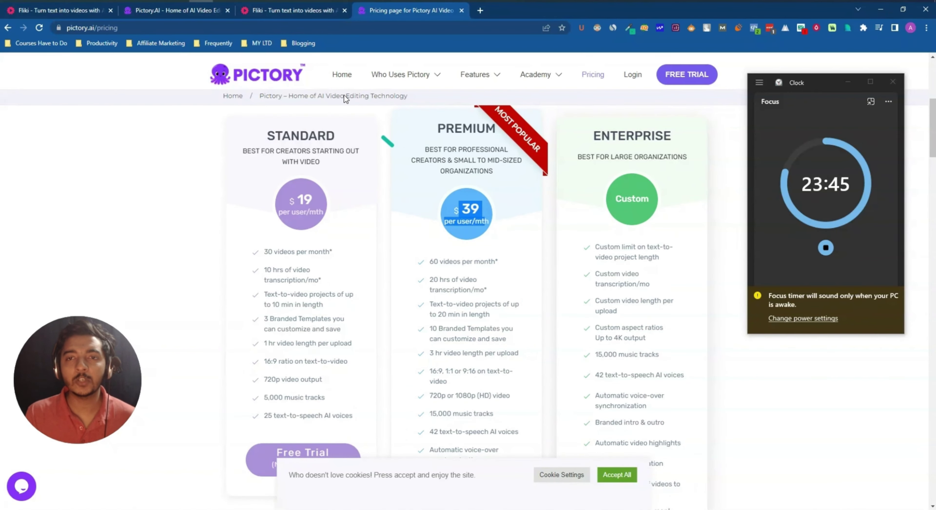
Compare Fliki's pricing plans with Pictory's, clearing the text highlights on both pricing pages.
{"action": "left_click", "coordinate": [302, 17]}
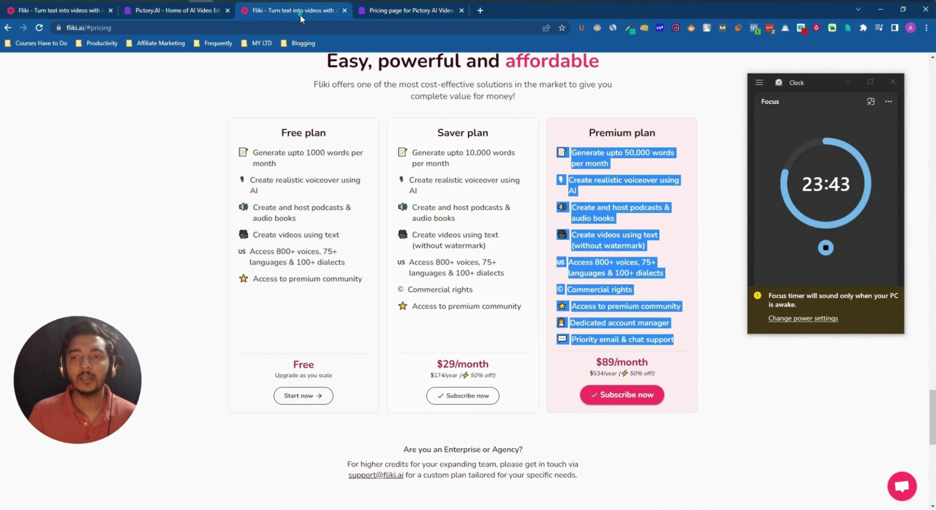
{"action": "left_click", "coordinate": [305, 304]}
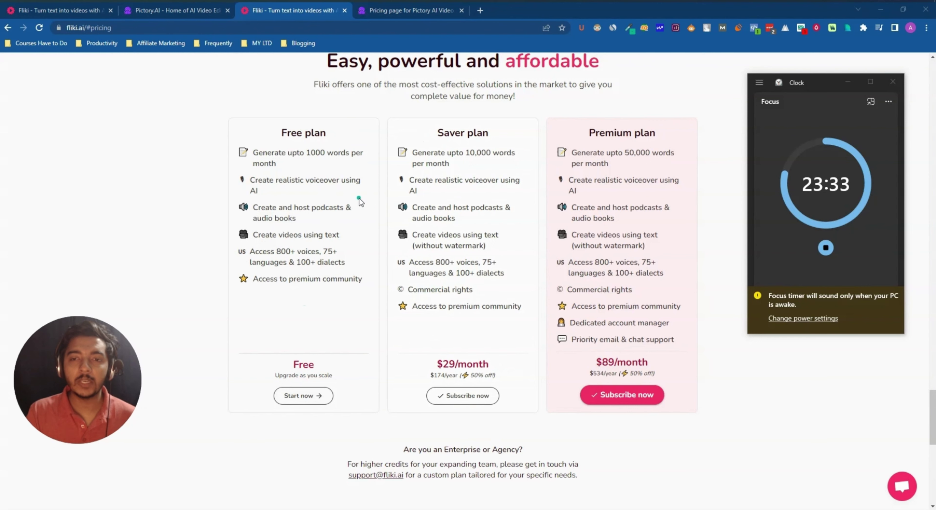
{"action": "left_click", "coordinate": [406, 11]}
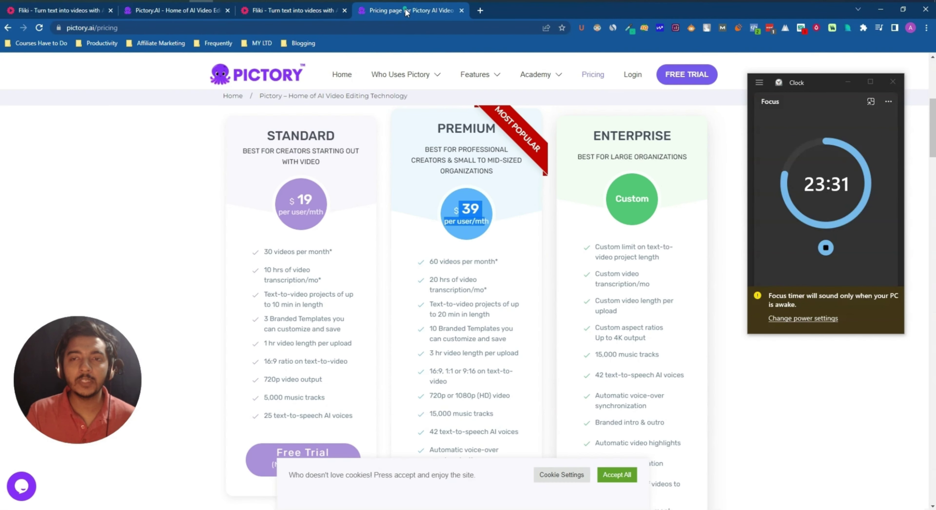
{"action": "left_click", "coordinate": [457, 163]}
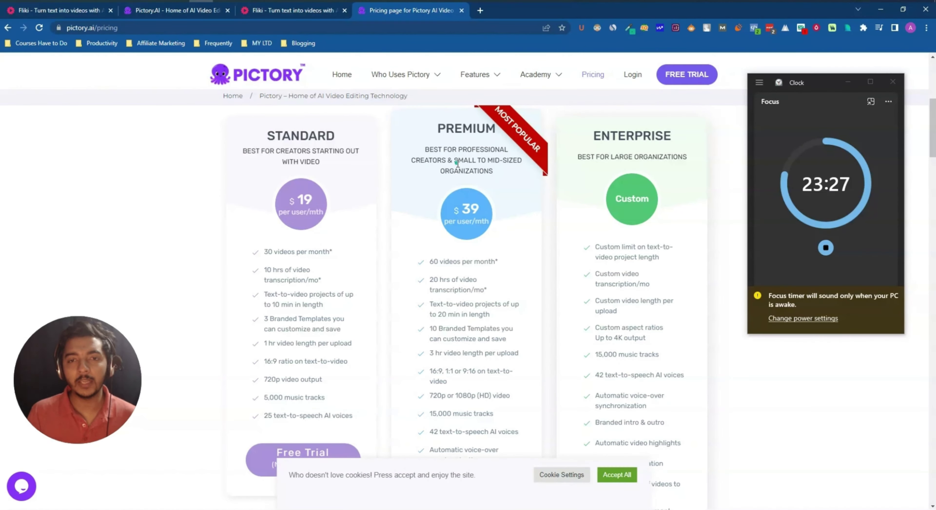
Check the video export progress in Pictory and Fliki, moving the Clock focus timer window slightly aside.
{"action": "left_click", "coordinate": [157, 15]}
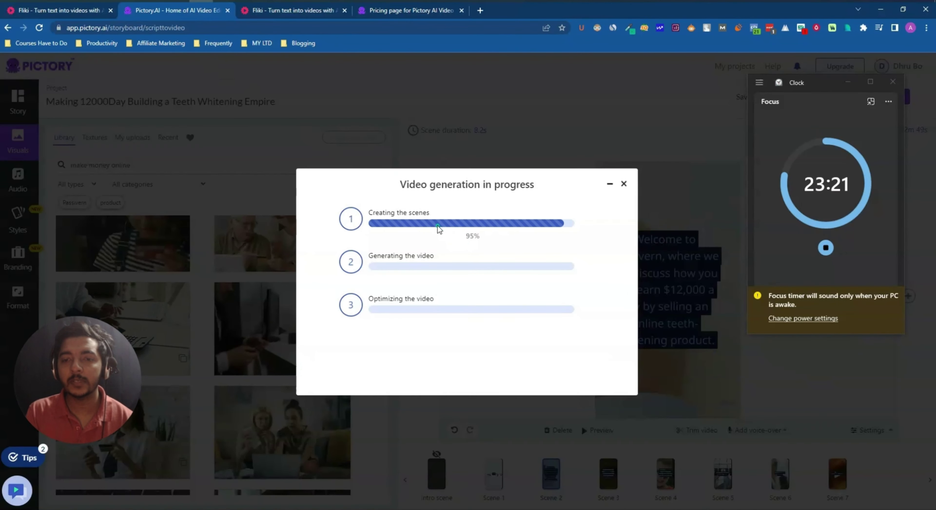
{"action": "left_click", "coordinate": [64, 13]}
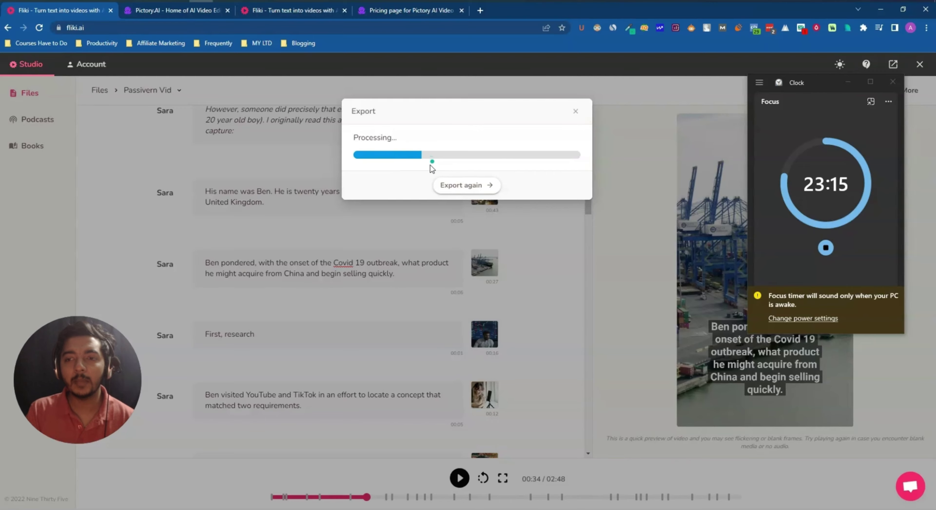
{"action": "left_click", "coordinate": [181, 12]}
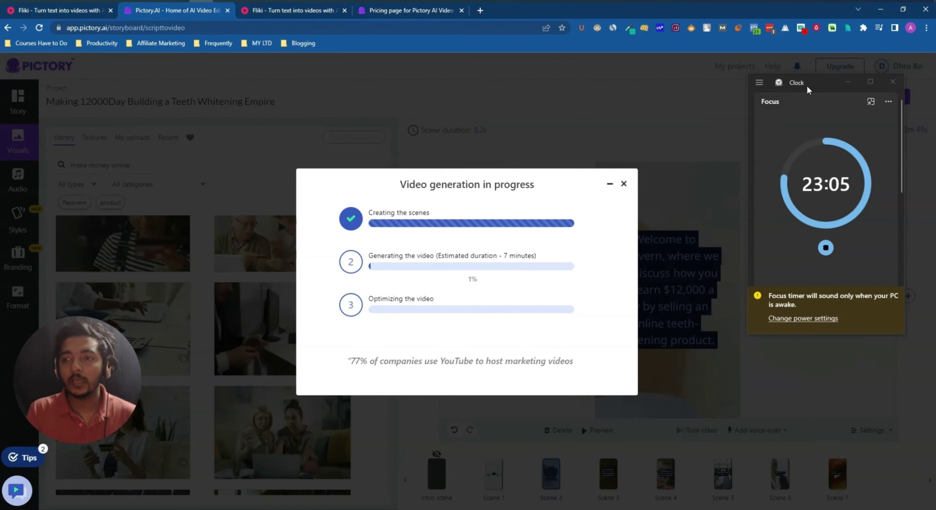
{"action": "left_click_drag", "start_coordinate": [807, 89], "coordinate": [758, 92]}
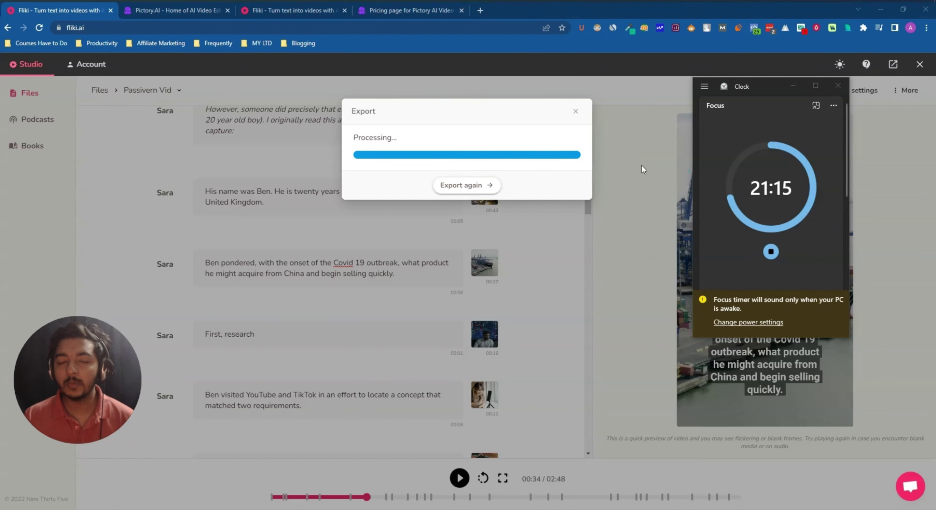
{"action": "left_click", "coordinate": [175, 10]}
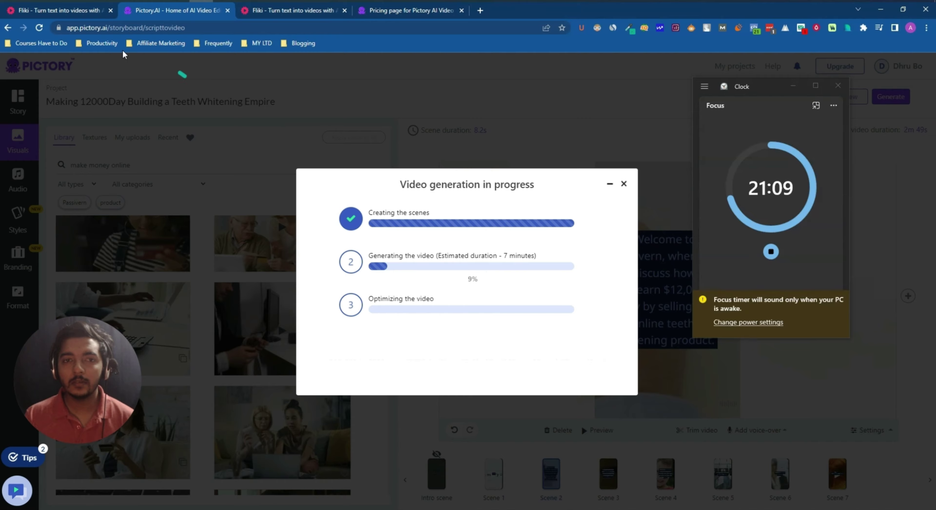
{"action": "left_click", "coordinate": [58, 15]}
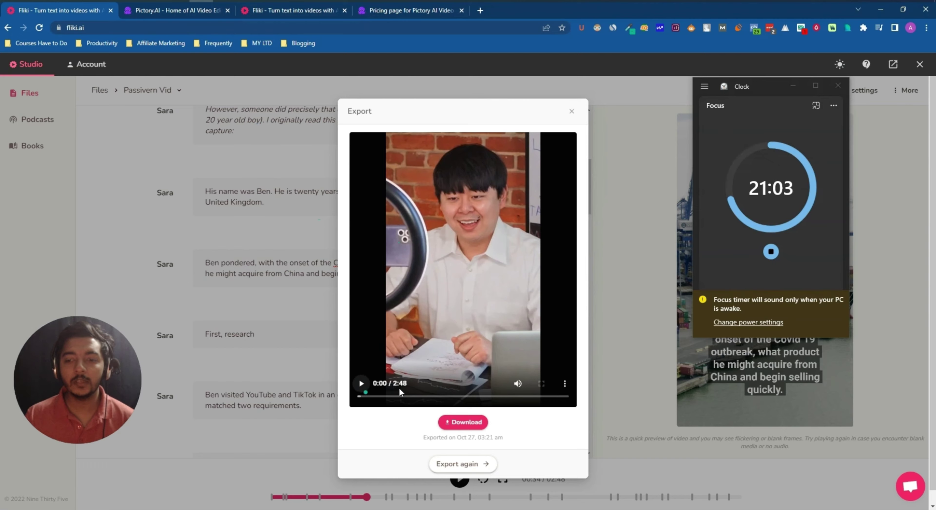
Play the exported video in Fliki's Export dialog to check its scenes and captions, pause it, and download it.
{"action": "left_click", "coordinate": [362, 383]}
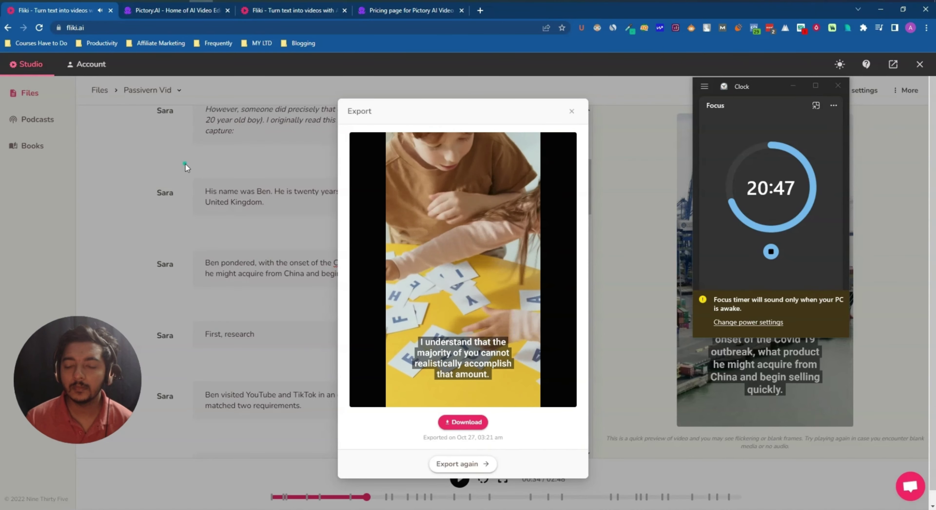
{"action": "mouse_move", "coordinate": [421, 252]}
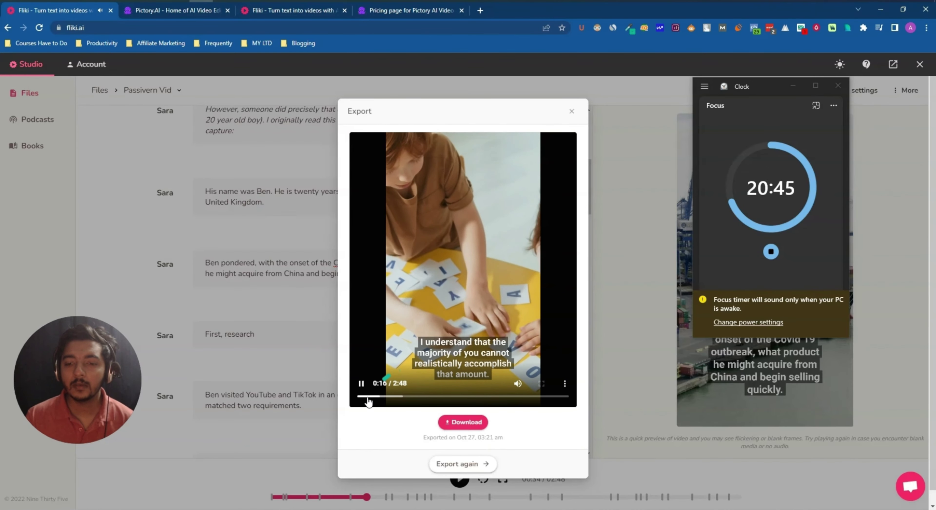
{"action": "left_click", "coordinate": [362, 384]}
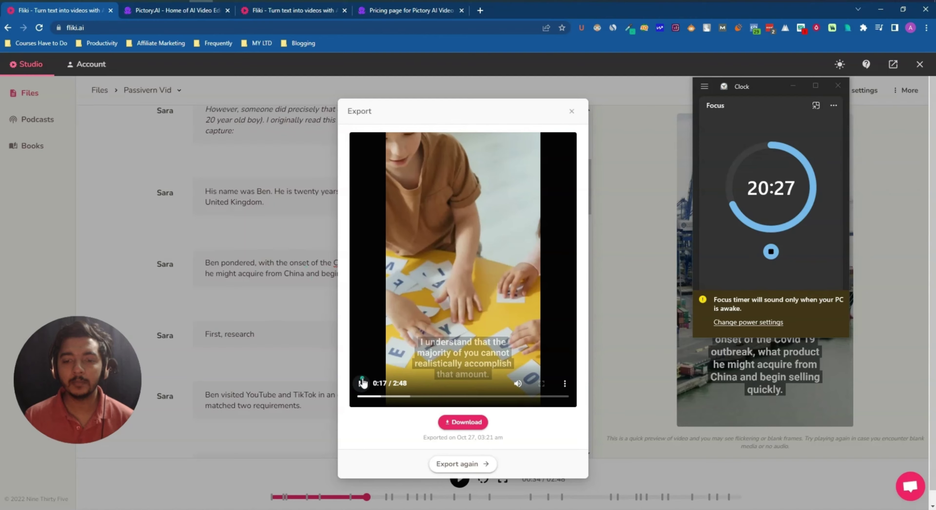
{"action": "left_click", "coordinate": [354, 402]}
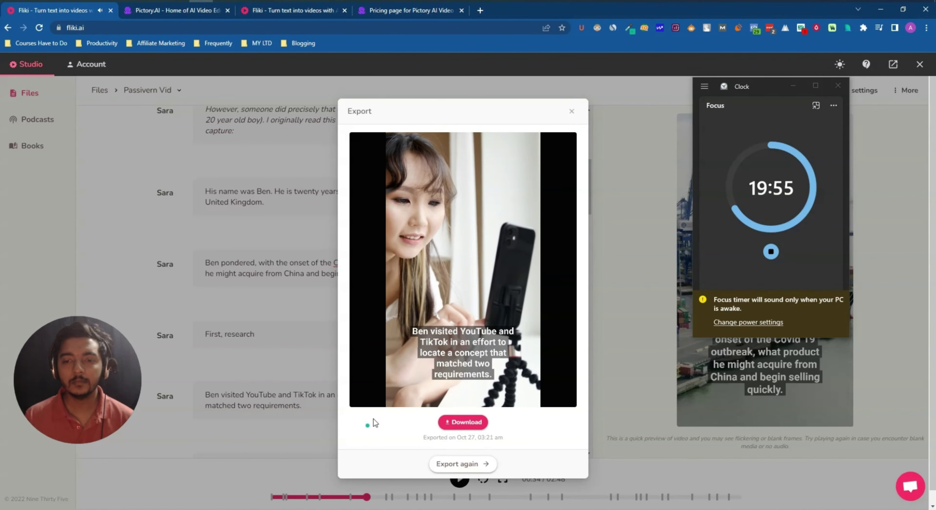
{"action": "mouse_move", "coordinate": [387, 382]}
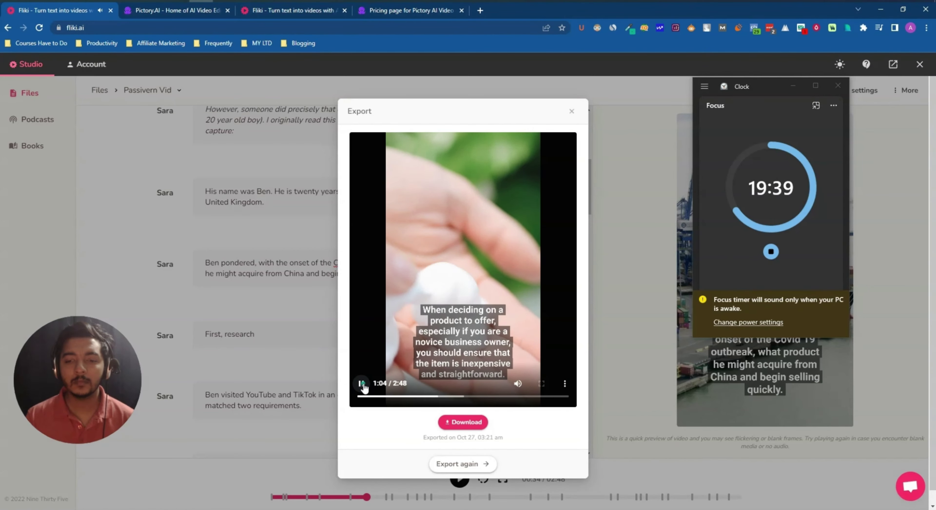
{"action": "left_click", "coordinate": [363, 385]}
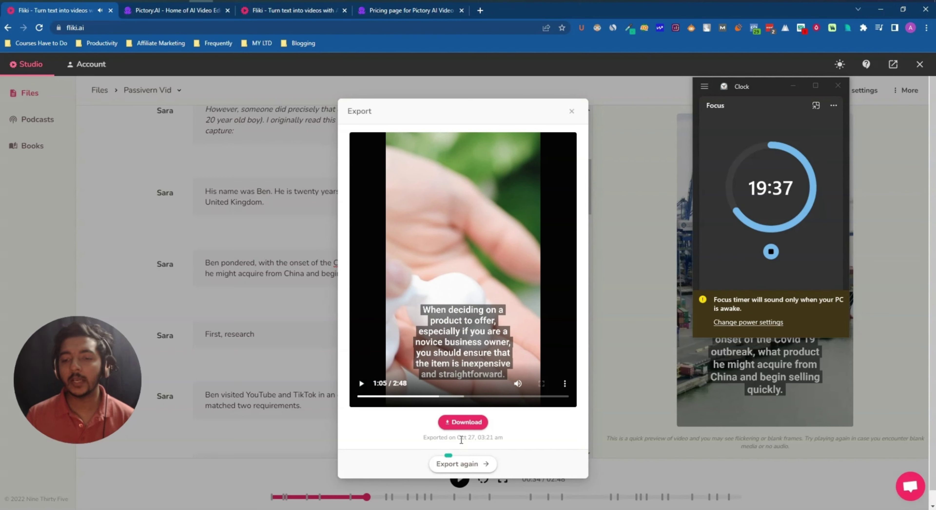
{"action": "left_click", "coordinate": [462, 423]}
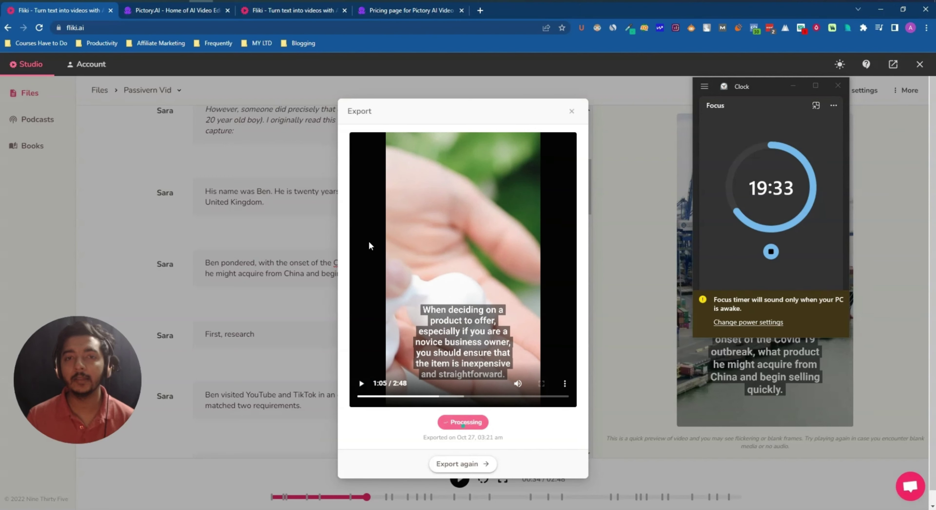
Switch to Pictory, download the generated video to the PC, and view the available text export formats.
{"action": "left_click", "coordinate": [160, 11]}
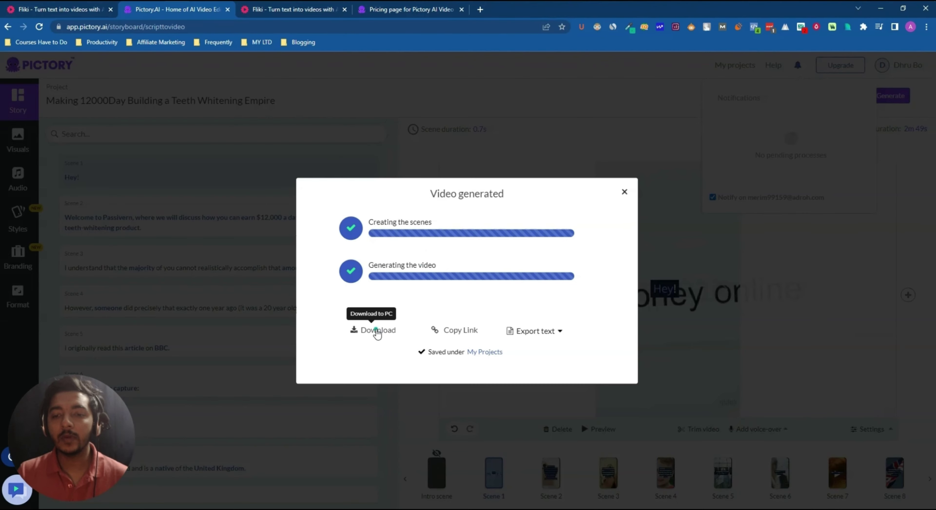
{"action": "left_click", "coordinate": [377, 332]}
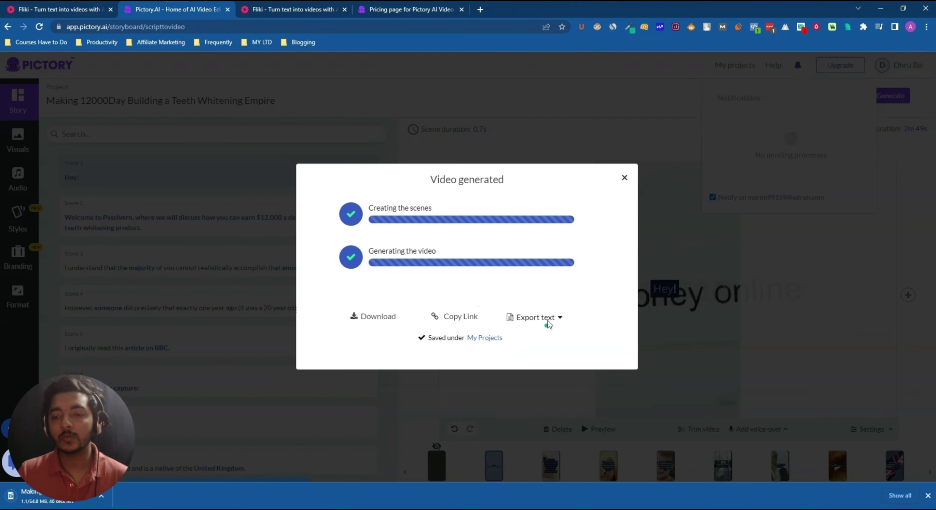
{"action": "left_click", "coordinate": [547, 319]}
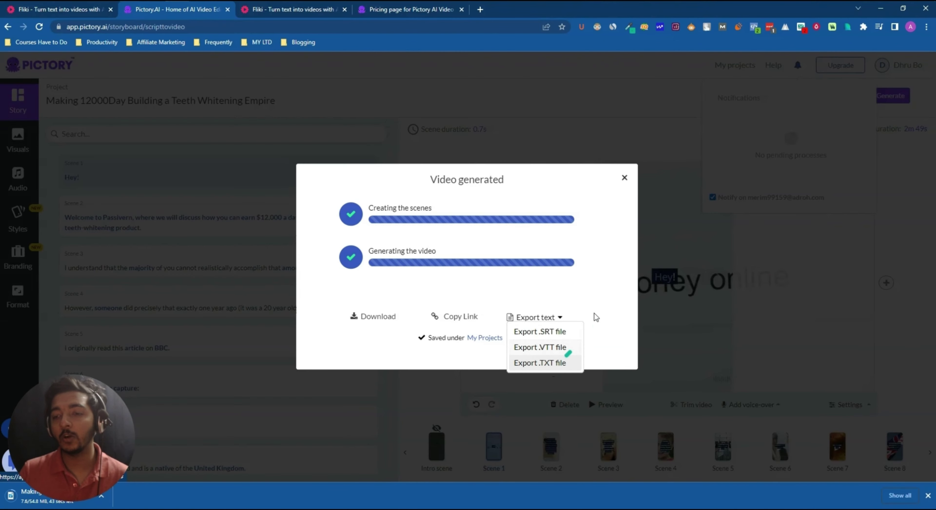
{"action": "left_click", "coordinate": [582, 315]}
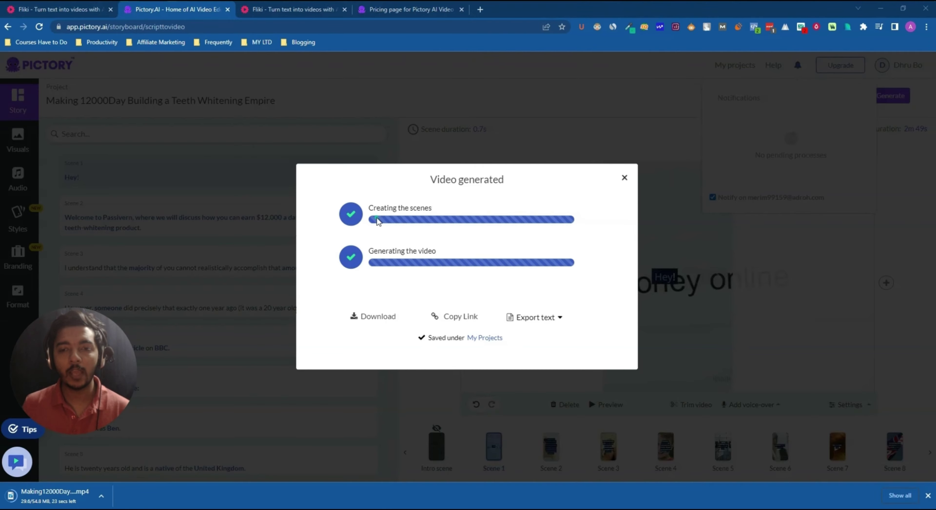
Revisit the Fliki and Pictory project pages, and look over both tools' pricing plans again.
{"action": "left_click", "coordinate": [58, 16]}
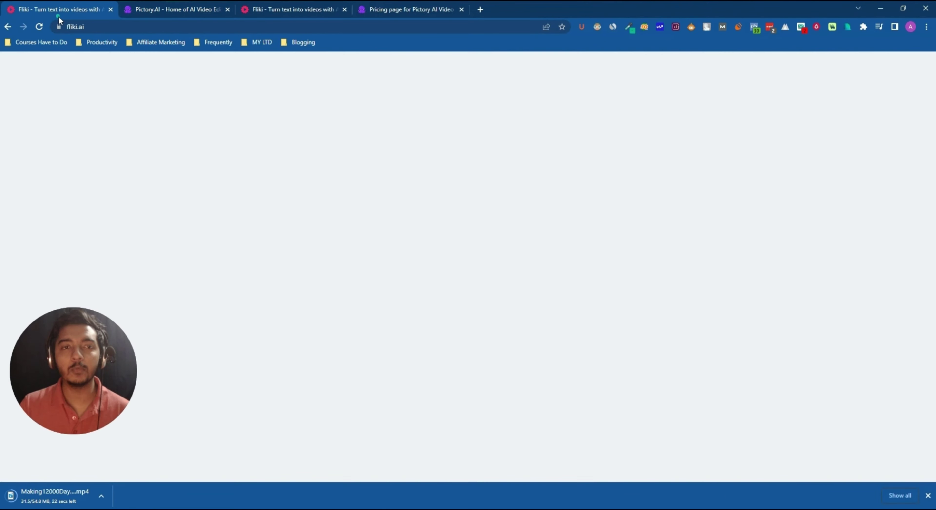
{"action": "left_click", "coordinate": [148, 12]}
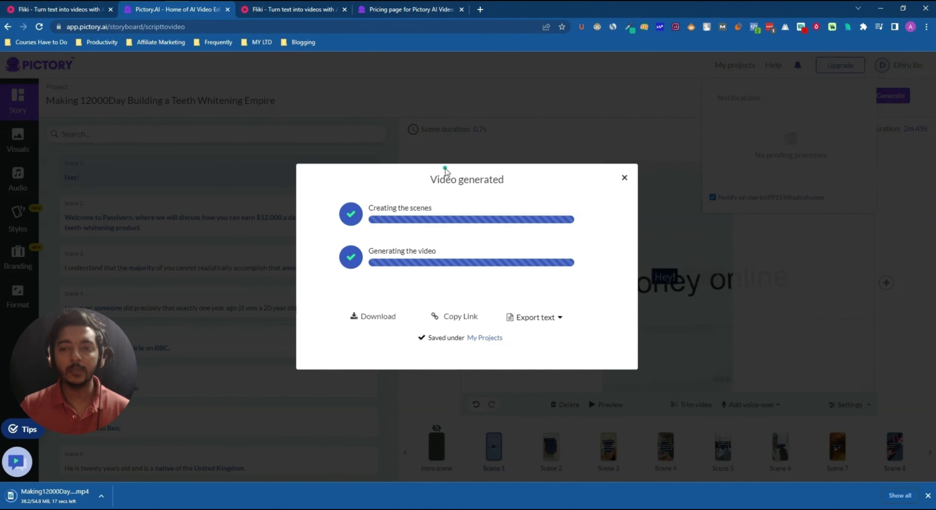
{"action": "left_click", "coordinate": [293, 10]}
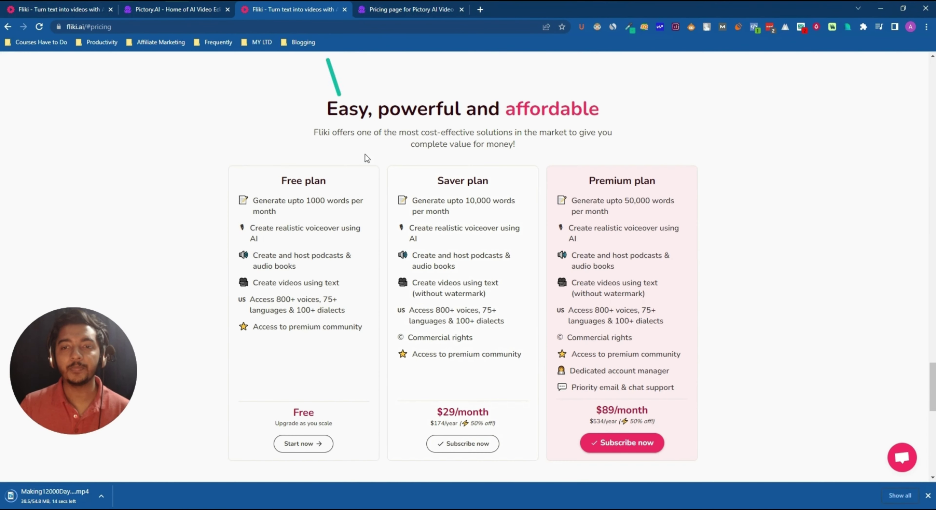
{"action": "scroll", "coordinate": [365, 157], "scroll_direction": "up", "scroll_amount": 3}
{"action": "left_click", "coordinate": [403, 9]}
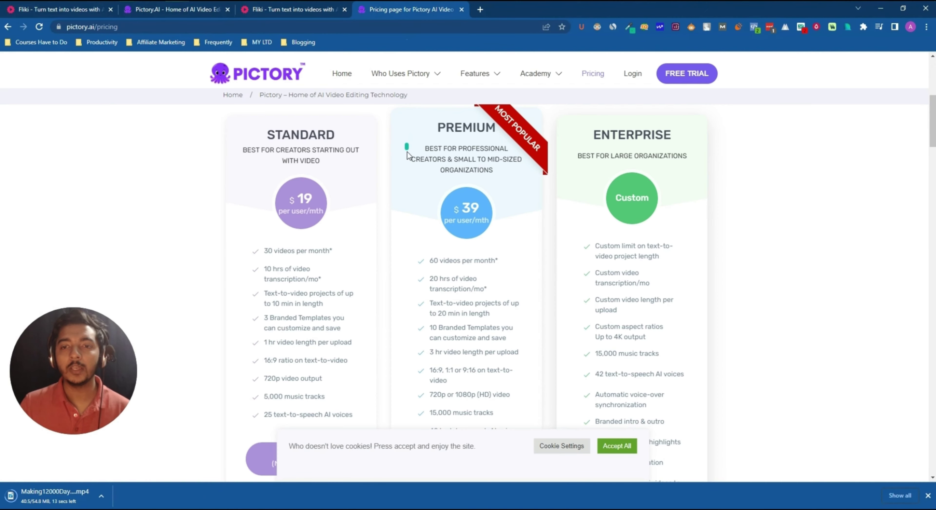
{"action": "scroll", "coordinate": [407, 156], "scroll_direction": "up", "scroll_amount": 6}
{"action": "scroll", "coordinate": [407, 156], "scroll_direction": "down", "scroll_amount": 7}
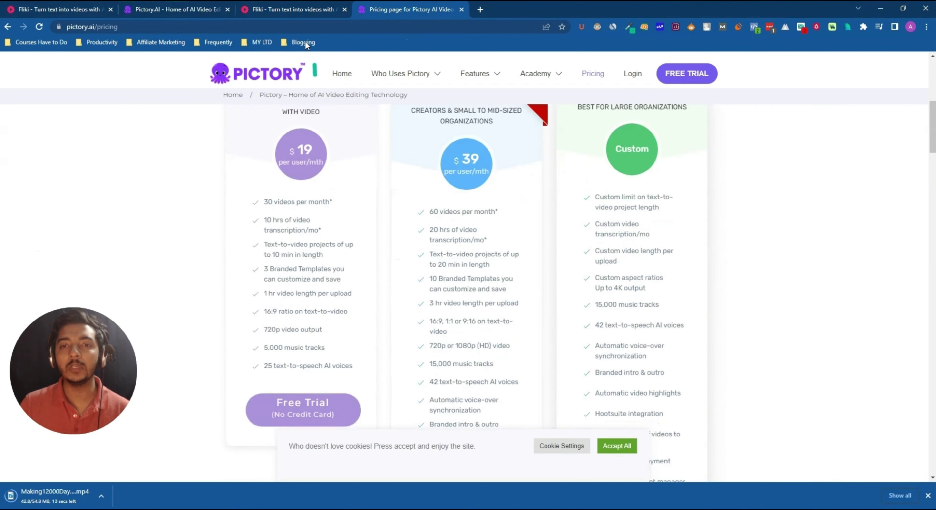
View Fliki's home page from its top section, and return to Pictory's pricing page to view the free trial offer.
{"action": "left_click", "coordinate": [288, 8]}
{"action": "scroll", "coordinate": [353, 193], "scroll_direction": "up", "scroll_amount": 10}
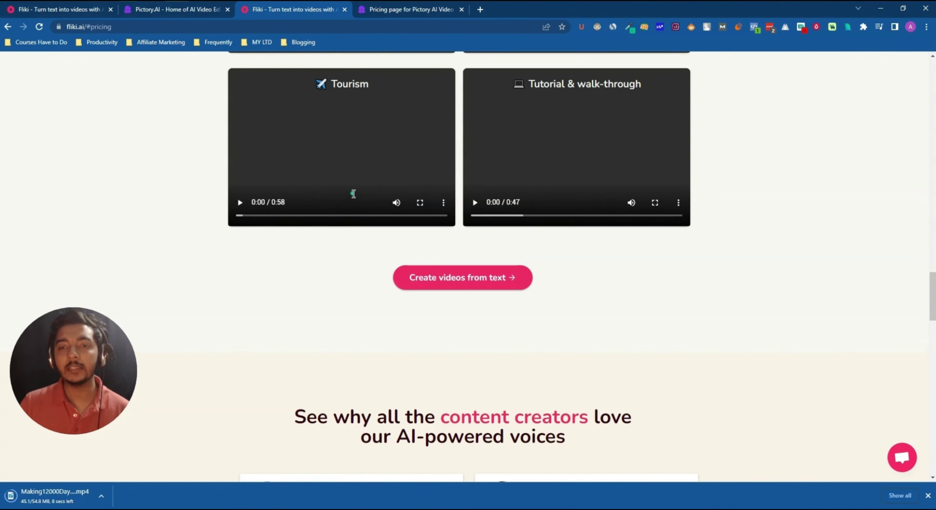
{"action": "scroll", "coordinate": [353, 194], "scroll_direction": "up", "scroll_amount": 15}
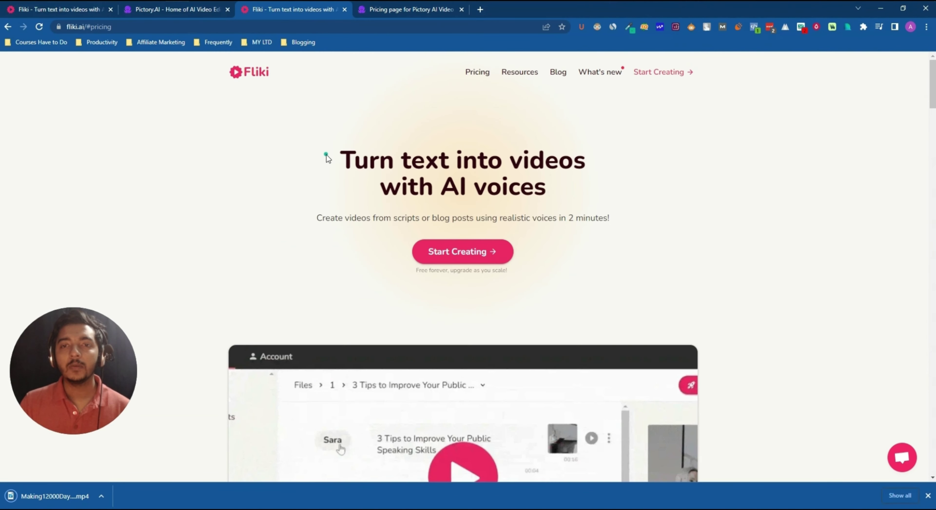
{"action": "left_click", "coordinate": [382, 9]}
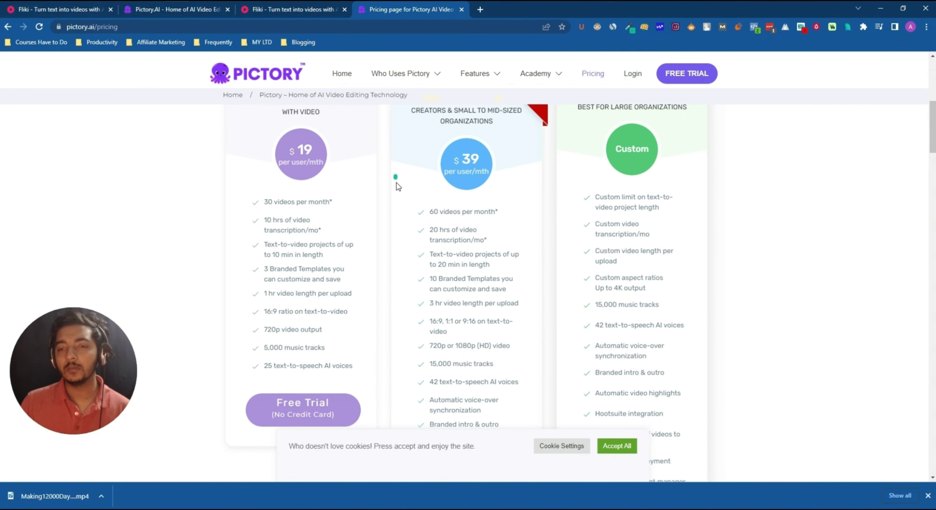
{"action": "scroll", "coordinate": [404, 216], "scroll_direction": "up", "scroll_amount": 8}
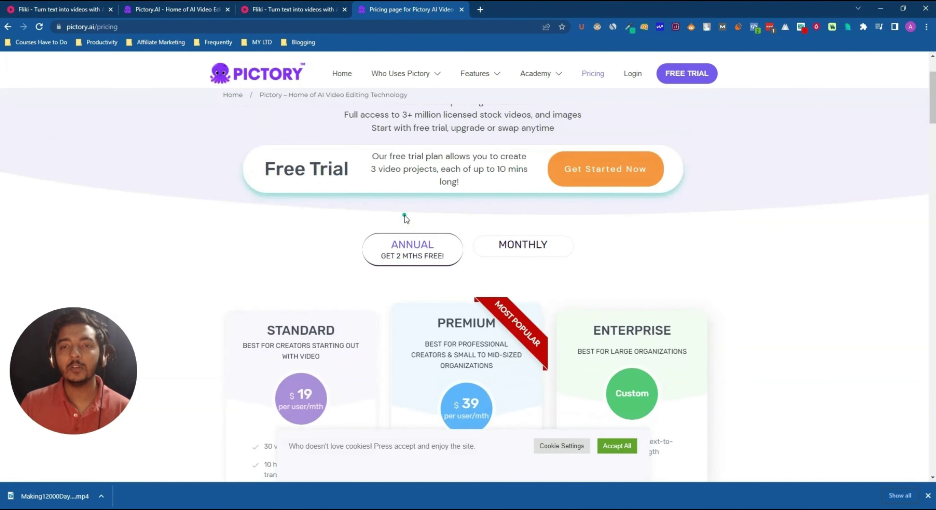